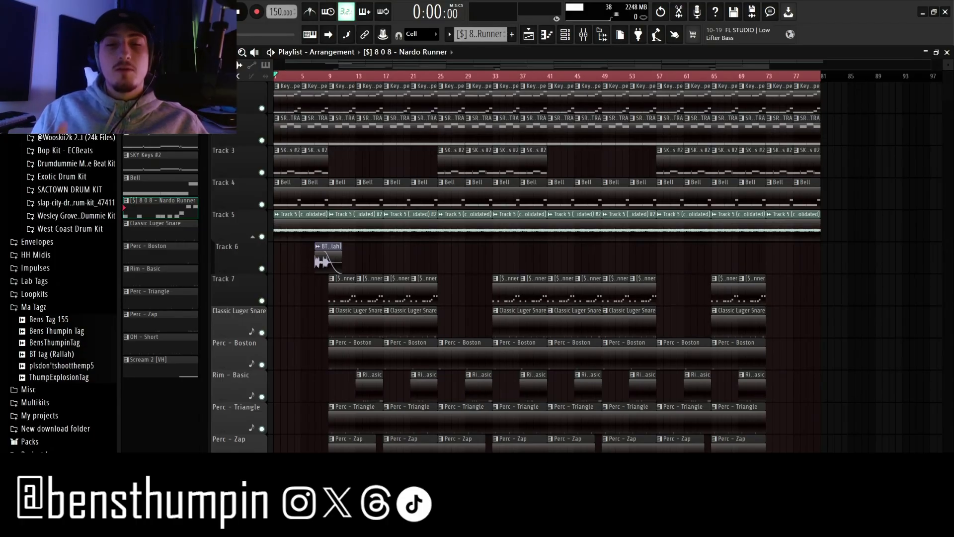
Step: Play the full beat arrangement from the beginning and stop playback
{"action": "key", "text": "space"}
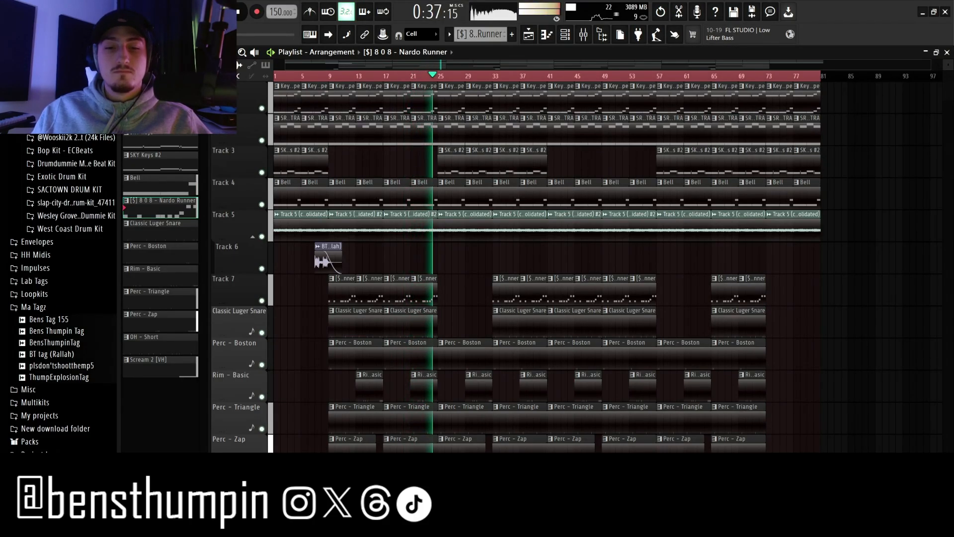
{"action": "key", "text": "space"}
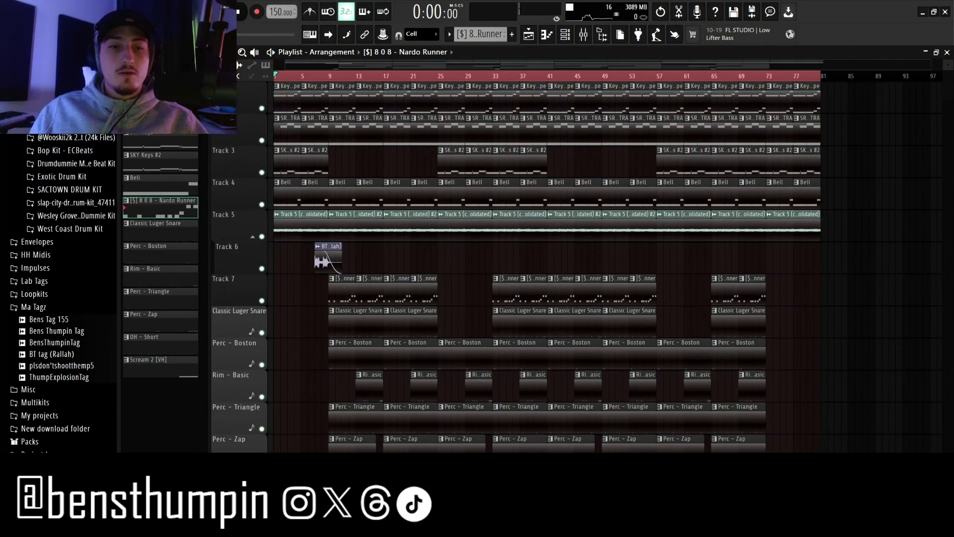
Step: Check the settings of the DBVHS_Miami_Vice_Choir_&_Strings audio clip and audition the unchopped sample from bar 113
{"action": "left_click", "coordinate": [160, 65]}
{"action": "double_click", "coordinate": [160, 108]}
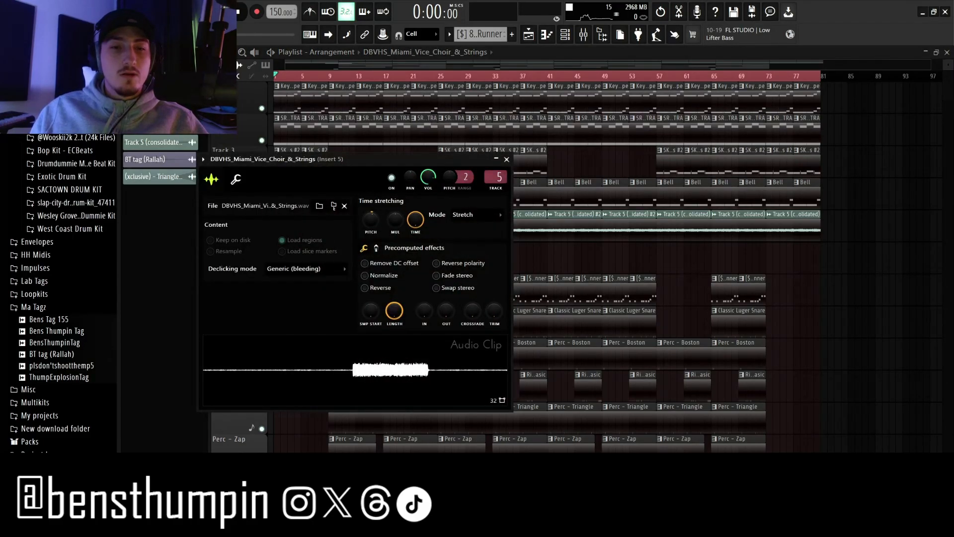
{"action": "key", "text": "Escape"}
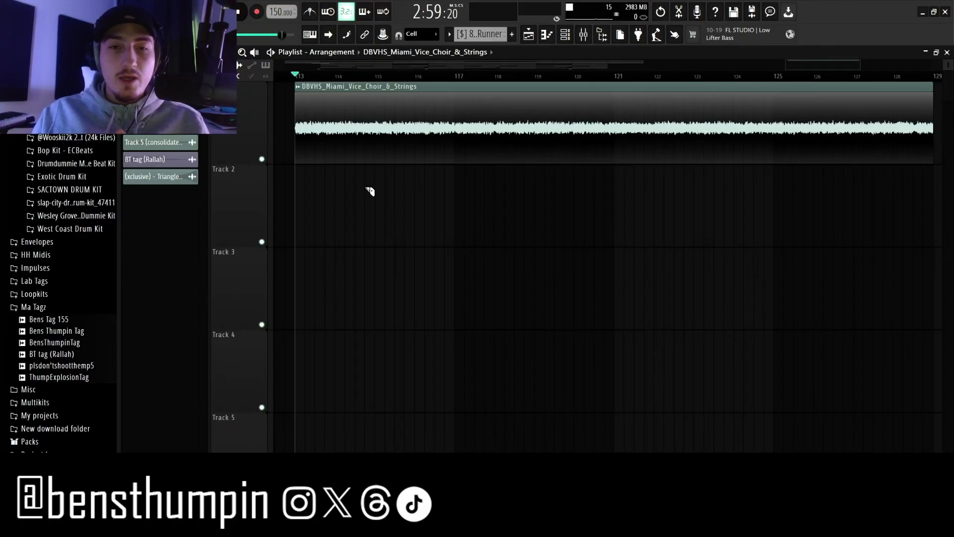
{"action": "key", "text": "space"}
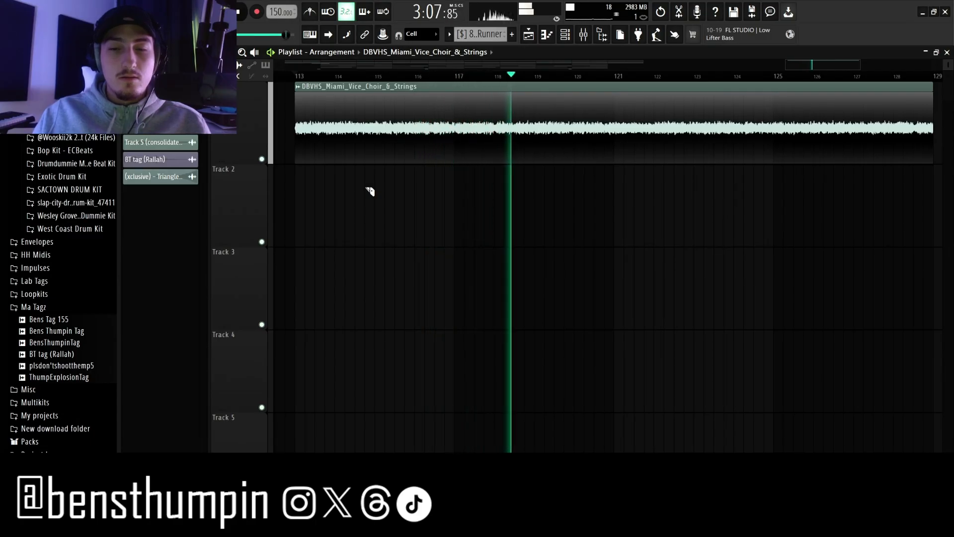
{"action": "key", "text": "space"}
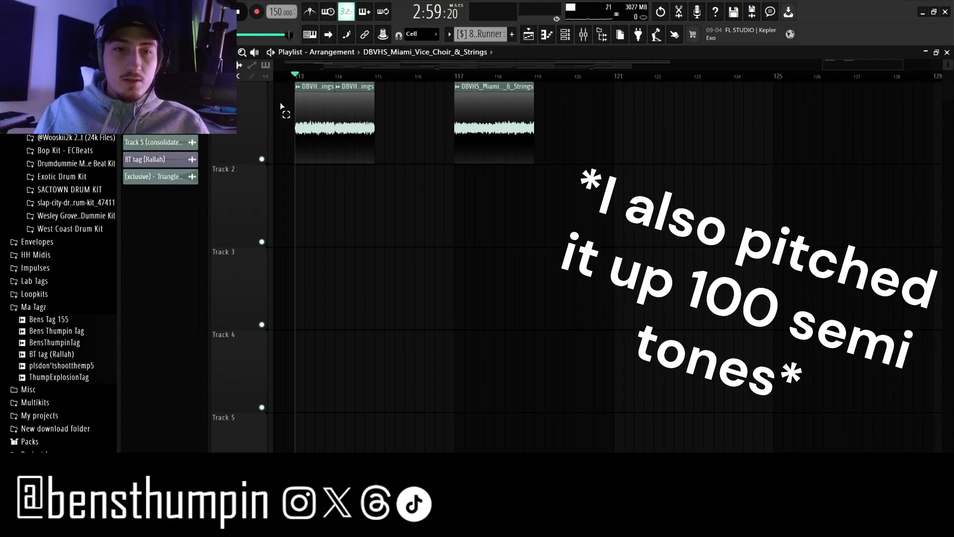
Step: Duplicate the two one-bar sample chops into bars 115 to 117 and repeat the two-bar chop up to bar 121
{"action": "left_click", "coordinate": [297, 128]}
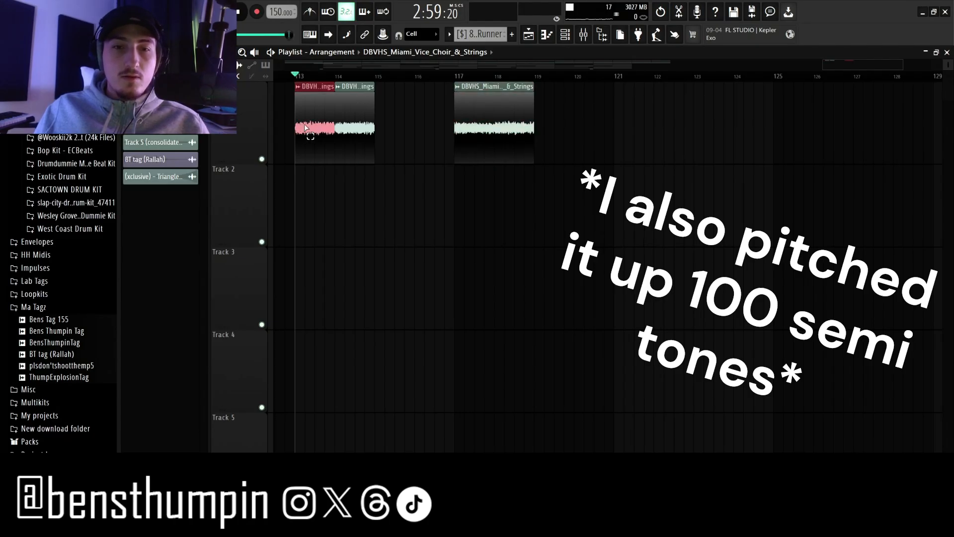
{"action": "left_click", "coordinate": [371, 130]}
{"action": "left_click", "coordinate": [515, 125]}
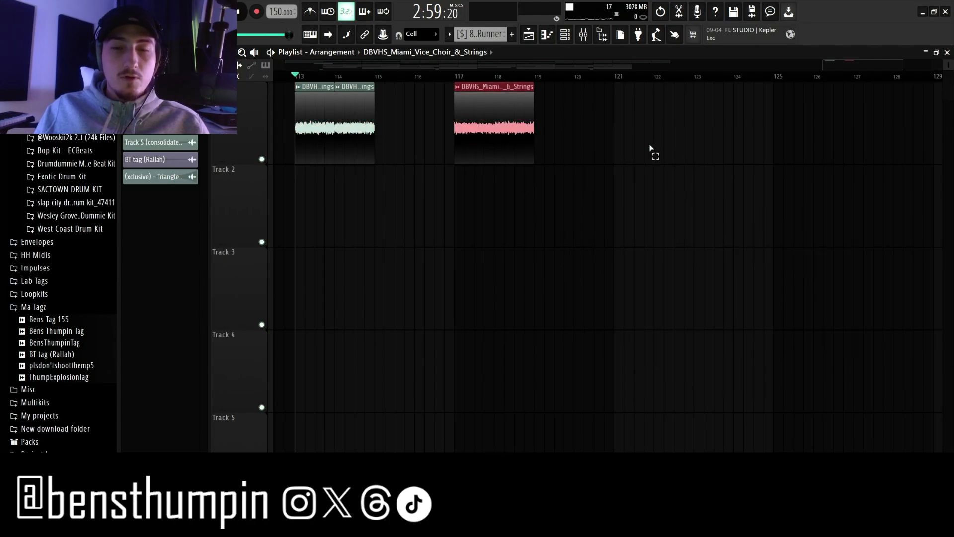
{"action": "left_click", "coordinate": [332, 128]}
{"action": "left_click", "coordinate": [368, 130]}
{"action": "left_click_drag", "start_coordinate": [410, 145], "coordinate": [318, 149]}
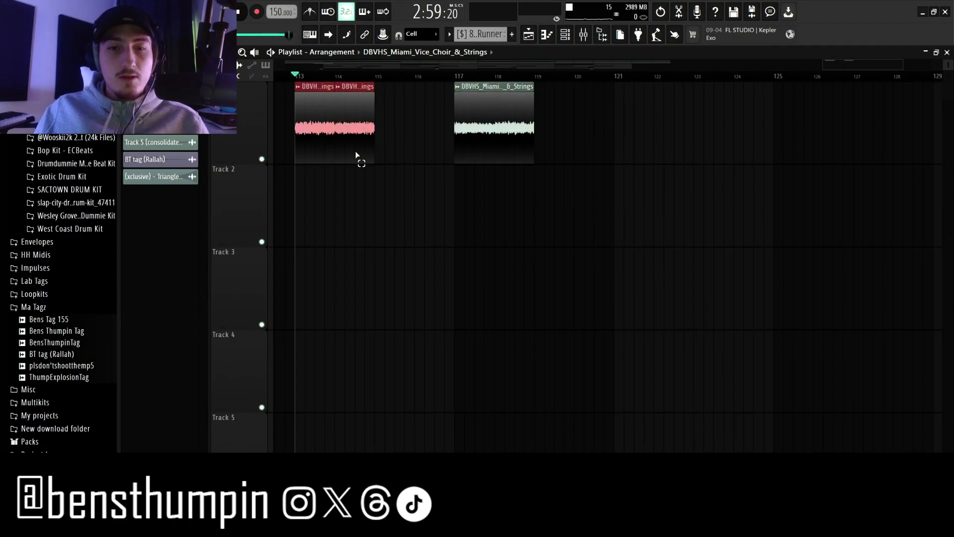
{"action": "key", "text": "ctrl+b"}
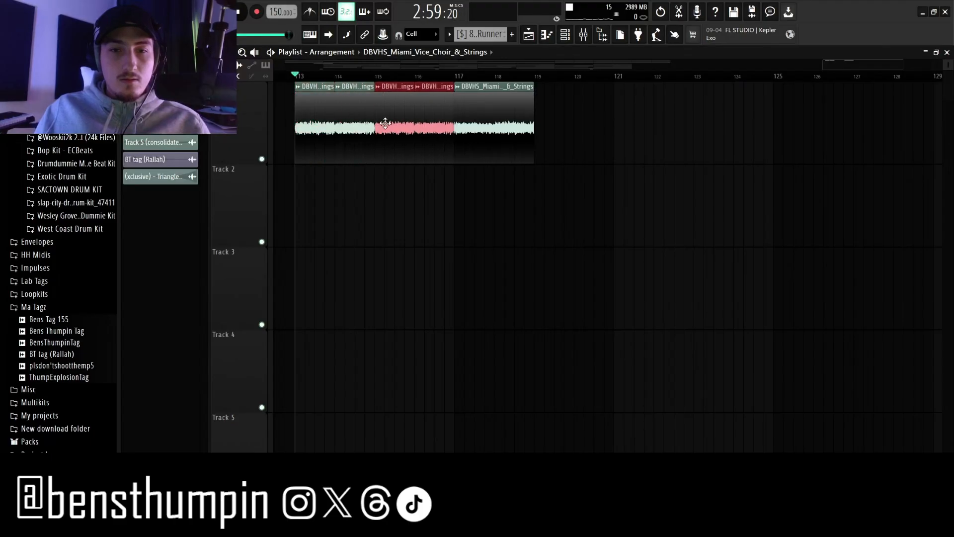
{"action": "left_click", "coordinate": [505, 145]}
{"action": "left_click", "coordinate": [539, 145]}
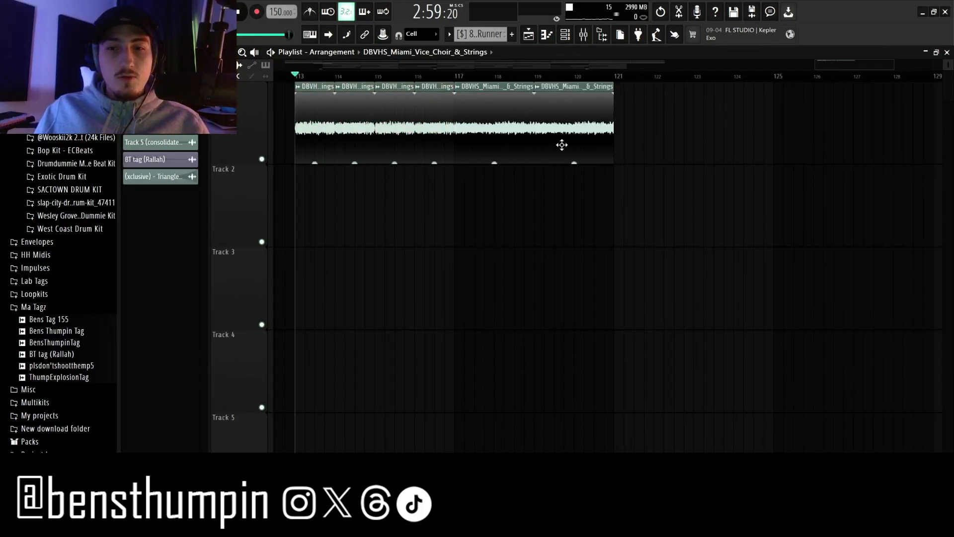
Step: Play back the chopped sample loop from bar 113 and undo the trial deletion of a chop
{"action": "key", "text": "space"}
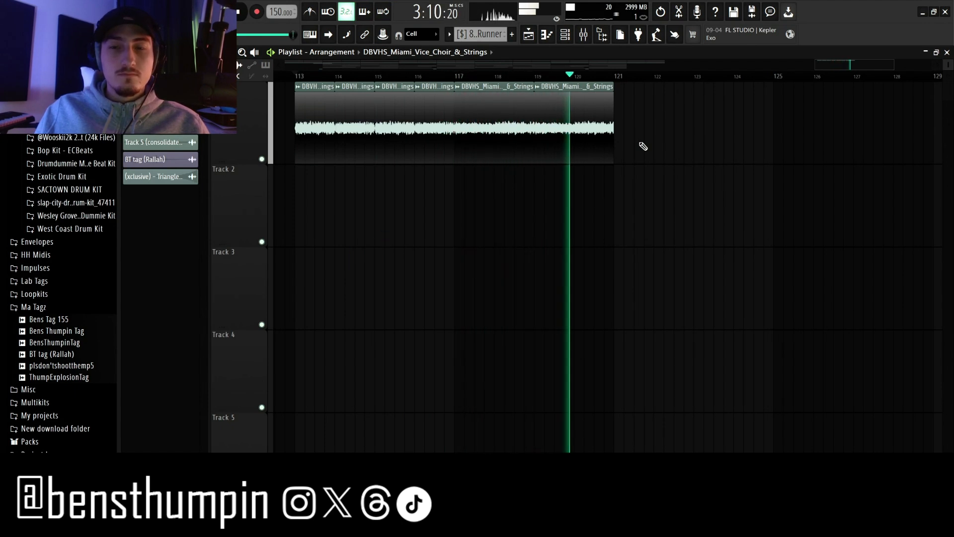
{"action": "key", "text": "space"}
{"action": "right_click", "coordinate": [553, 117]}
{"action": "key", "text": "ctrl+z"}
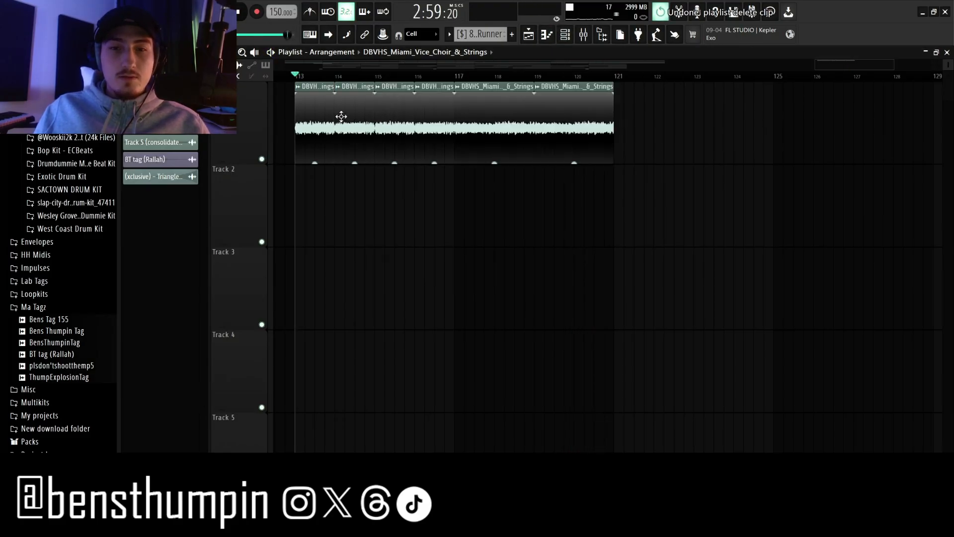
Step: Review the consolidation start options for the track holding the sample chops
{"action": "right_click", "coordinate": [243, 113]}
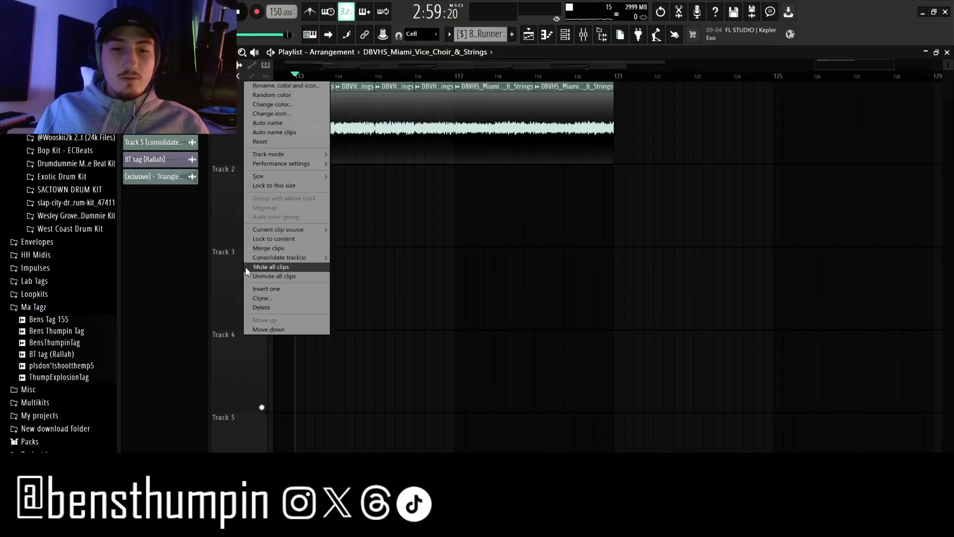
{"action": "mouse_move", "coordinate": [263, 258]}
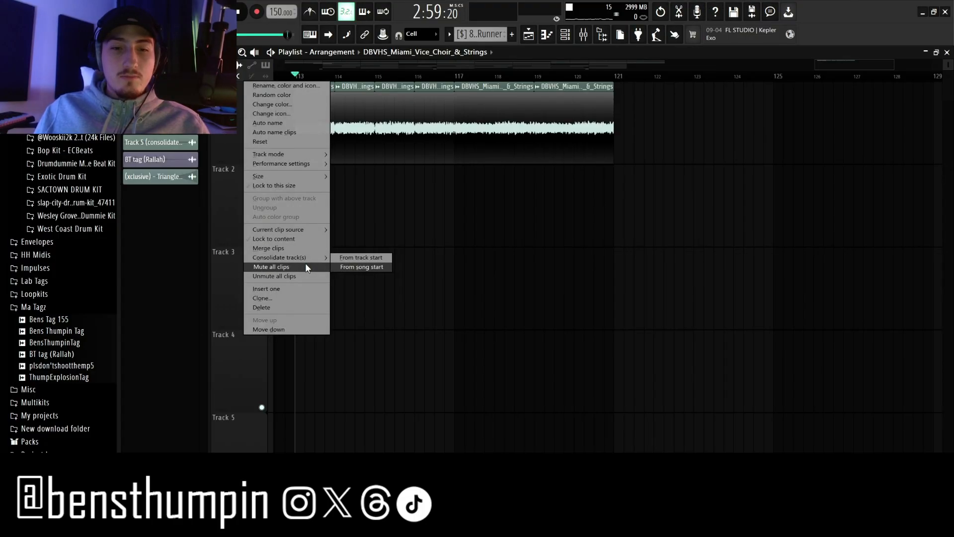
{"action": "left_click", "coordinate": [365, 186]}
{"action": "right_click", "coordinate": [388, 185]}
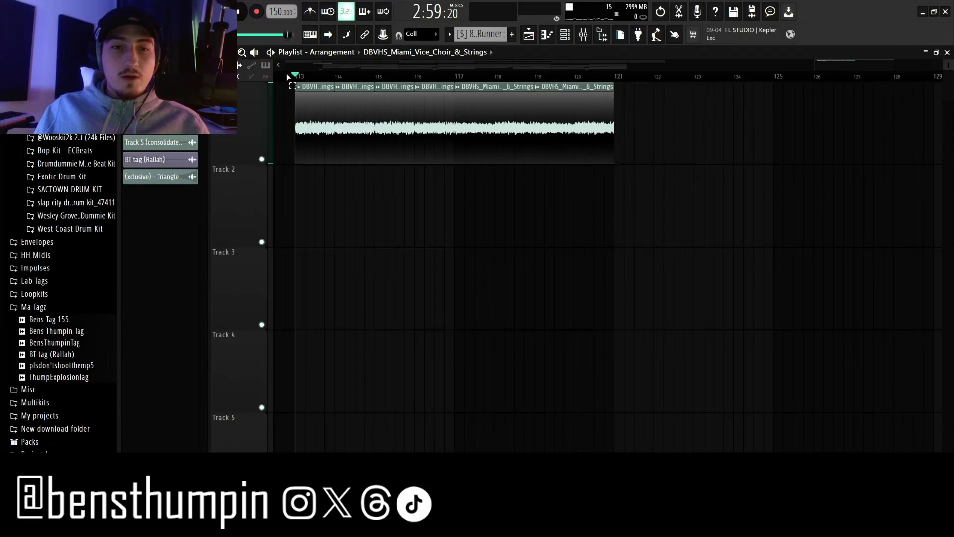
Step: Set a time selection over the sample chops from bar 113 to 121 and review the track's Time selection consolidation option
{"action": "left_click_drag", "start_coordinate": [298, 77], "coordinate": [597, 108]}
{"action": "left_click", "coordinate": [618, 119], "text": "ctrl"}
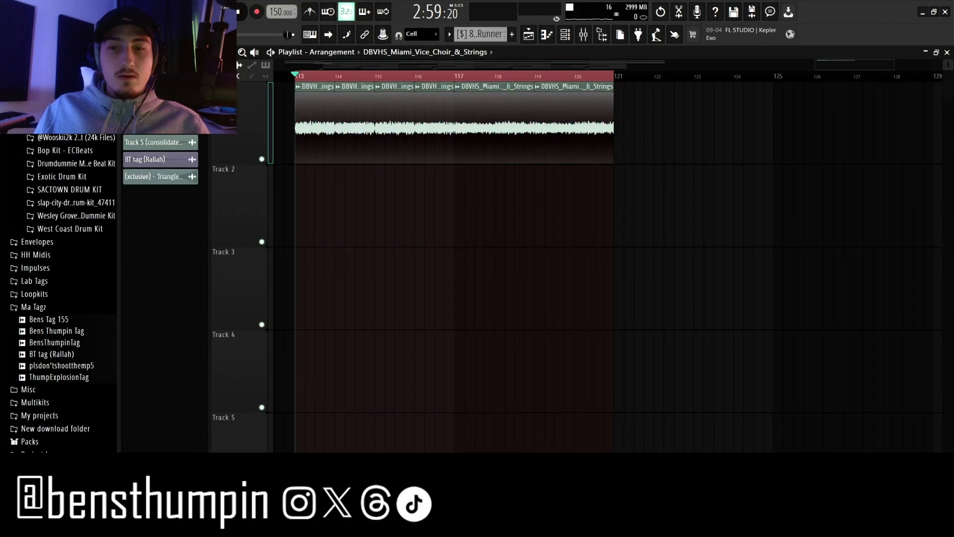
{"action": "right_click", "coordinate": [251, 105]}
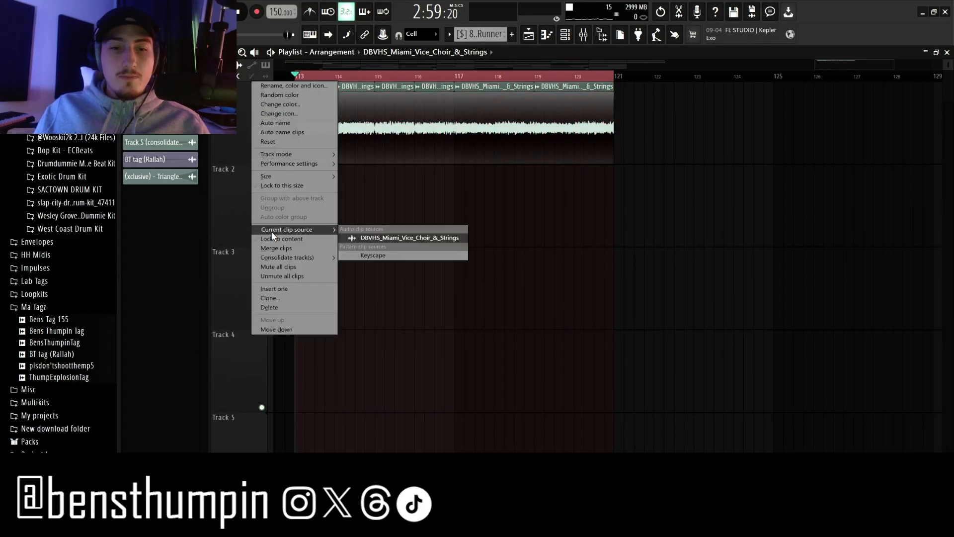
{"action": "mouse_move", "coordinate": [277, 258]}
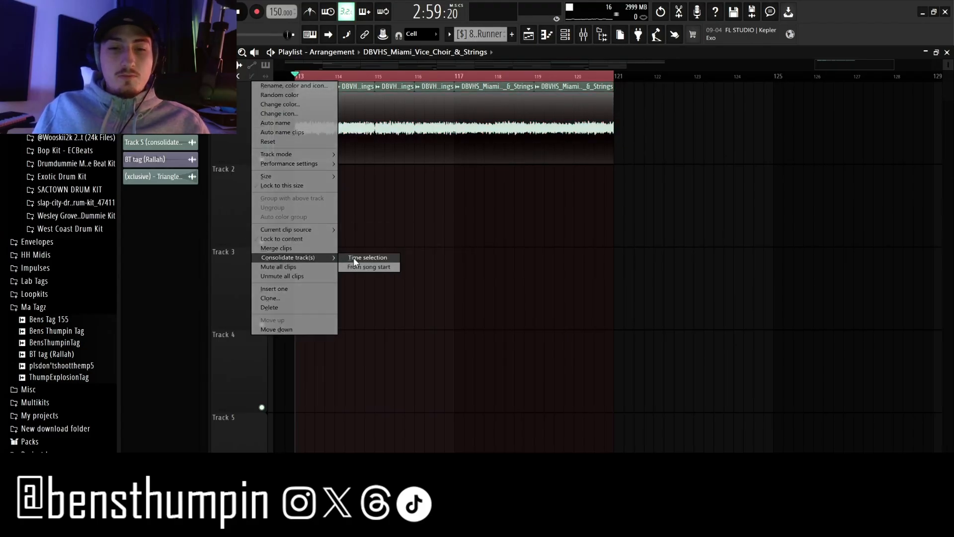
{"action": "left_click", "coordinate": [373, 186]}
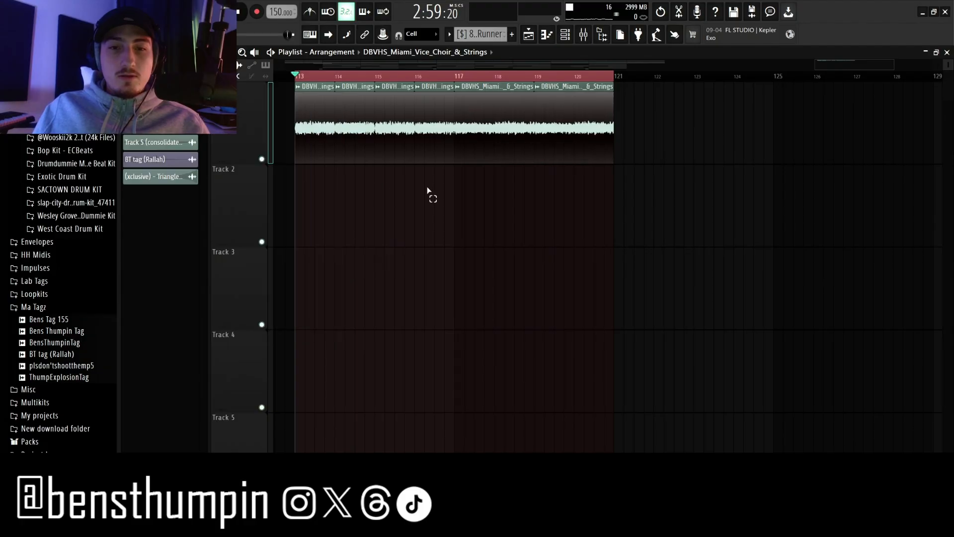
{"action": "left_click_drag", "start_coordinate": [308, 139], "coordinate": [384, 145]}
{"action": "left_click", "coordinate": [368, 143]}
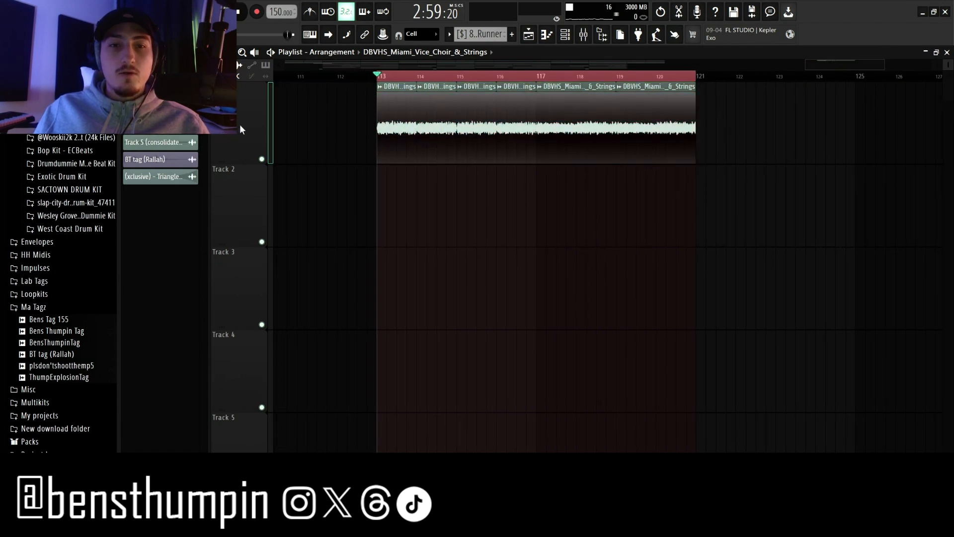
{"action": "left_click_drag", "start_coordinate": [383, 140], "coordinate": [712, 131]}
{"action": "left_click", "coordinate": [714, 133]}
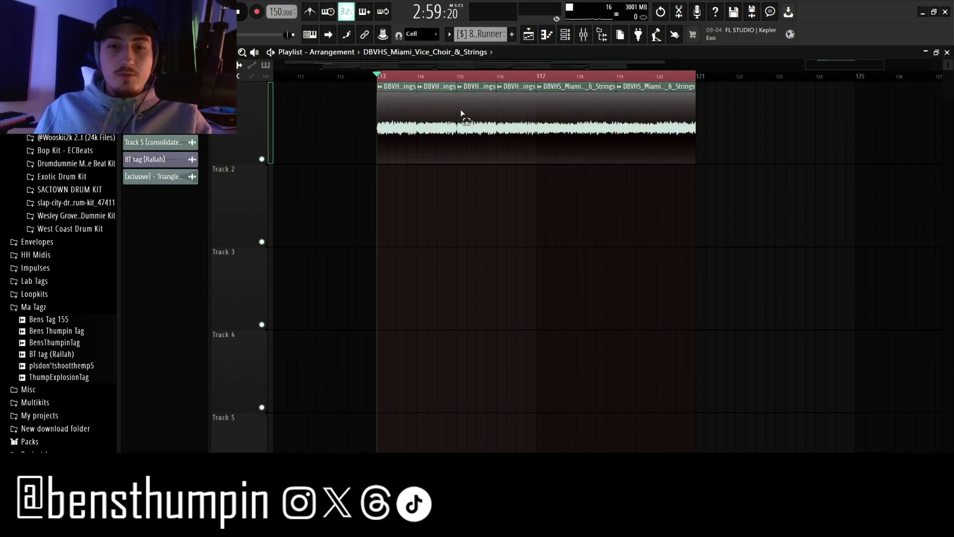
{"action": "left_click_drag", "start_coordinate": [783, 130], "coordinate": [859, 136]}
{"action": "left_click", "coordinate": [397, 123]}
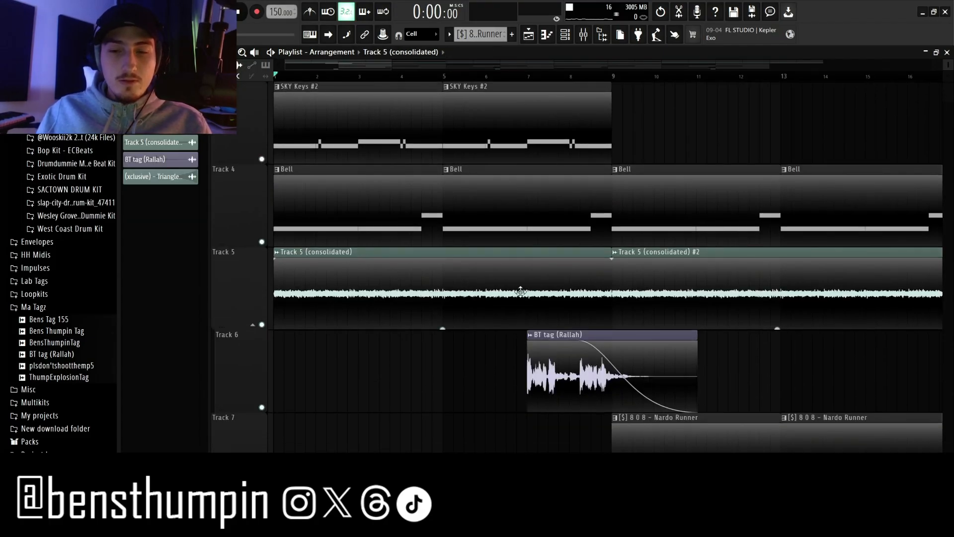
Step: Replace the Track 5 clip at bar 9 with a copy of the Track 5 (consolidated) clip and make that copy unique
{"action": "right_click", "coordinate": [648, 277]}
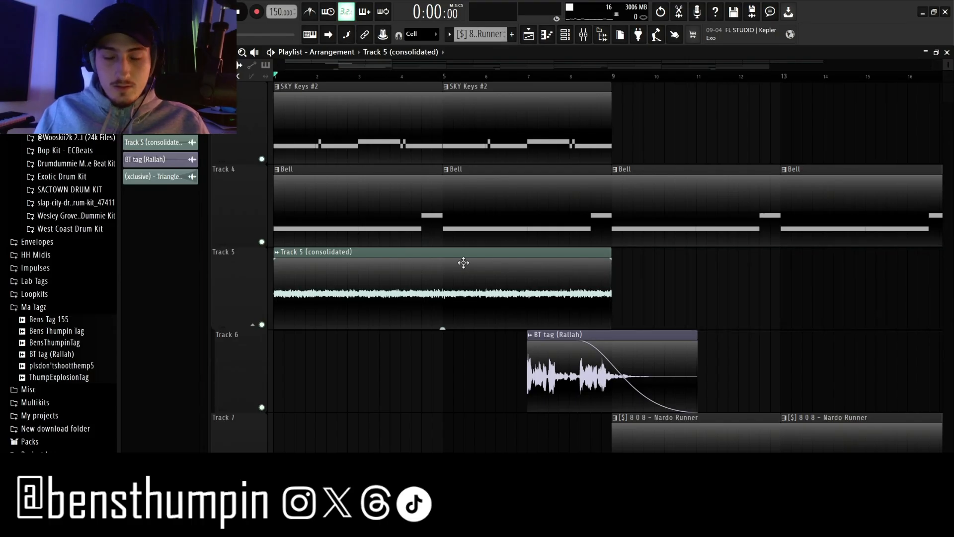
{"action": "left_click", "coordinate": [622, 302]}
{"action": "left_click_drag", "start_coordinate": [636, 253], "coordinate": [632, 263]}
{"action": "left_click_drag", "start_coordinate": [350, 66], "coordinate": [378, 73]}
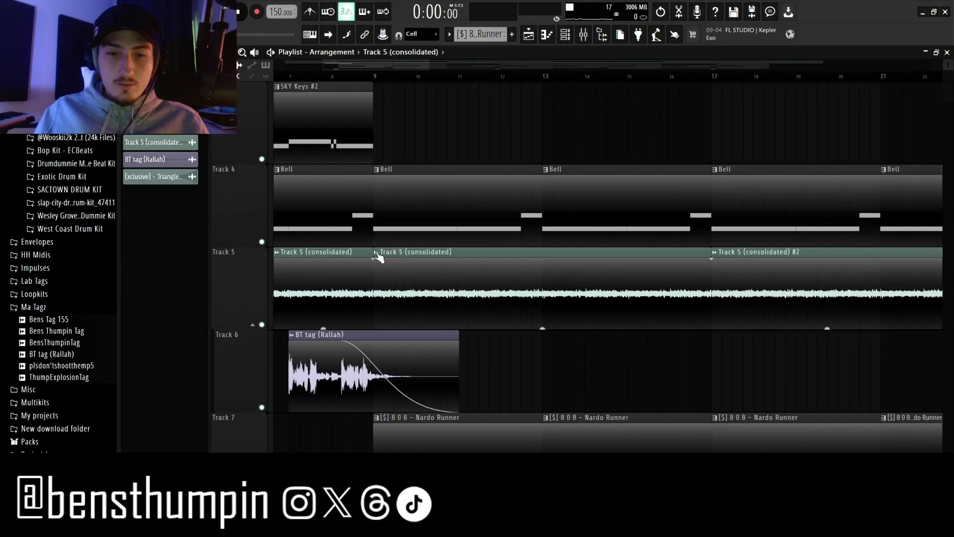
{"action": "right_click", "coordinate": [377, 257]}
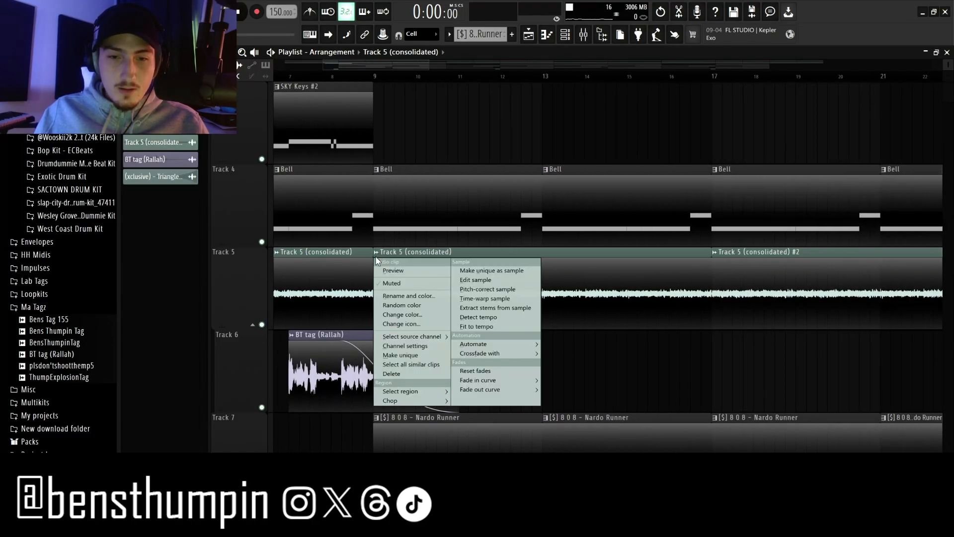
{"action": "left_click", "coordinate": [425, 356]}
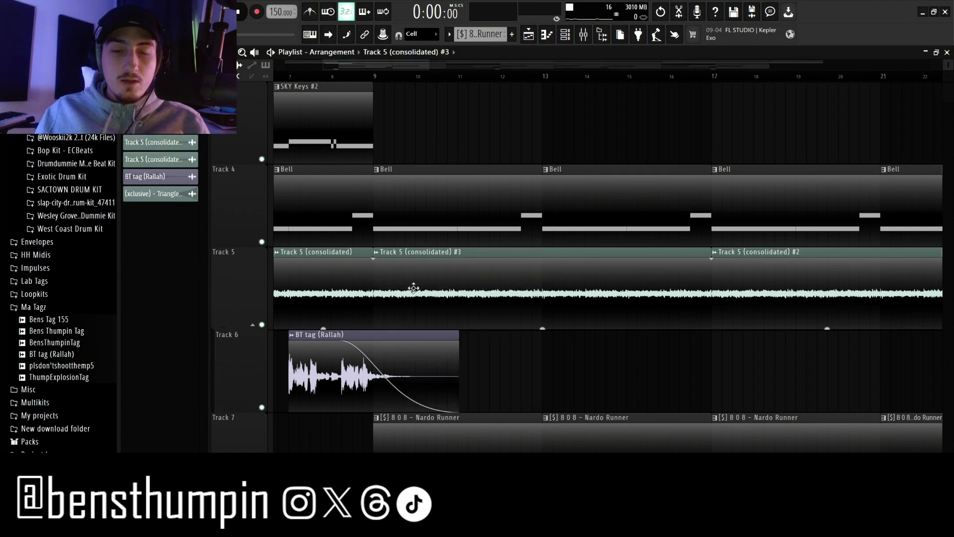
Step: Lower the time-stretching pitch of the unique Track 5 clip at bar 9 in its channel settings
{"action": "left_click_drag", "start_coordinate": [408, 67], "coordinate": [378, 67]}
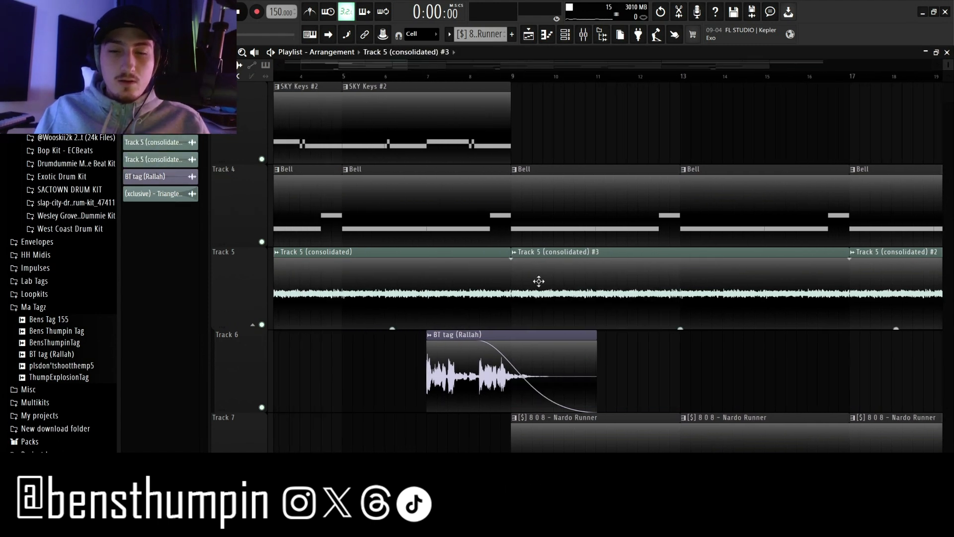
{"action": "double_click", "coordinate": [585, 266]}
{"action": "left_click_drag", "start_coordinate": [394, 159], "coordinate": [700, 129]}
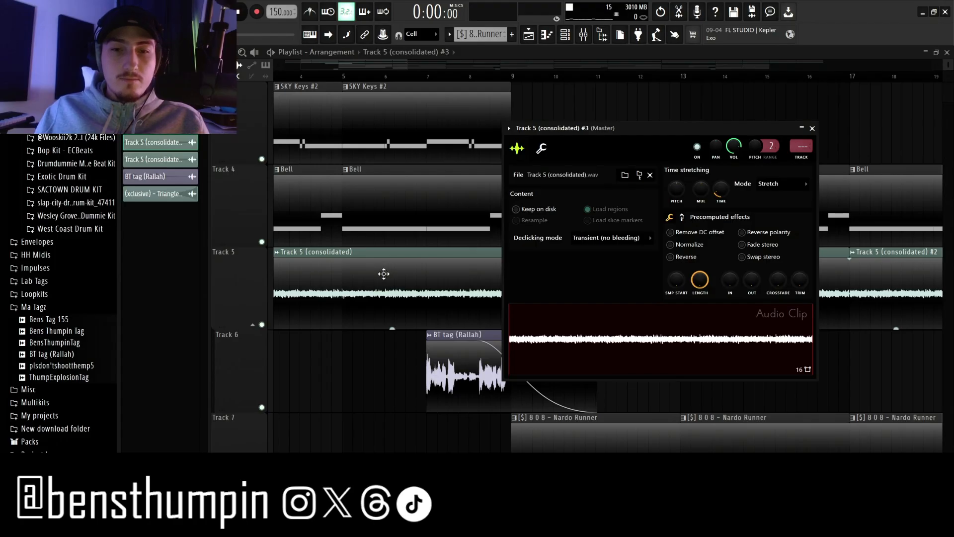
{"action": "left_click_drag", "start_coordinate": [593, 130], "coordinate": [728, 94]}
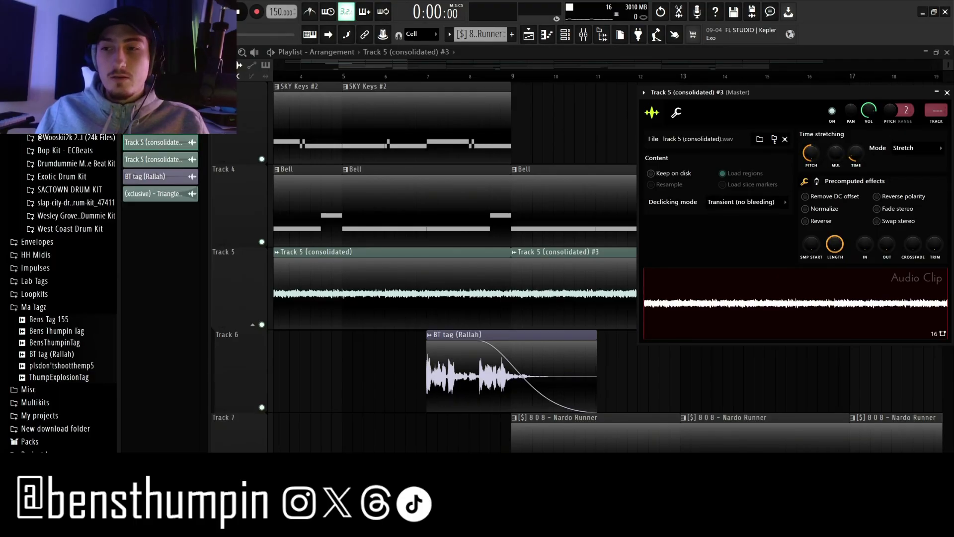
{"action": "left_click", "coordinate": [947, 92]}
Step: Play Track 5 on its own across the transition at bar 9 and recheck the second clip's pitch setting
{"action": "left_click_drag", "start_coordinate": [395, 64], "coordinate": [282, 69]}
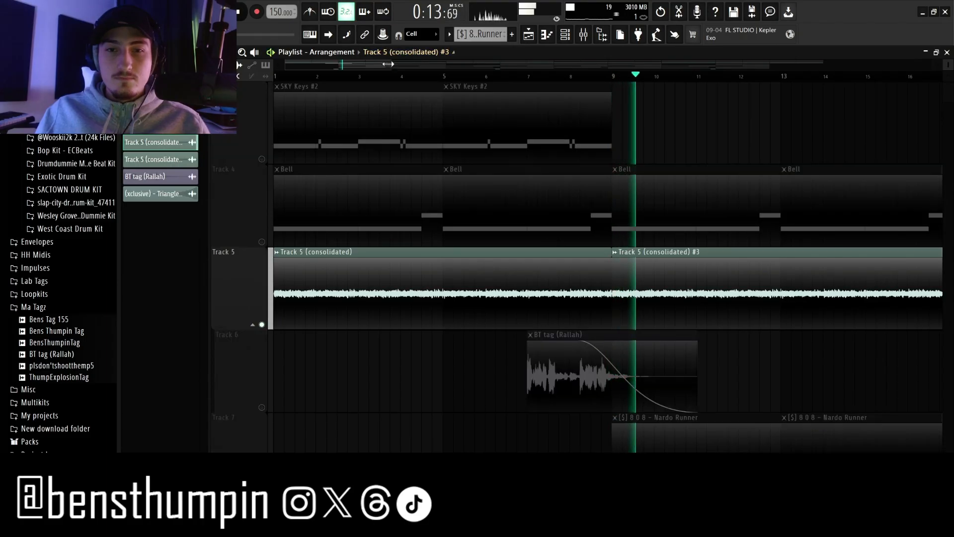
{"action": "left_click_drag", "start_coordinate": [388, 64], "coordinate": [475, 68]}
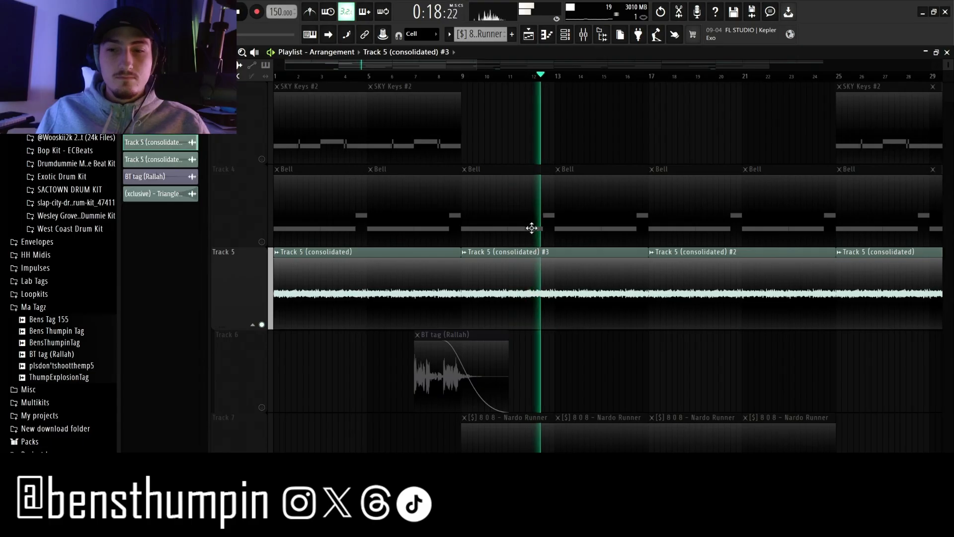
{"action": "double_click", "coordinate": [539, 272]}
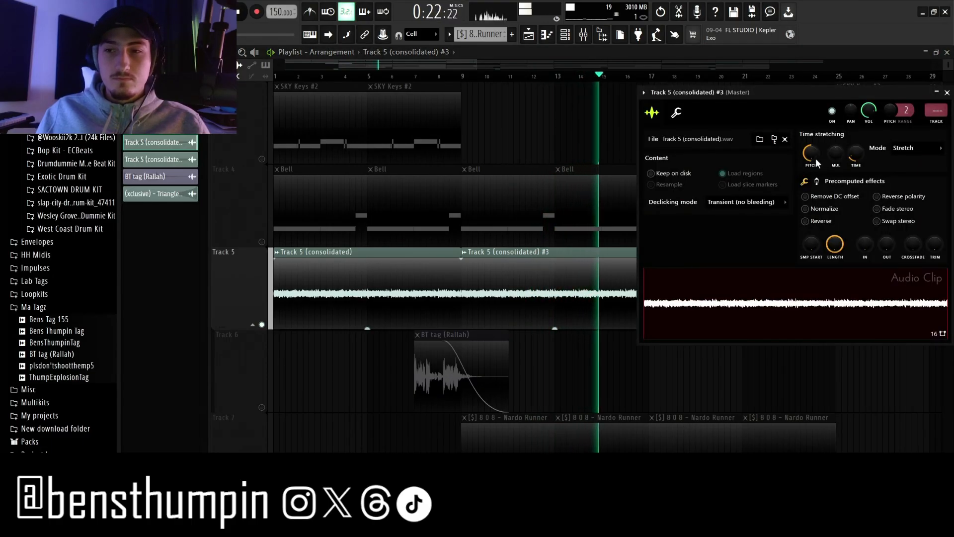
{"action": "left_click", "coordinate": [947, 93]}
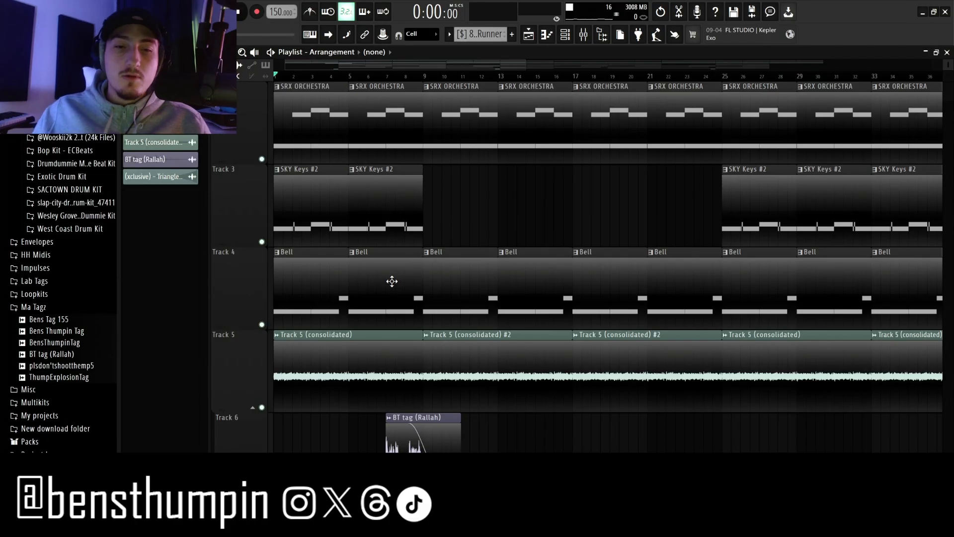
{"action": "scroll", "coordinate": [260, 183], "scroll_direction": "up", "scroll_amount": 1}
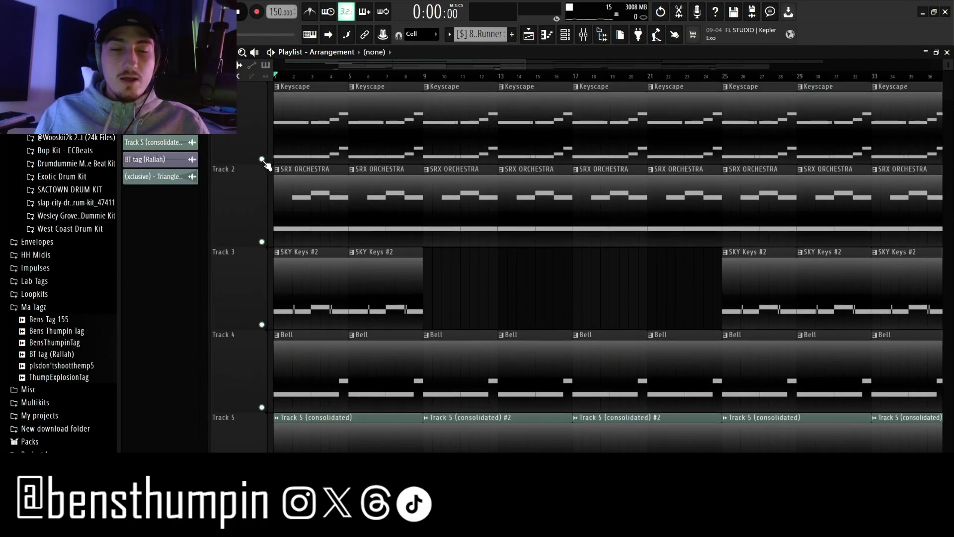
Step: Solo the Keyscape track, open its pattern in the piano roll and check the instrument's preset
{"action": "left_click", "coordinate": [261, 159], "text": "ctrl"}
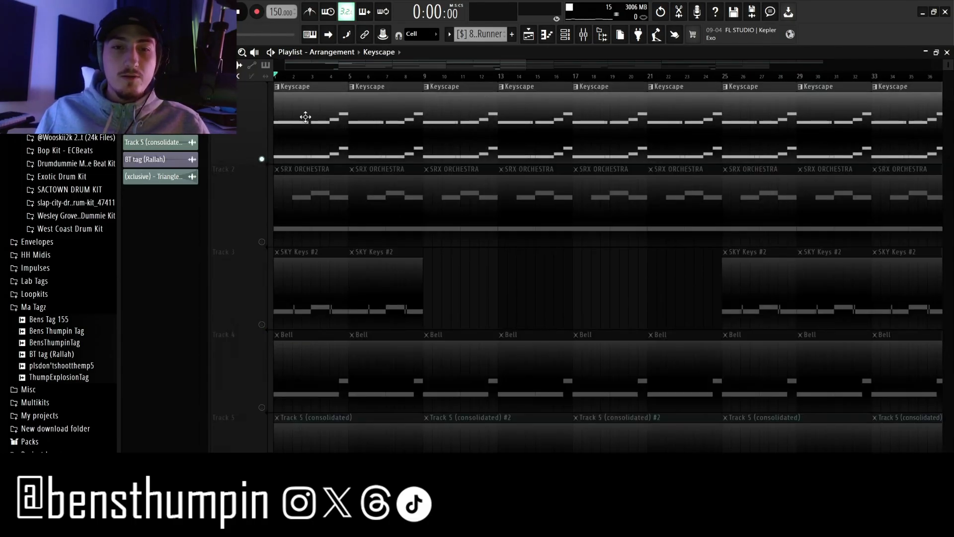
{"action": "double_click", "coordinate": [305, 117]}
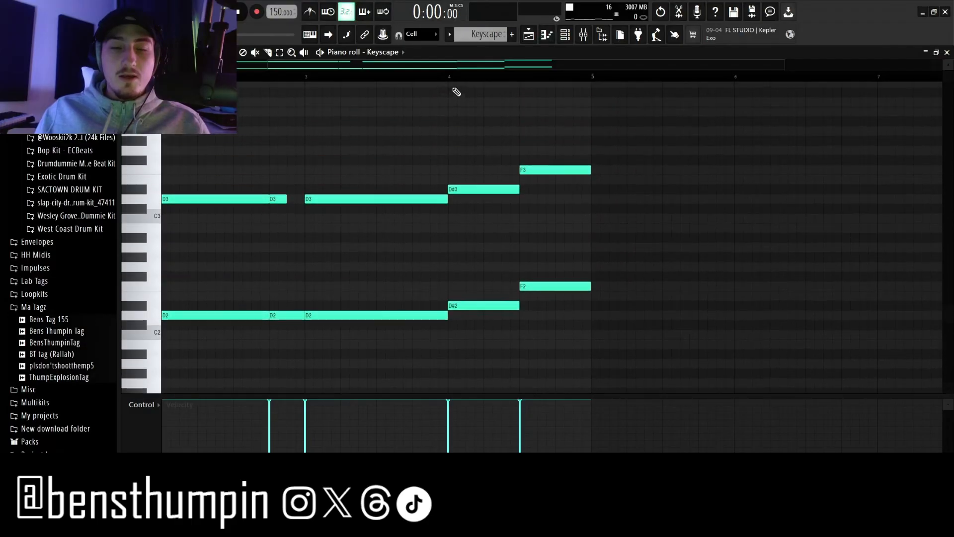
{"action": "left_click_drag", "start_coordinate": [266, 67], "coordinate": [169, 67]}
{"action": "scroll", "coordinate": [439, 140], "scroll_direction": "up", "scroll_amount": 1}
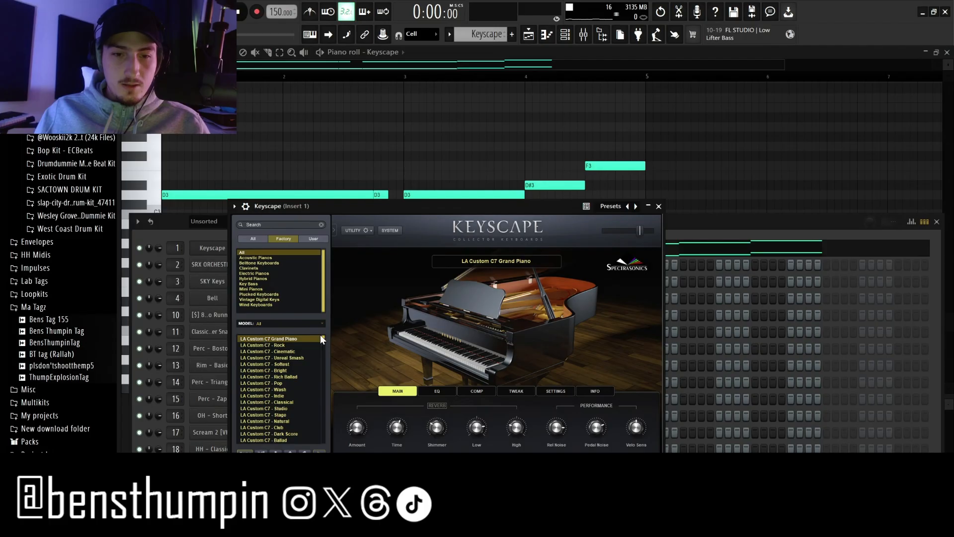
{"action": "left_click", "coordinate": [658, 206]}
{"action": "key", "text": "F6"}
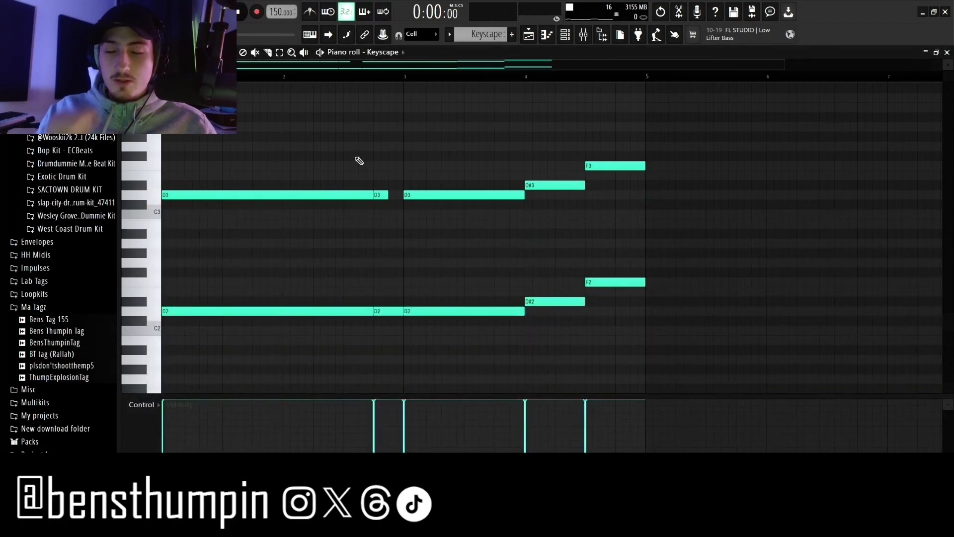
Step: Play the Keyscape pattern in the piano roll and examine its closing F2 and F3 notes
{"action": "key", "text": "space"}
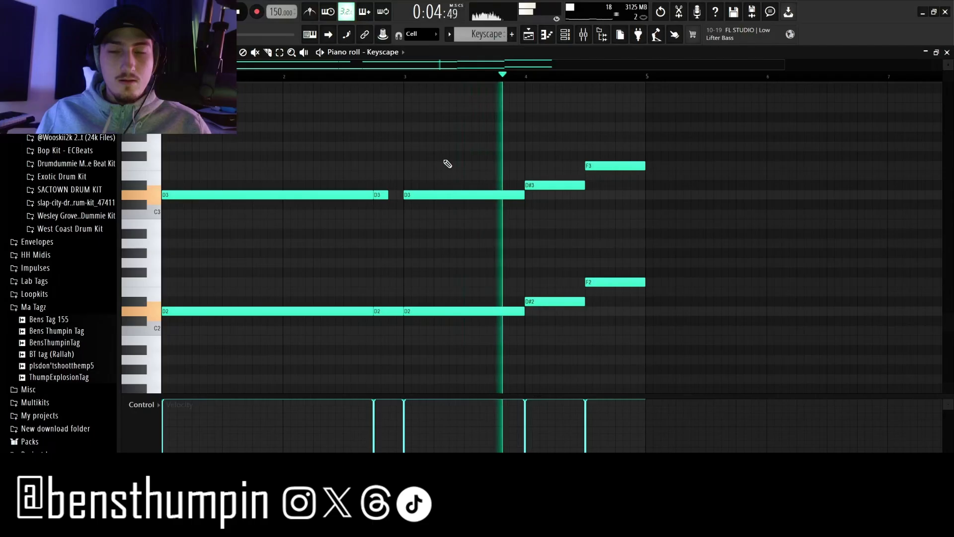
{"action": "key", "text": "space"}
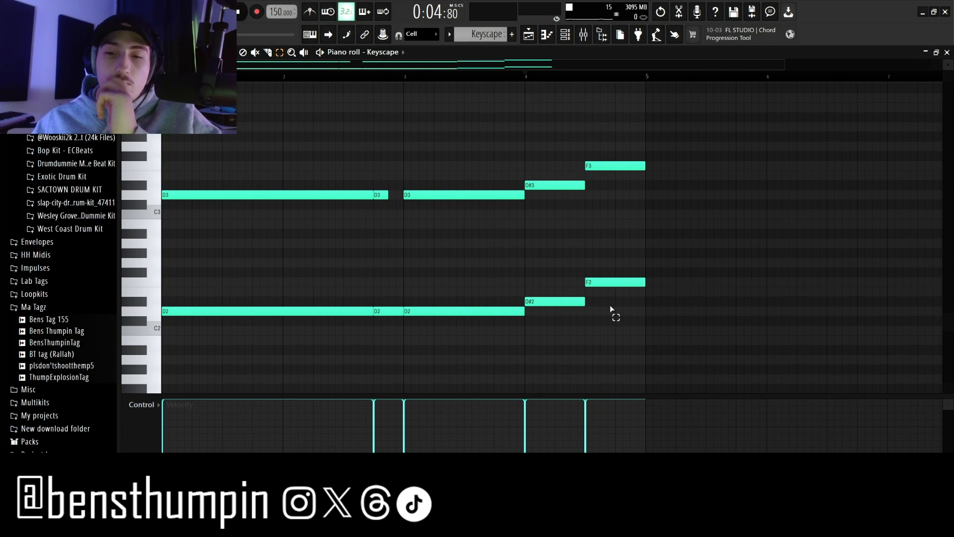
{"action": "mouse_move", "coordinate": [606, 304]}
{"action": "left_mouse_down"}
{"action": "mouse_move", "coordinate": [627, 141]}
{"action": "mouse_move", "coordinate": [618, 135]}
{"action": "mouse_move", "coordinate": [603, 321]}
{"action": "left_mouse_up"}
{"action": "left_click", "coordinate": [603, 321]}
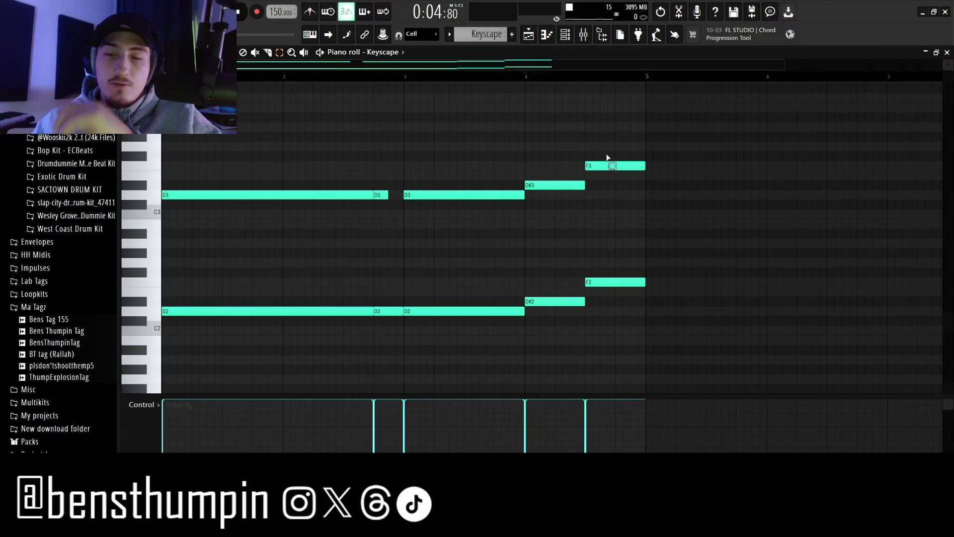
Step: Set the piano roll's scale highlighting to Minor Natural (Aeolian) with D as the root note
{"action": "left_click", "coordinate": [127, 53]}
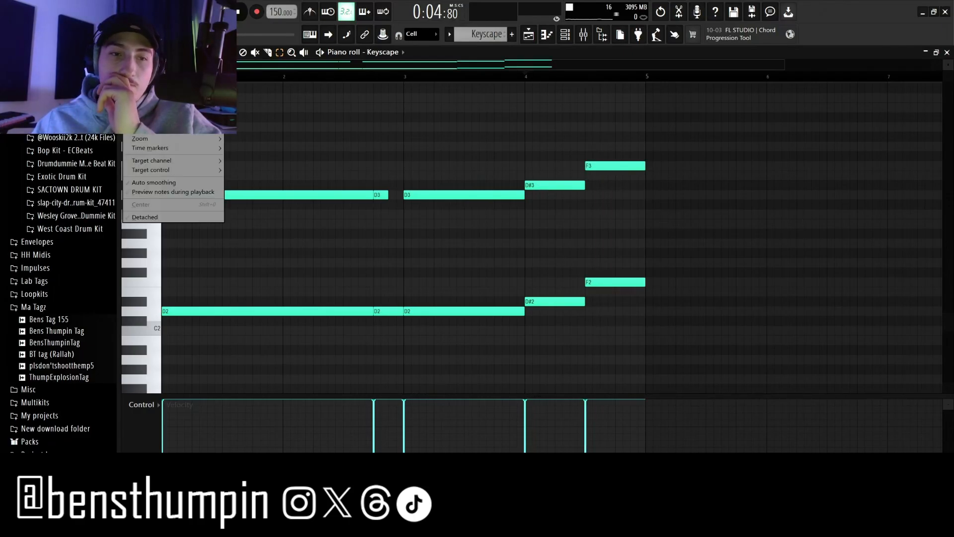
{"action": "mouse_move", "coordinate": [169, 100]}
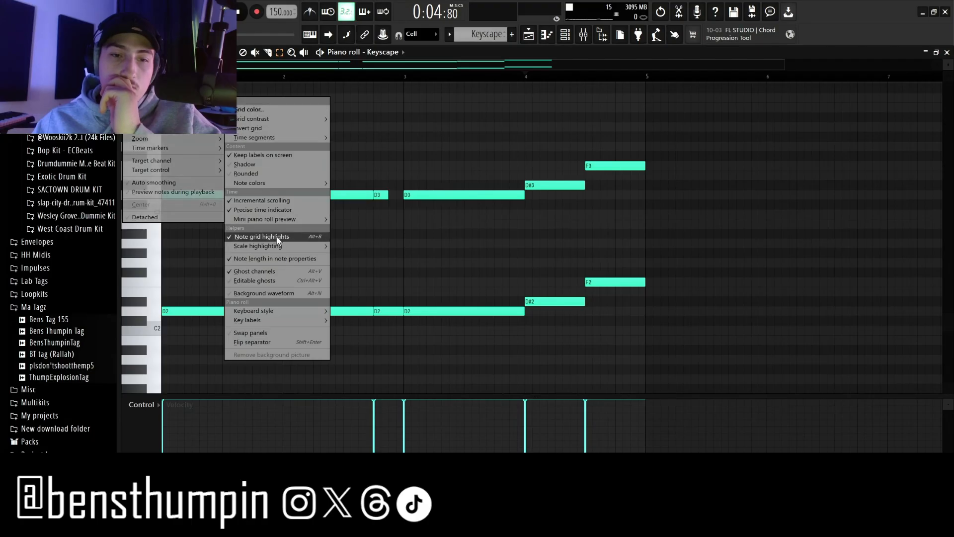
{"action": "mouse_move", "coordinate": [262, 249]}
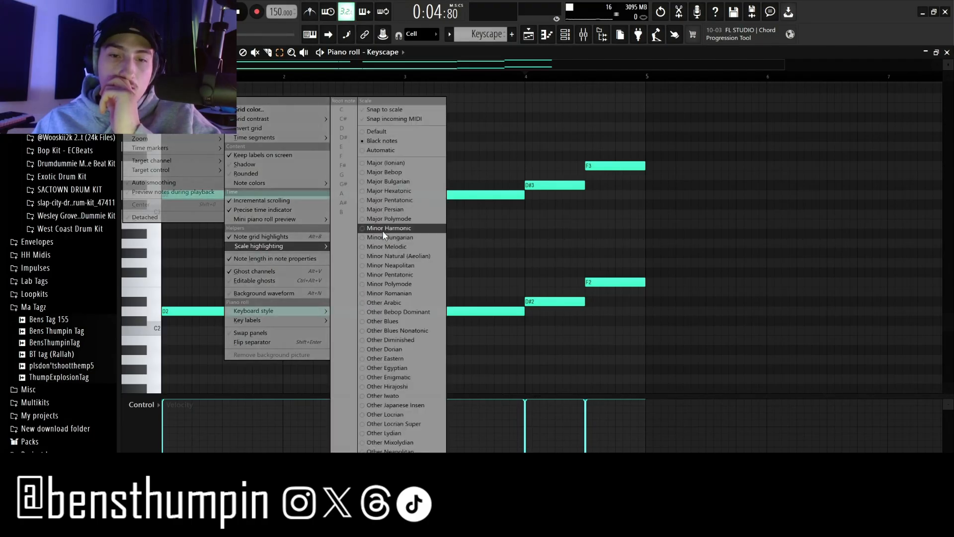
{"action": "left_click", "coordinate": [387, 254]}
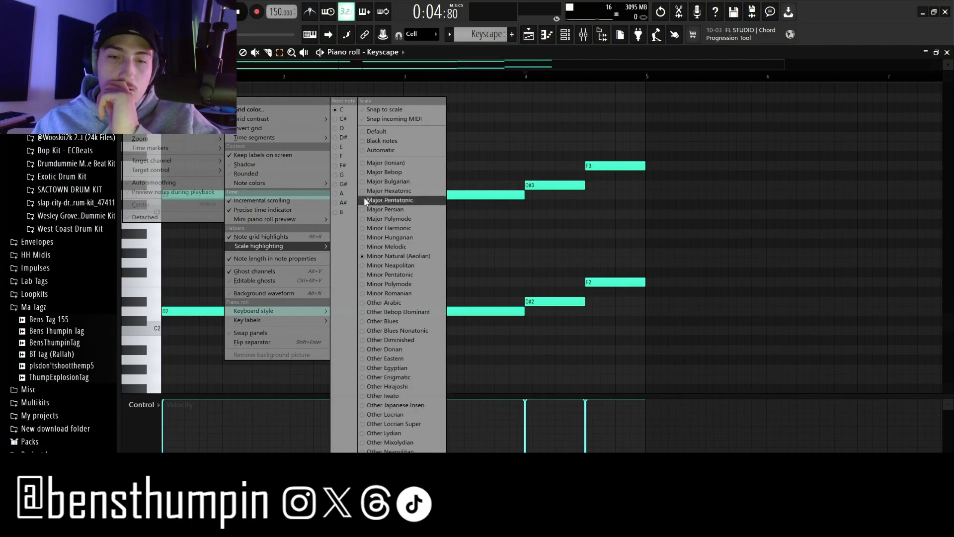
{"action": "left_click", "coordinate": [342, 129]}
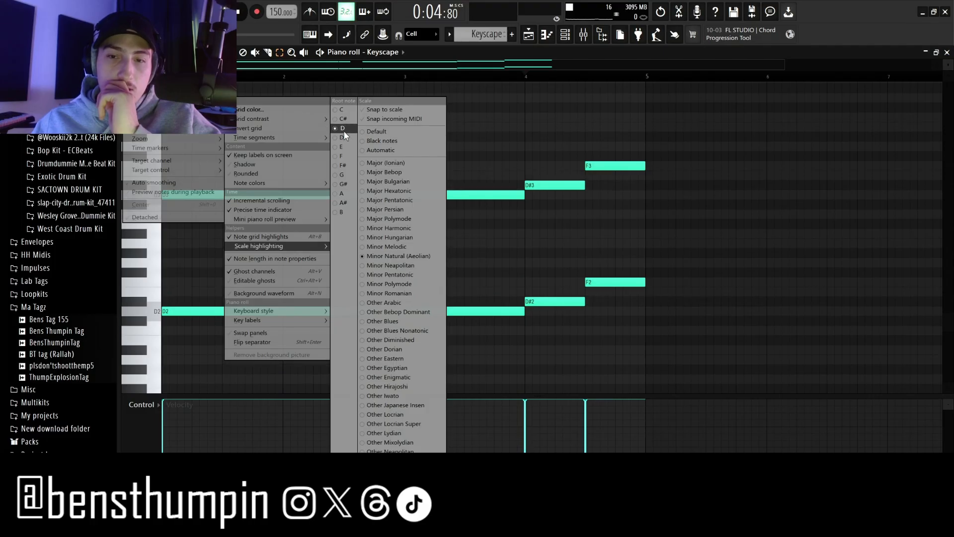
{"action": "left_click", "coordinate": [497, 122]}
Step: Try the D#2 and D#3 notes at bar 4 one semitone lower and return them to their pitch
{"action": "left_click_drag", "start_coordinate": [555, 177], "coordinate": [556, 340]}
{"action": "left_click_drag", "start_coordinate": [555, 172], "coordinate": [565, 350]}
{"action": "left_click", "coordinate": [565, 350]}
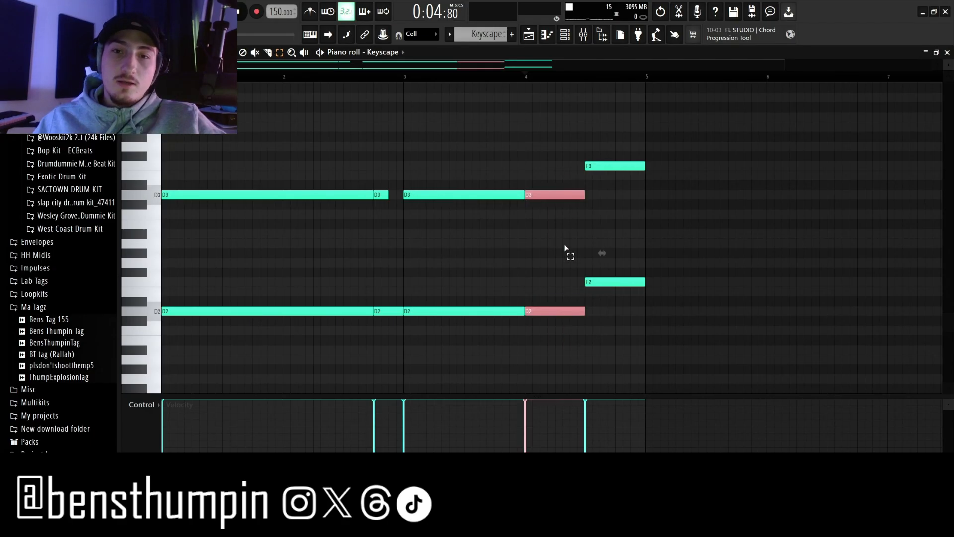
{"action": "key", "text": "shift+Up"}
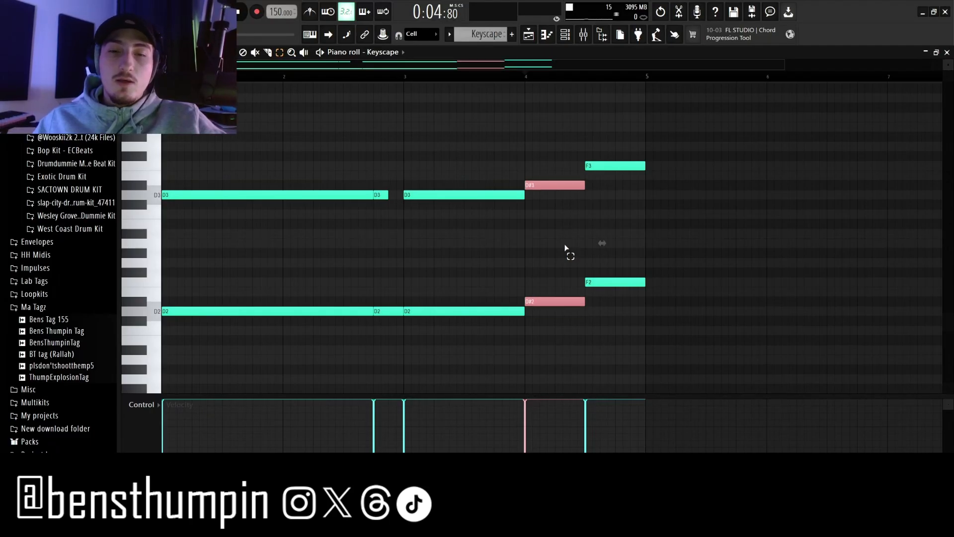
{"action": "left_click", "coordinate": [565, 248]}
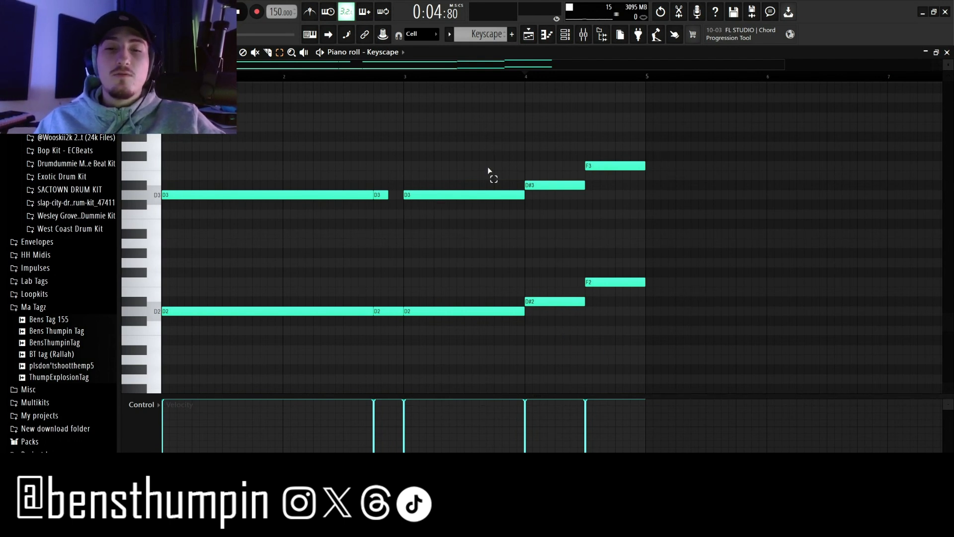
{"action": "left_click_drag", "start_coordinate": [545, 163], "coordinate": [551, 372]}
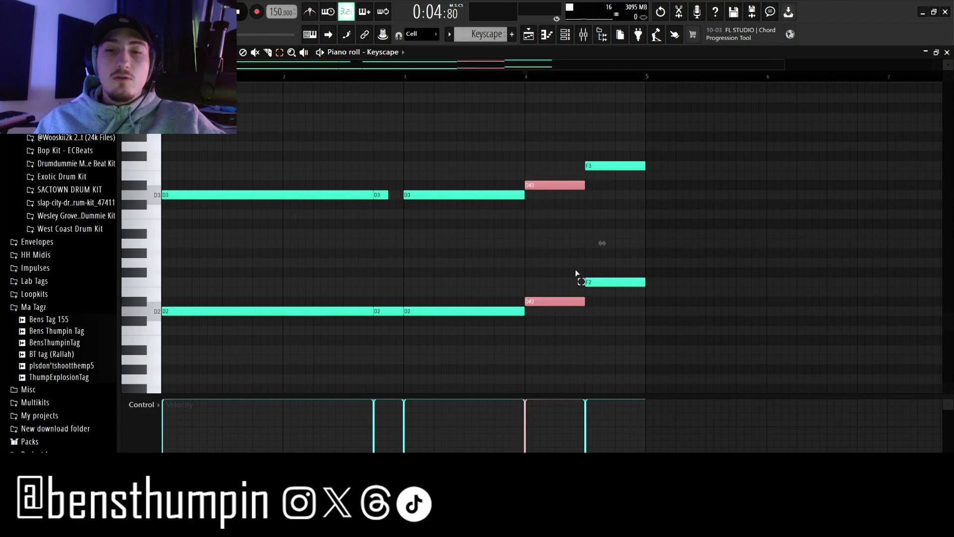
{"action": "left_click", "coordinate": [576, 271]}
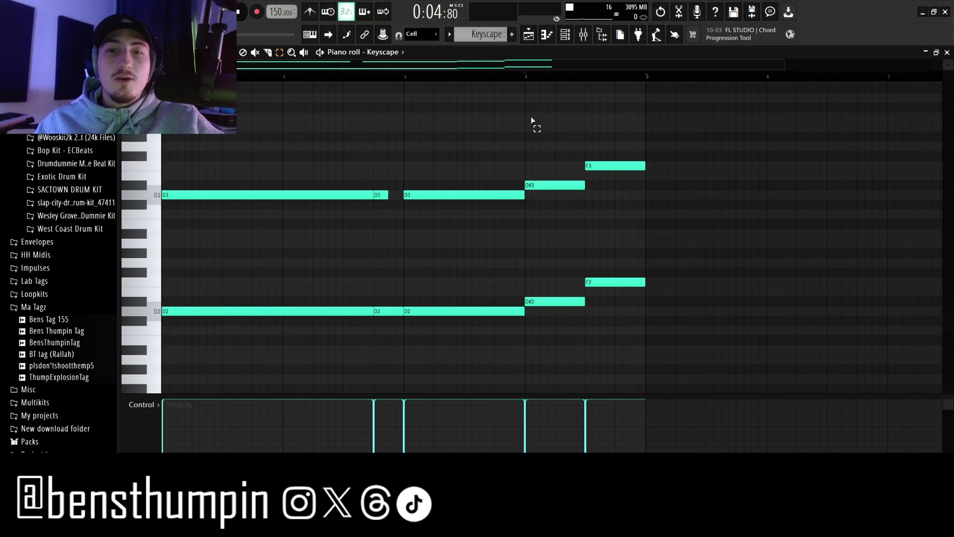
Step: Solo the SRX ORCHESTRA track, open its pattern in the piano roll and examine the sustained D5 notes
{"action": "key", "text": "F5"}
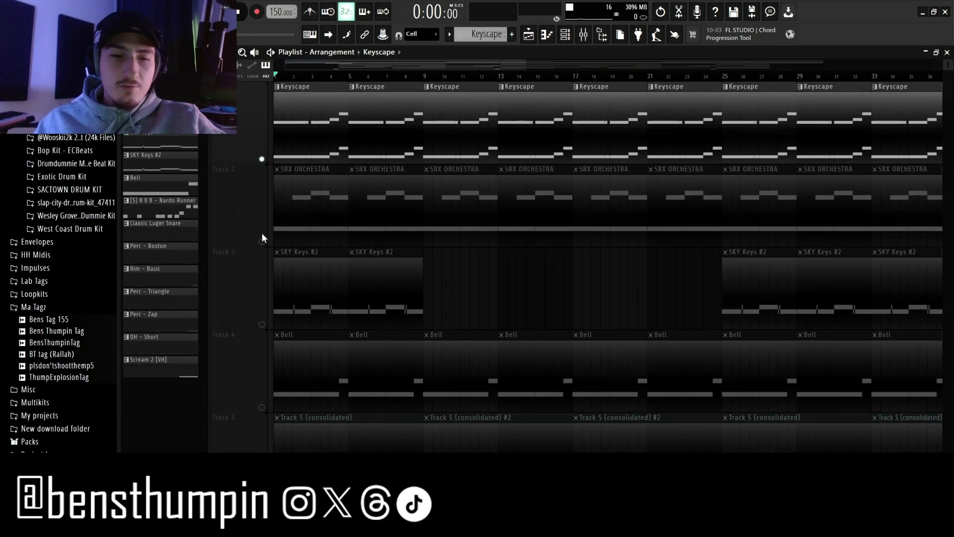
{"action": "left_click", "coordinate": [262, 241], "text": "ctrl"}
{"action": "double_click", "coordinate": [309, 194]}
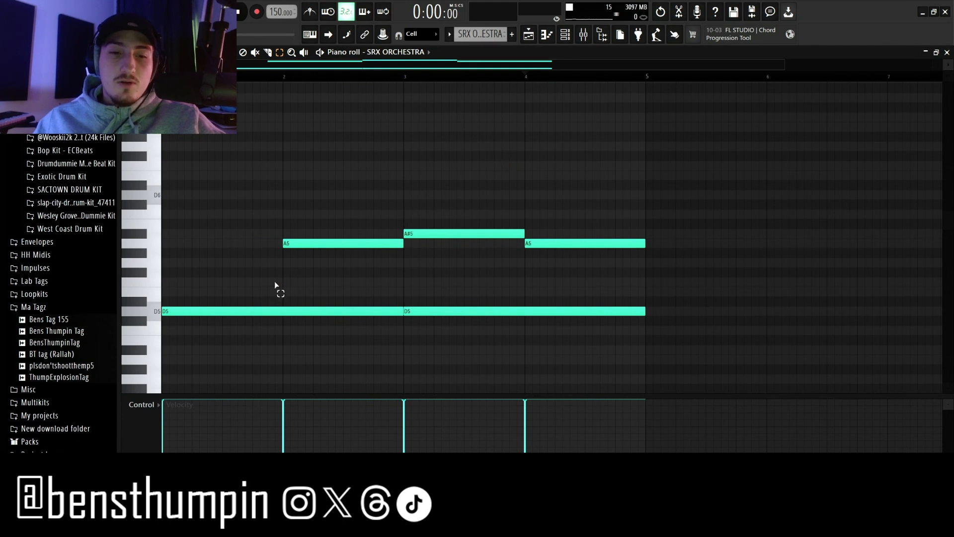
{"action": "left_click_drag", "start_coordinate": [285, 299], "coordinate": [391, 316]}
{"action": "left_click", "coordinate": [425, 301]}
{"action": "left_click_drag", "start_coordinate": [395, 311], "coordinate": [431, 310]}
{"action": "left_click", "coordinate": [398, 289]}
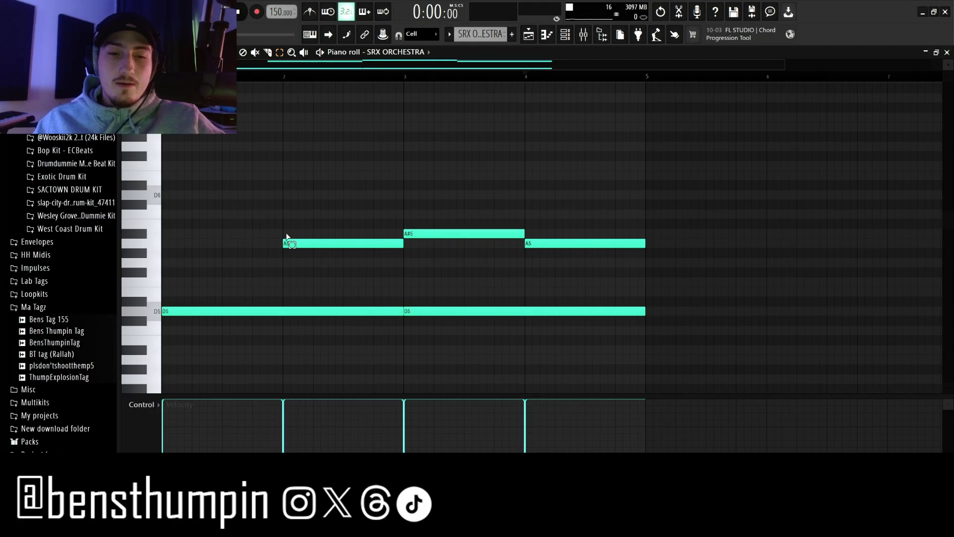
Step: Examine the upper A5 and A#5 notes of the SRX ORCHESTRA melody and play the pattern
{"action": "left_click_drag", "start_coordinate": [339, 165], "coordinate": [591, 240]}
{"action": "left_click", "coordinate": [592, 217]}
{"action": "left_click_drag", "start_coordinate": [579, 195], "coordinate": [445, 140]}
{"action": "left_click", "coordinate": [354, 233]}
{"action": "left_click", "coordinate": [395, 252]}
{"action": "left_click", "coordinate": [428, 262]}
{"action": "left_click_drag", "start_coordinate": [431, 250], "coordinate": [430, 143]}
{"action": "left_click", "coordinate": [433, 216]}
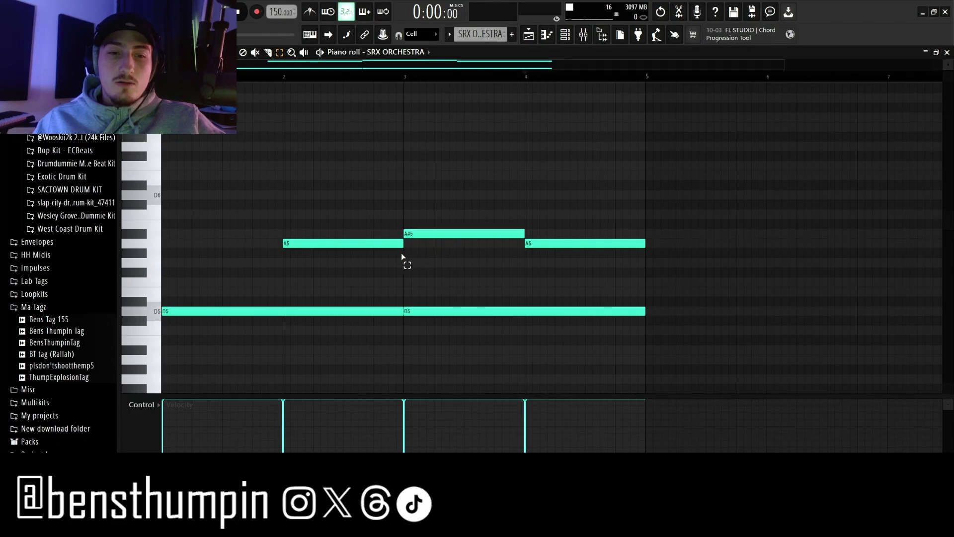
{"action": "left_click_drag", "start_coordinate": [444, 262], "coordinate": [434, 171]}
{"action": "left_click", "coordinate": [438, 253]}
{"action": "left_click_drag", "start_coordinate": [436, 258], "coordinate": [431, 200]}
{"action": "left_click", "coordinate": [443, 218]}
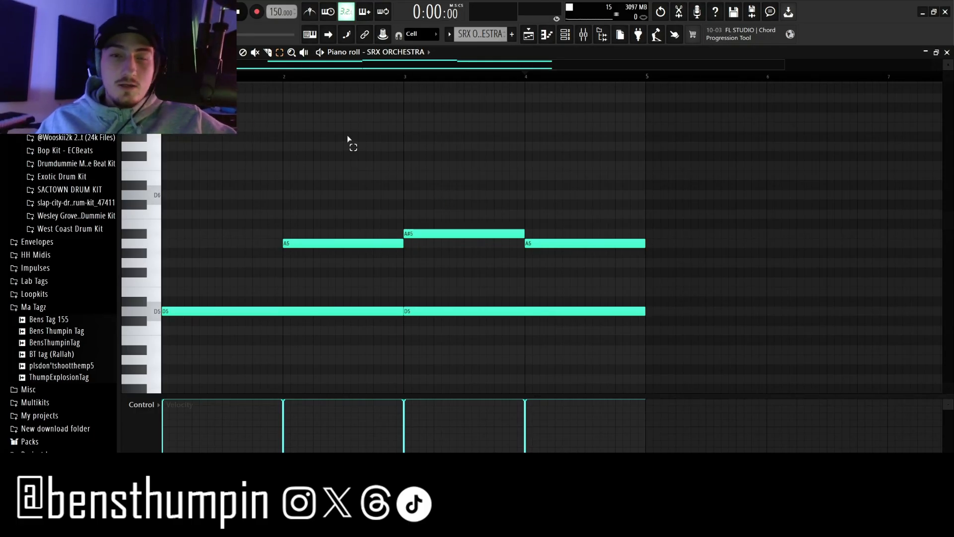
{"action": "key", "text": "space"}
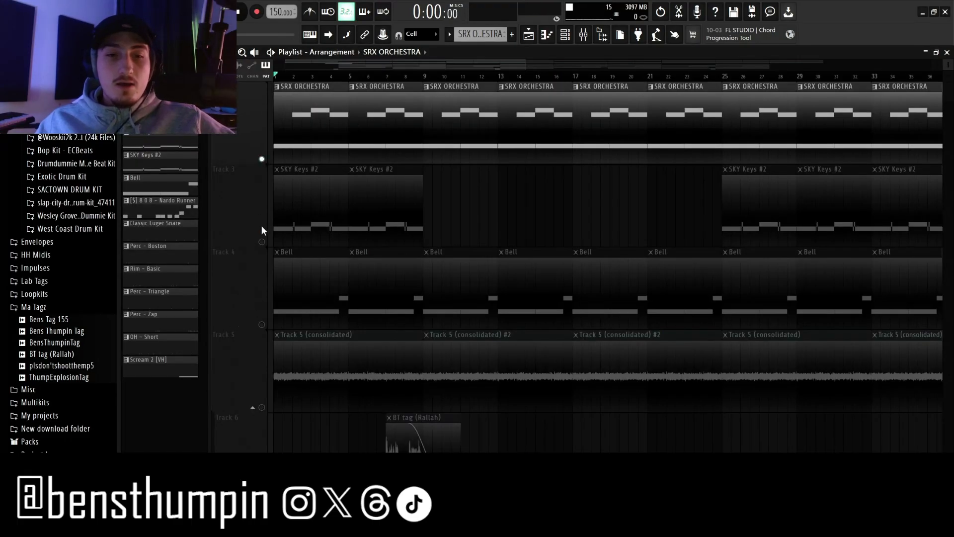
Step: Leave only Track 3 audible, open its SKY Keys #2 pattern in the piano roll and play it
{"action": "left_click", "coordinate": [262, 242]}
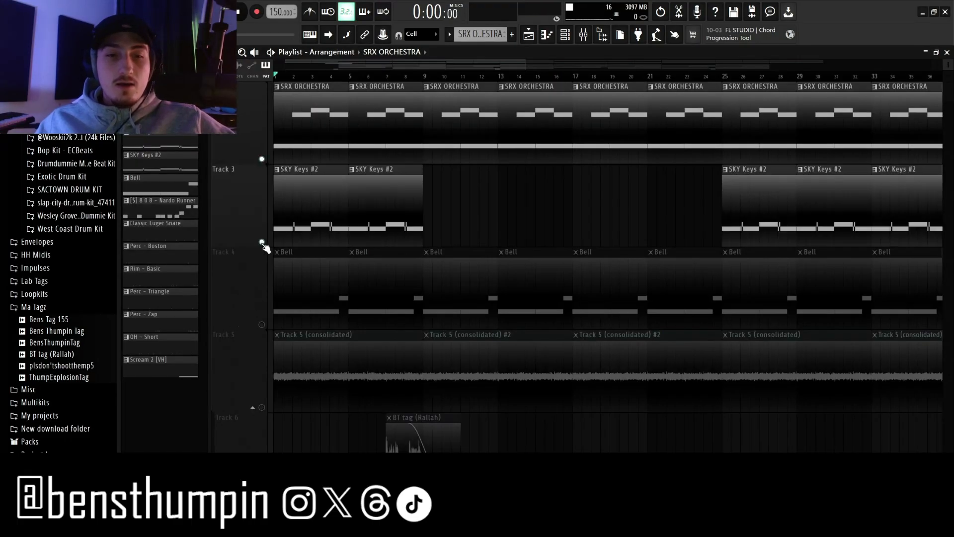
{"action": "left_click", "coordinate": [262, 159]}
{"action": "scroll", "coordinate": [332, 168], "scroll_direction": "up", "scroll_amount": 1}
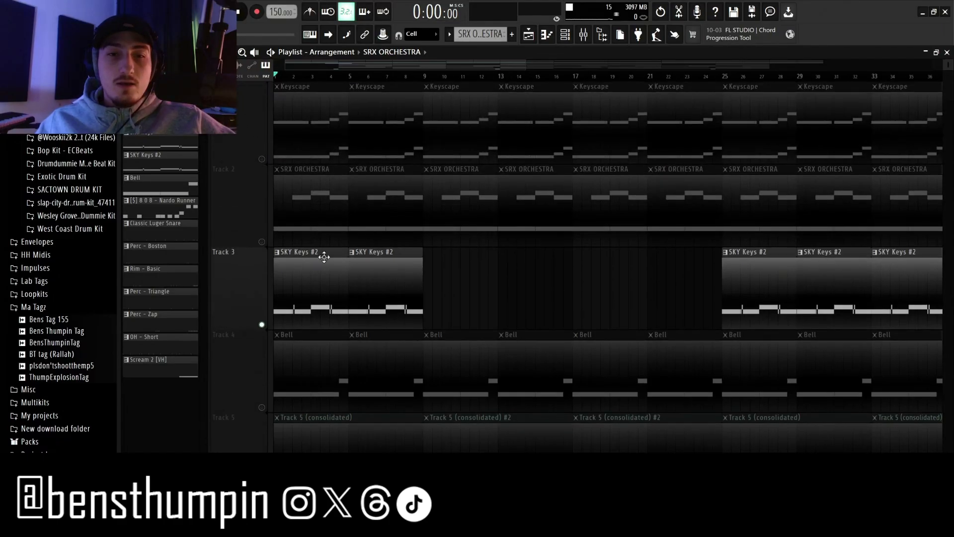
{"action": "double_click", "coordinate": [305, 285]}
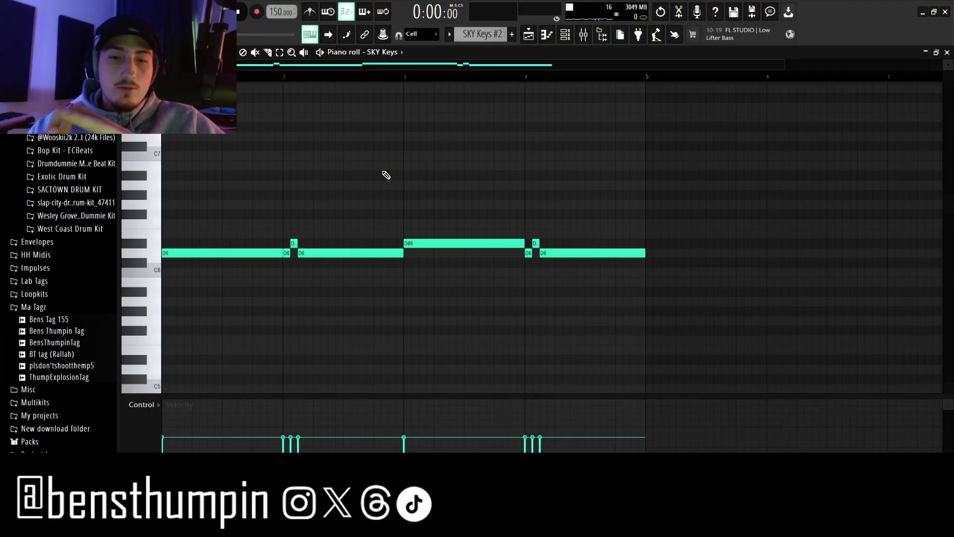
{"action": "key", "text": "space"}
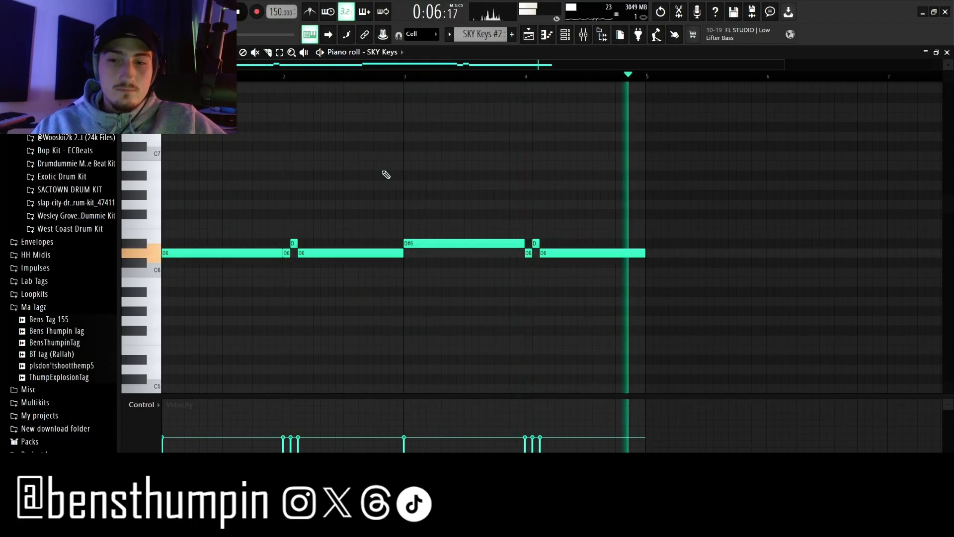
{"action": "key", "text": "space"}
Step: Return to the playlist, unmute the Track 5 sample alongside the SKY Keys track and play them together
{"action": "left_click", "coordinate": [528, 34]}
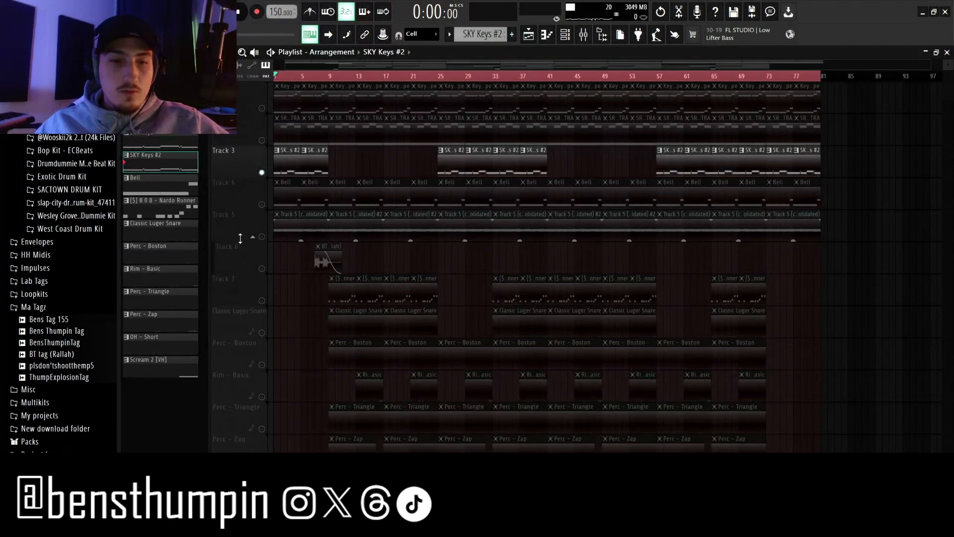
{"action": "left_click", "coordinate": [254, 237]}
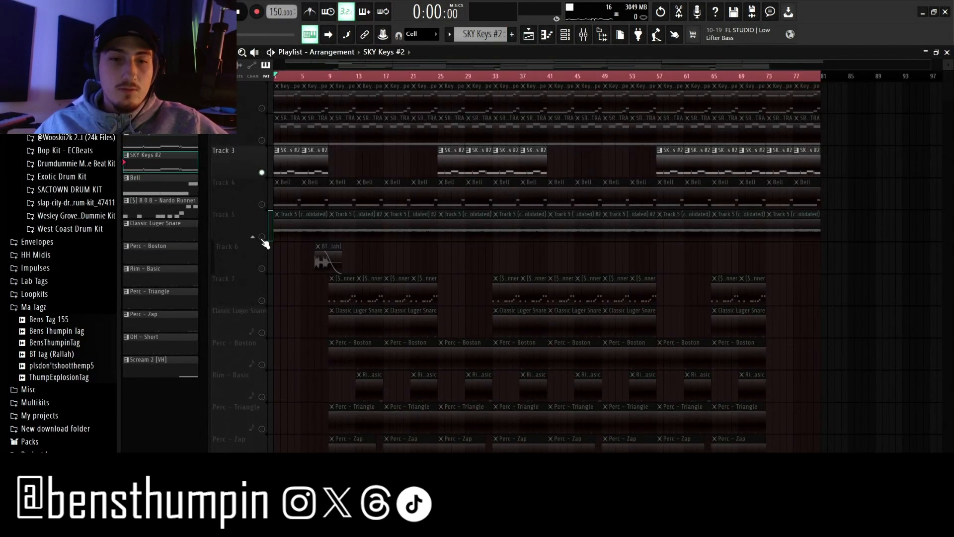
{"action": "left_click", "coordinate": [262, 238]}
{"action": "key", "text": "space"}
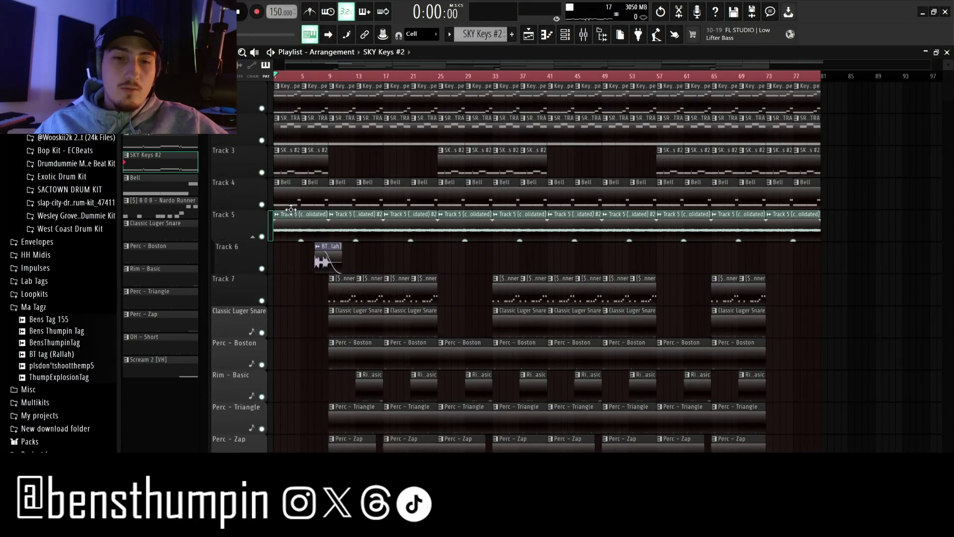
Step: Solo Track 4, open its Bell pattern in the piano roll and play it
{"action": "left_click", "coordinate": [262, 205], "text": "ctrl"}
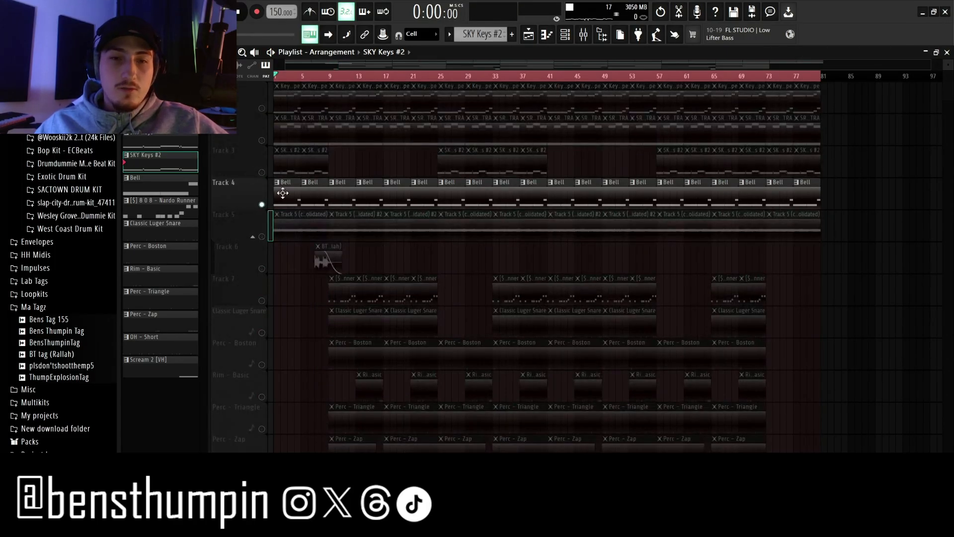
{"action": "double_click", "coordinate": [283, 193]}
{"action": "scroll", "coordinate": [466, 66], "scroll_direction": "left", "scroll_amount": 1}
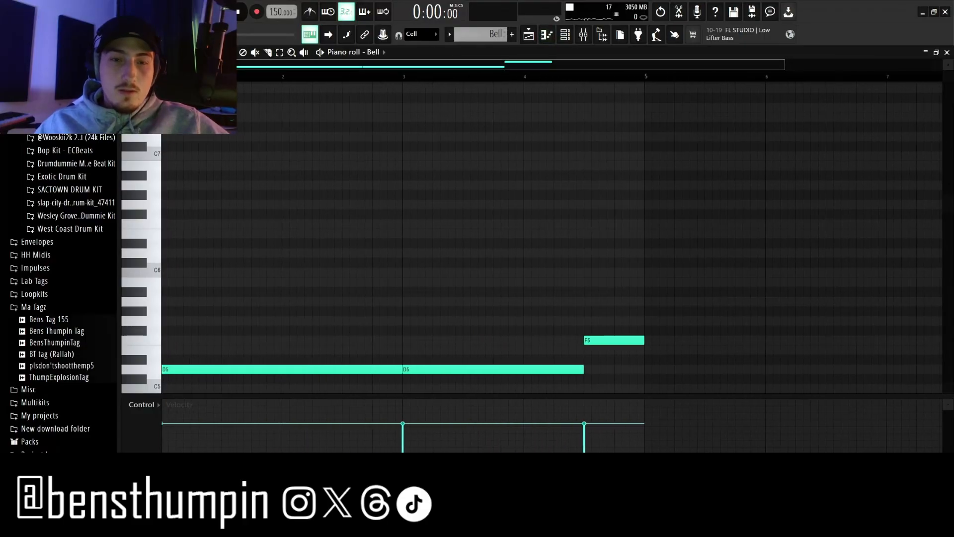
{"action": "scroll", "coordinate": [379, 162], "scroll_direction": "down", "scroll_amount": 4}
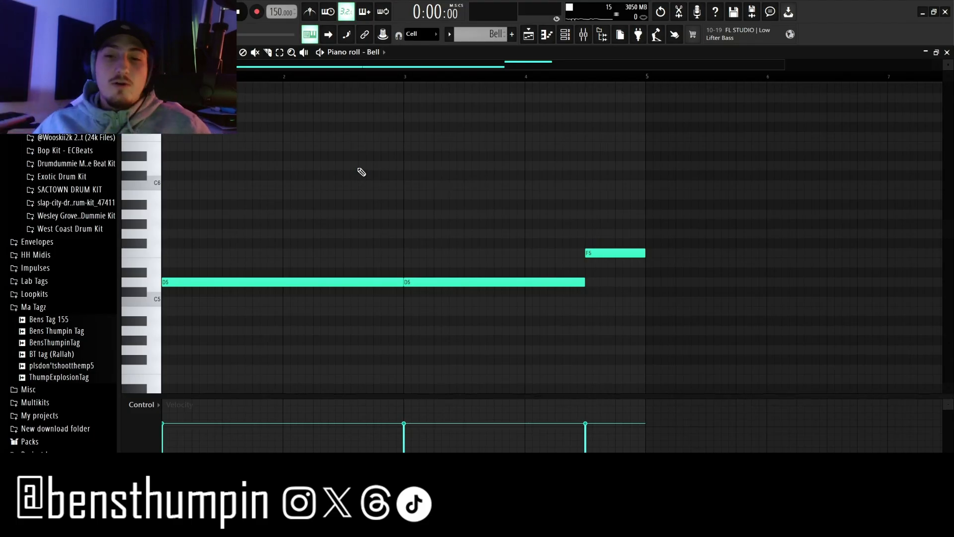
{"action": "key", "text": "space"}
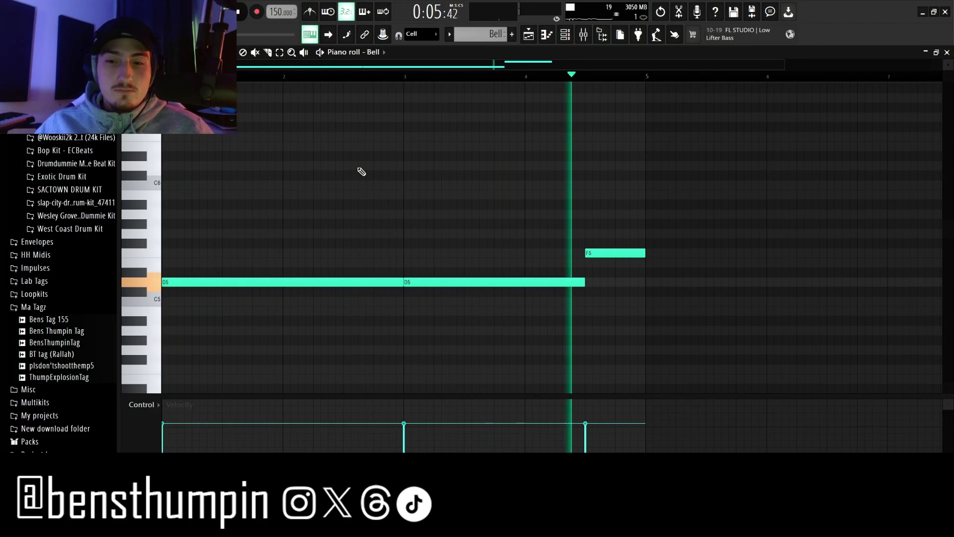
{"action": "key", "text": "space"}
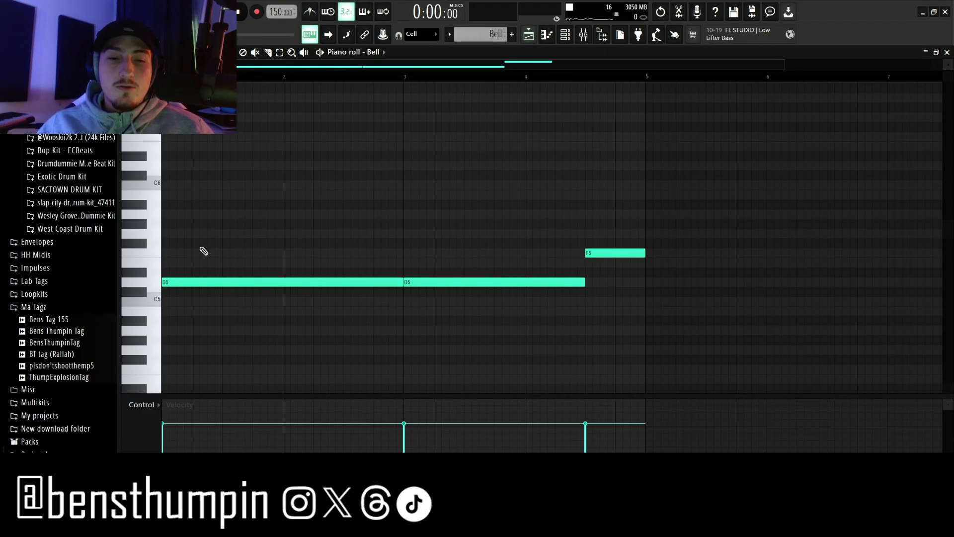
Step: Return to the playlist, unmute all tracks and bring the drum tracks into view
{"action": "left_click", "coordinate": [530, 33]}
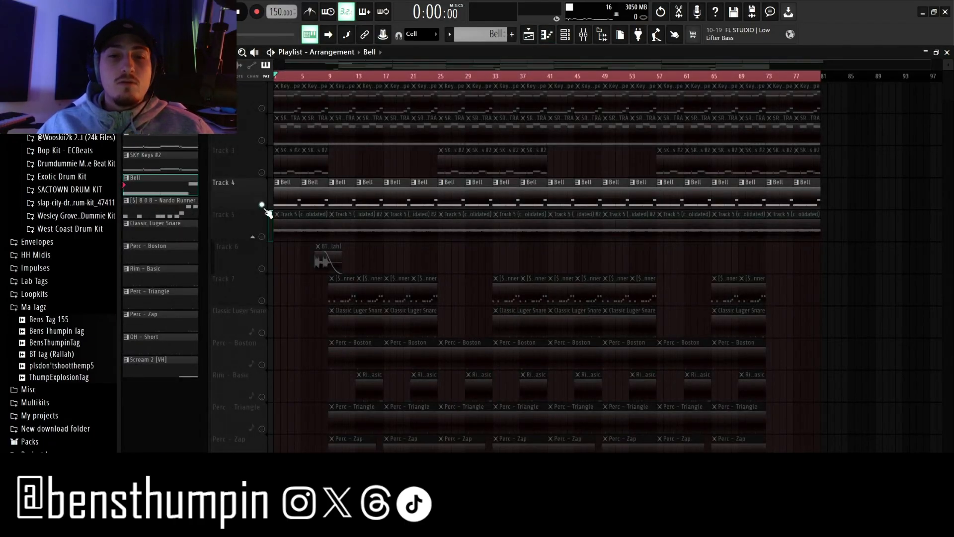
{"action": "left_click", "coordinate": [262, 204], "text": "ctrl"}
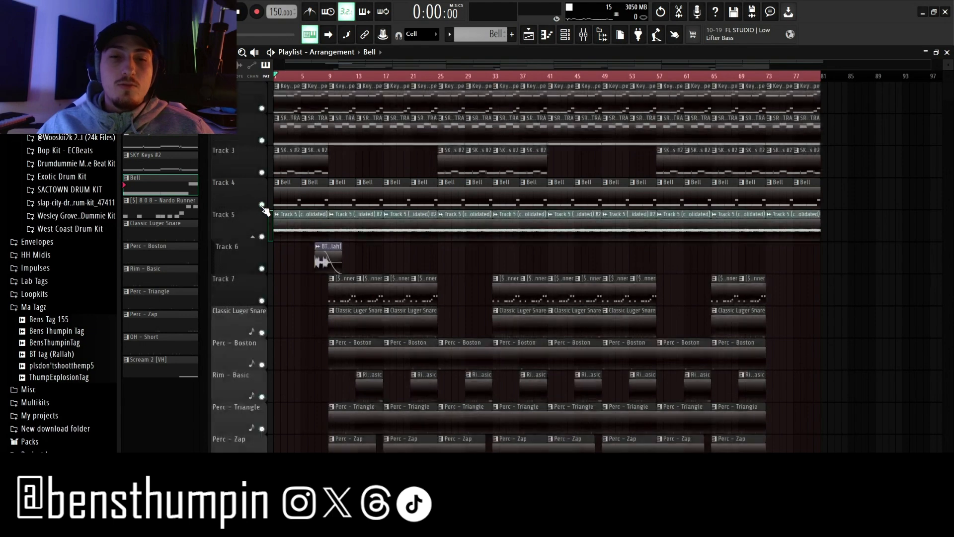
{"action": "scroll", "coordinate": [934, 89], "scroll_direction": "down", "scroll_amount": 8}
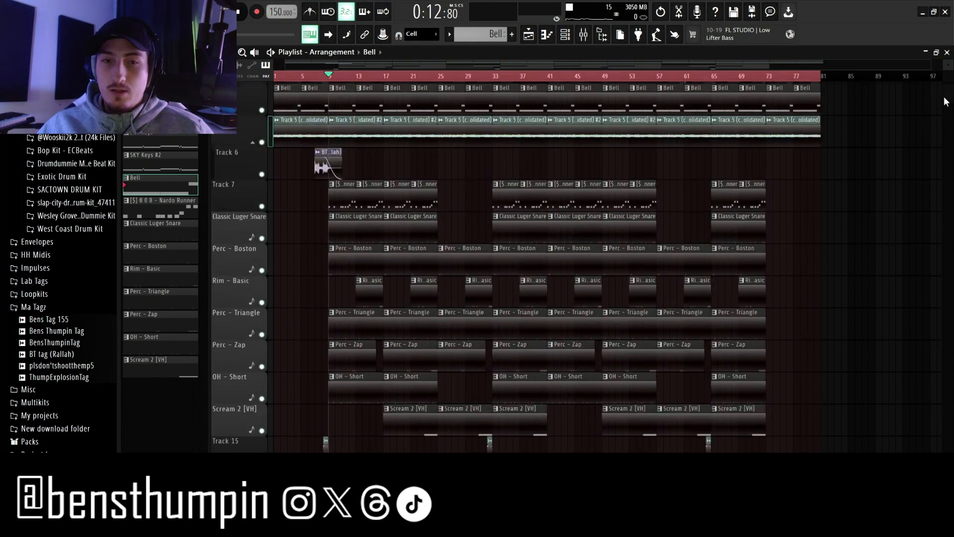
Step: Mute the melody, sample and tag tracks above Track 7, and play the 808 and drums from bar 9
{"action": "left_click_drag", "start_coordinate": [857, 86], "coordinate": [548, 188]}
{"action": "scroll", "coordinate": [531, 213], "scroll_direction": "up", "scroll_amount": 3}
{"action": "left_click", "coordinate": [263, 243], "text": "ctrl"}
{"action": "left_click", "coordinate": [262, 243], "text": "ctrl"}
{"action": "scroll", "coordinate": [278, 279], "scroll_direction": "down", "scroll_amount": 1}
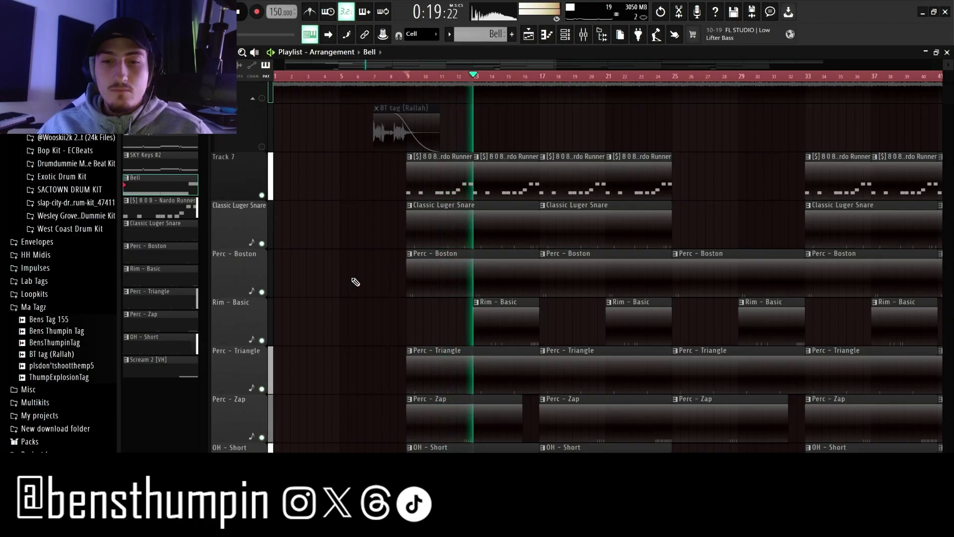
{"action": "scroll", "coordinate": [355, 282], "scroll_direction": "down", "scroll_amount": 1}
{"action": "scroll", "coordinate": [355, 282], "scroll_direction": "up", "scroll_amount": 1}
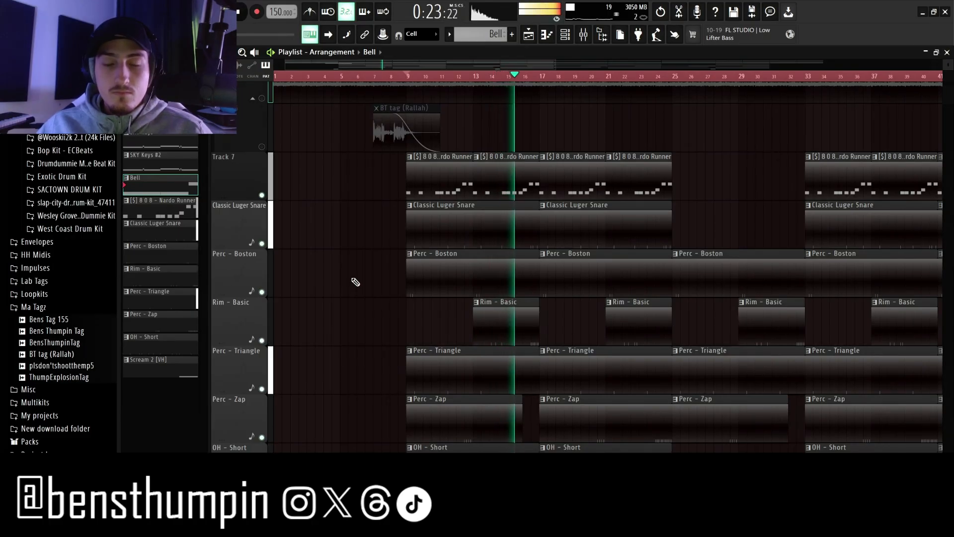
{"action": "key", "text": "space"}
Step: Solo the Classic Luger Snare track, open its pattern in the piano roll and play it
{"action": "right_click", "coordinate": [262, 244]}
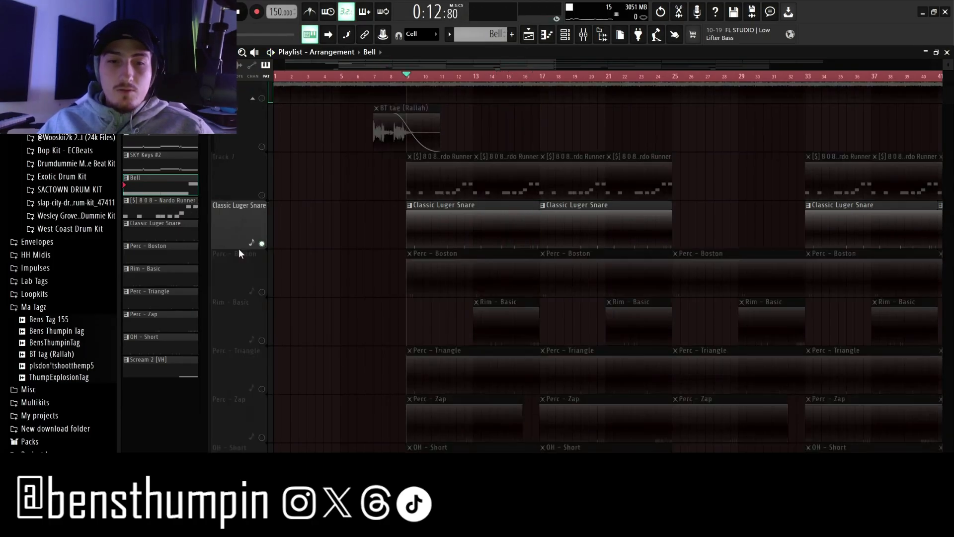
{"action": "double_click", "coordinate": [443, 214]}
{"action": "left_click_drag", "start_coordinate": [301, 65], "coordinate": [174, 65]}
{"action": "key", "text": "space"}
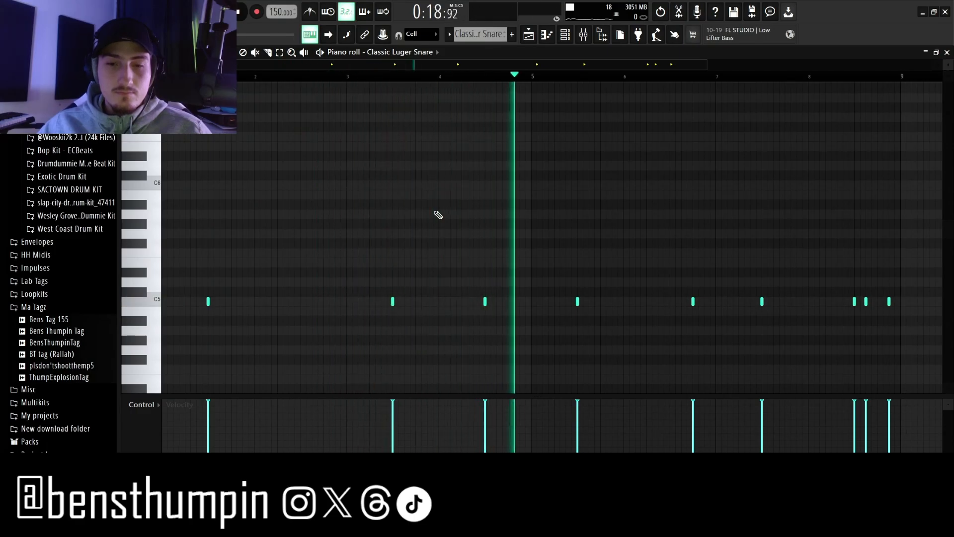
{"action": "key", "text": "space"}
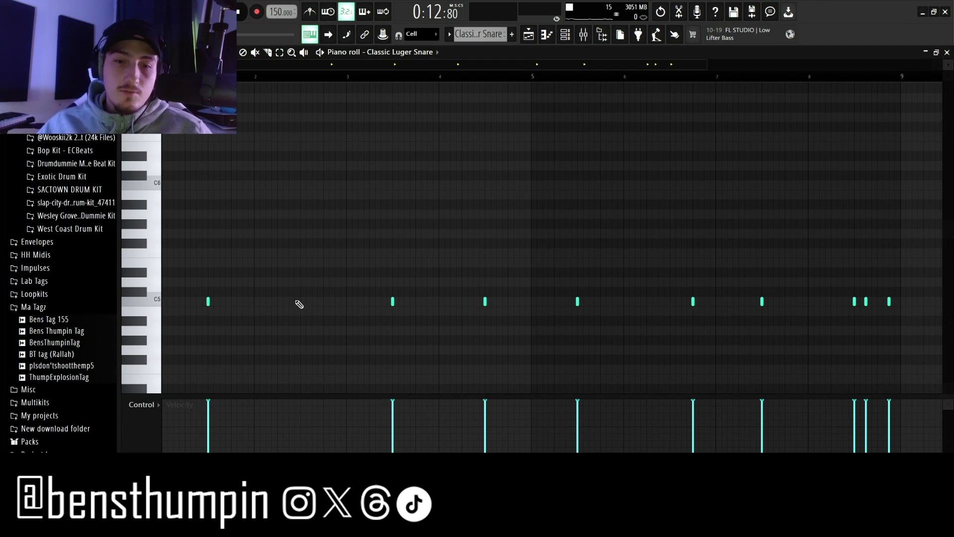
Step: Play the Classic Luger Snare pattern section by section, covering the opening hits, the second half from bar 5 and the closing hits
{"action": "key", "text": "space"}
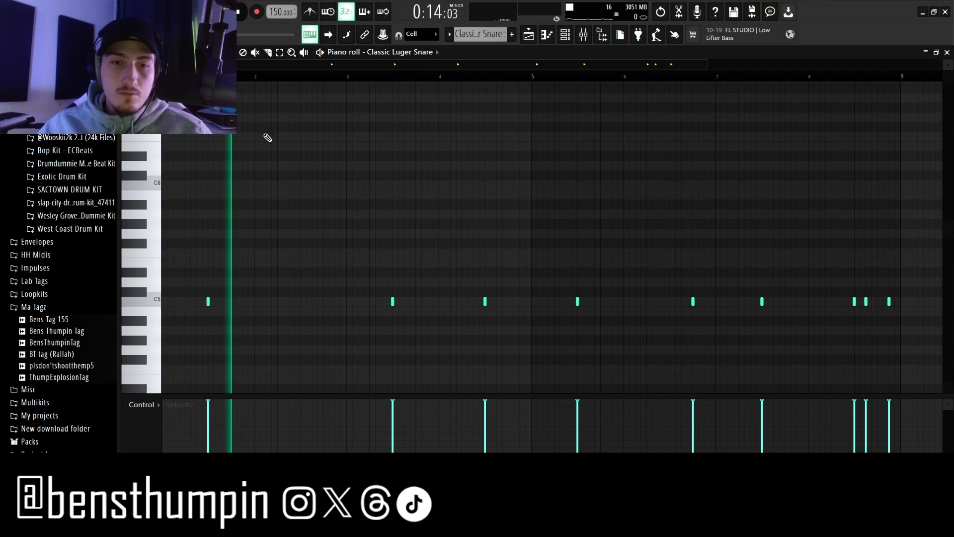
{"action": "key", "text": "space"}
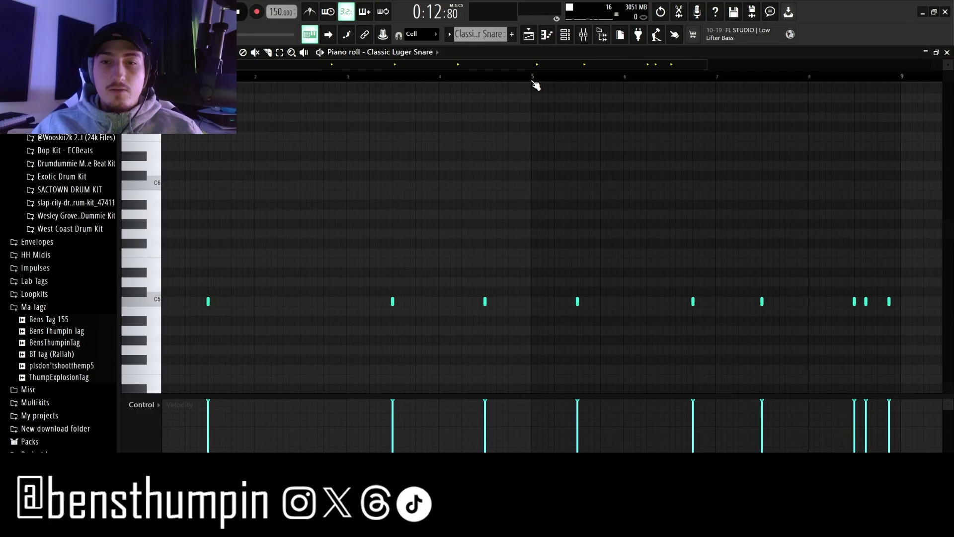
{"action": "key", "text": "space"}
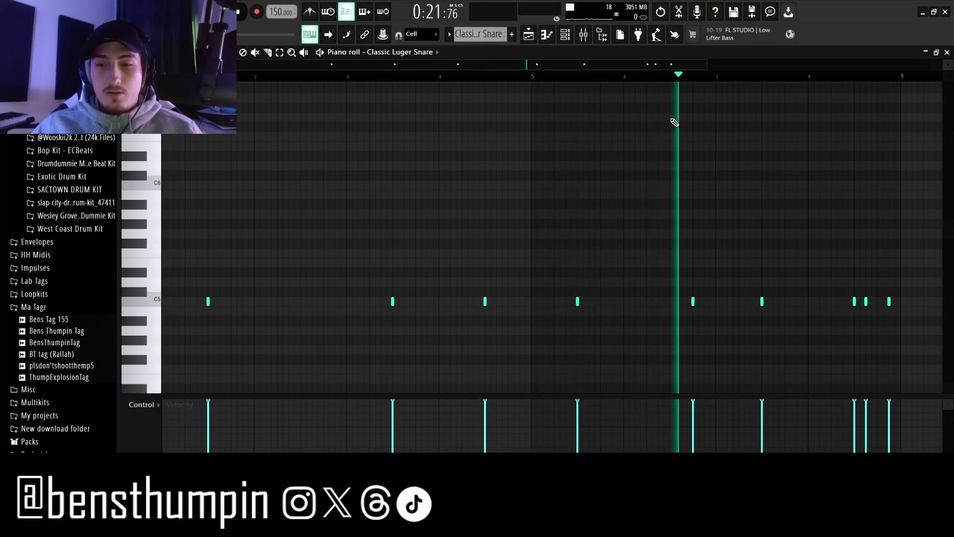
{"action": "key", "text": "space"}
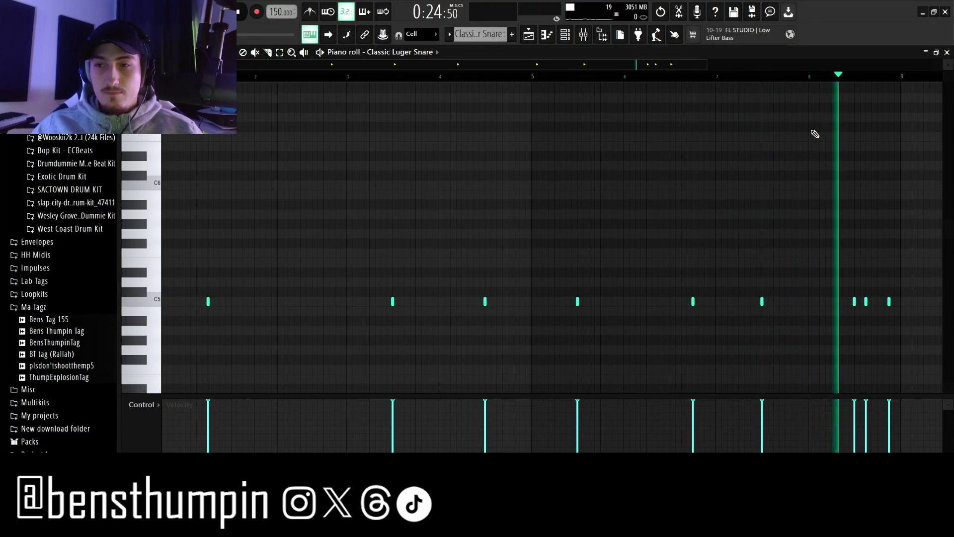
{"action": "key", "text": "space"}
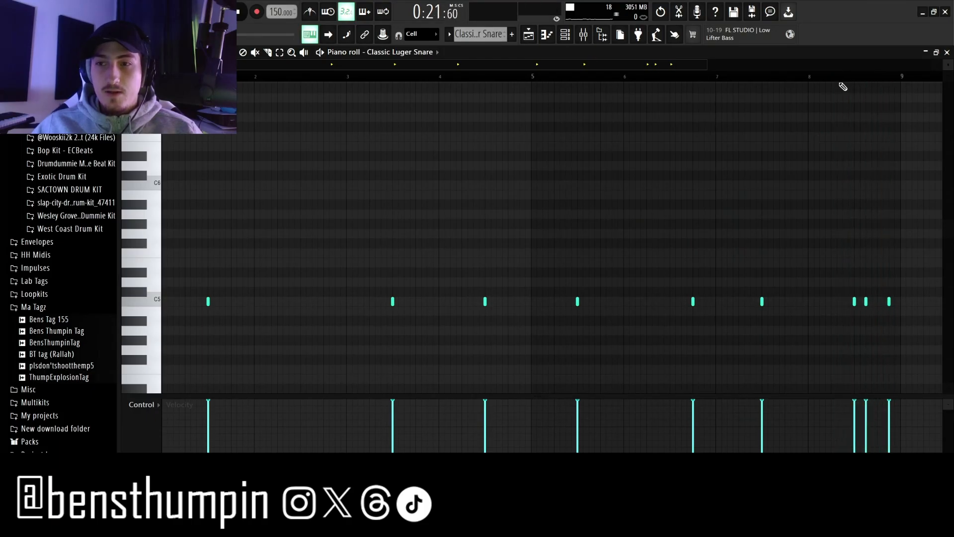
Step: Return to the playlist, open the Perc - Boston pattern in the piano roll and play it
{"action": "key", "text": "F5"}
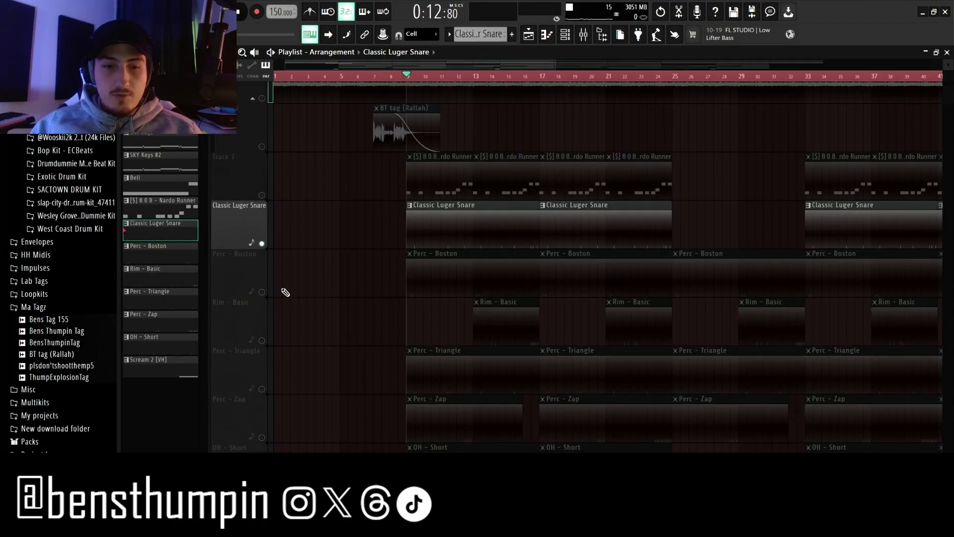
{"action": "double_click", "coordinate": [420, 266]}
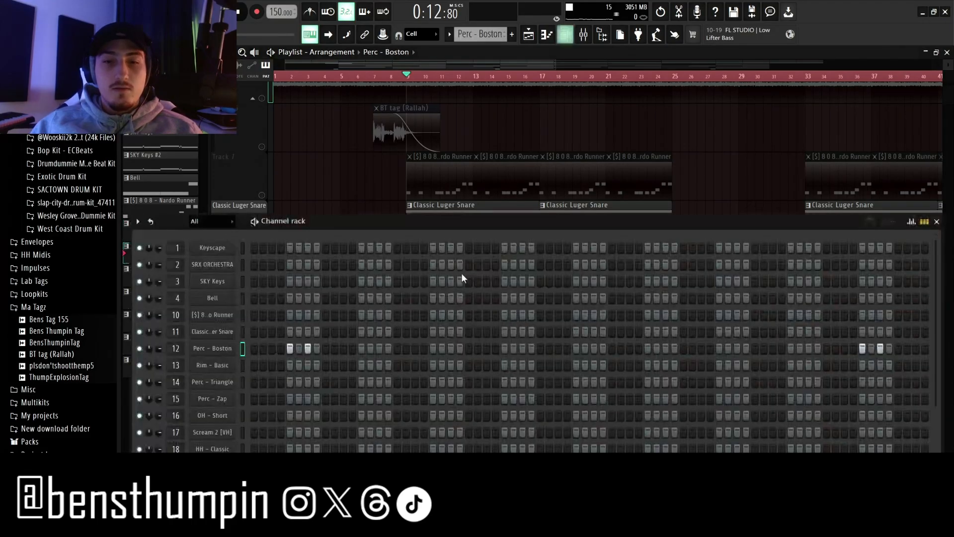
{"action": "left_click", "coordinate": [545, 36]}
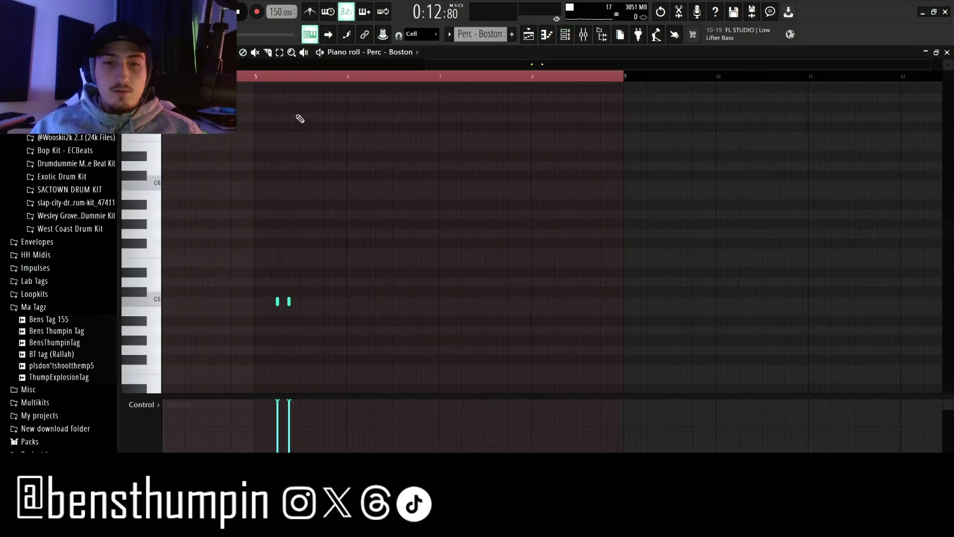
{"action": "key", "text": "space"}
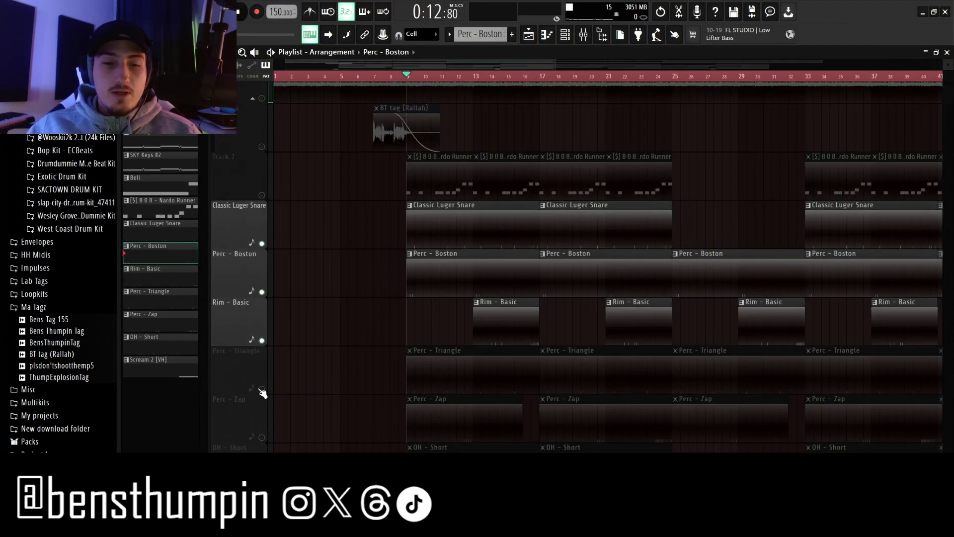
Step: Unmute the Perc - Triangle track, open its pattern in the piano roll and play it
{"action": "left_click", "coordinate": [262, 389]}
{"action": "scroll", "coordinate": [338, 313], "scroll_direction": "down", "scroll_amount": 1}
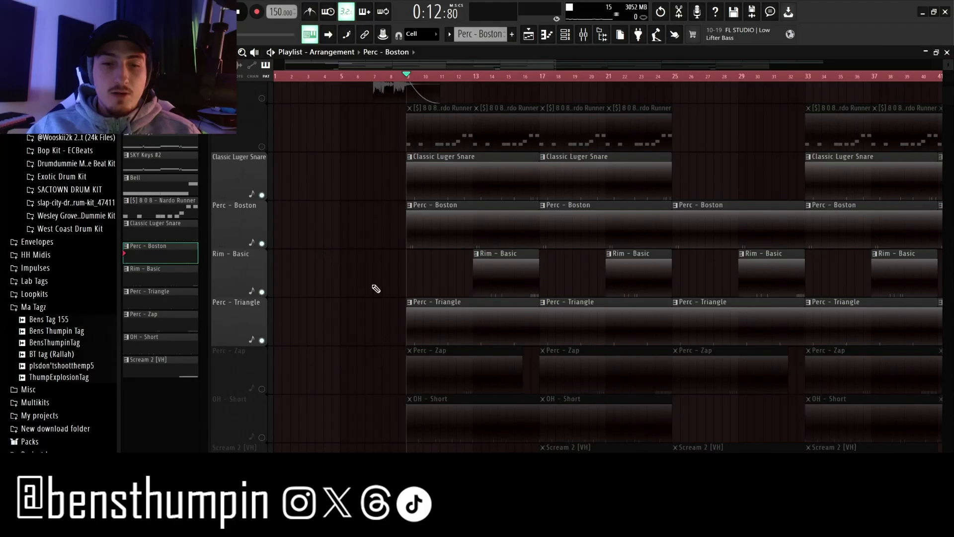
{"action": "double_click", "coordinate": [501, 314]}
{"action": "key", "text": "space"}
{"action": "left_click", "coordinate": [548, 38]}
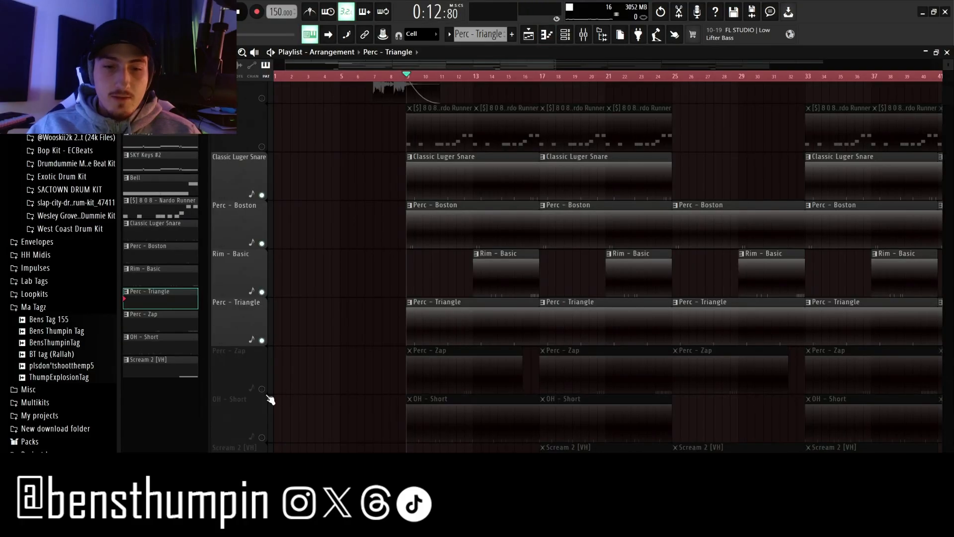
Step: Unmute the Perc - Zap track, open its pattern in the piano roll and play it with the other percussion in the playlist
{"action": "left_click", "coordinate": [261, 389]}
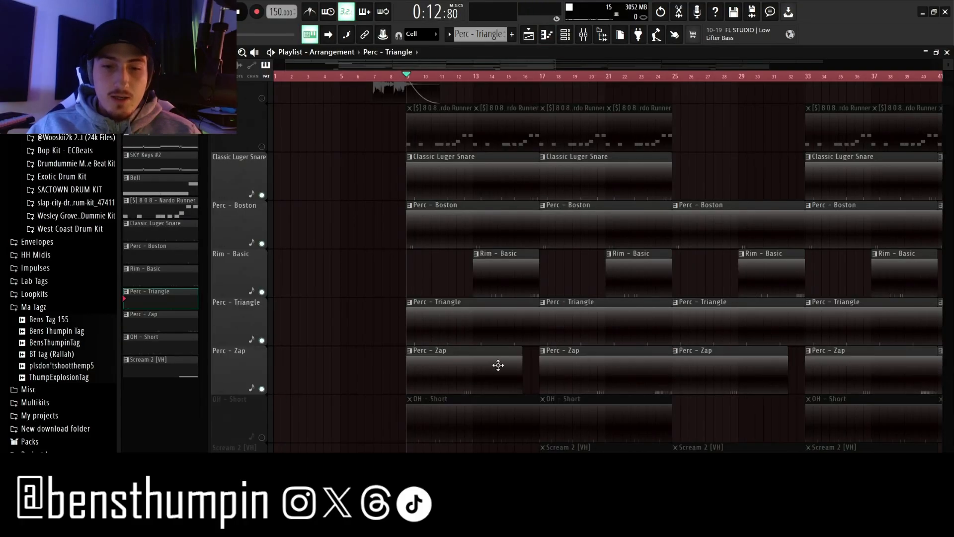
{"action": "double_click", "coordinate": [466, 364]}
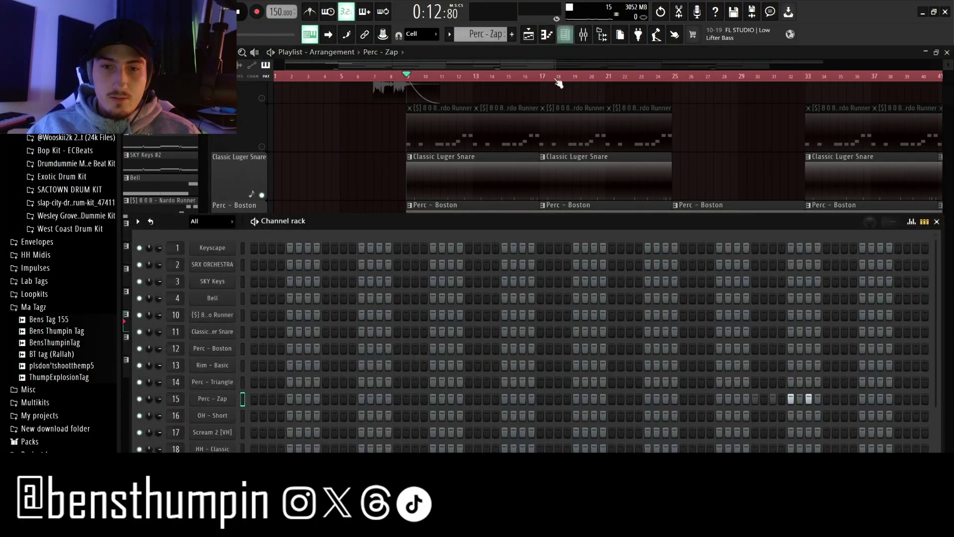
{"action": "left_click", "coordinate": [550, 33]}
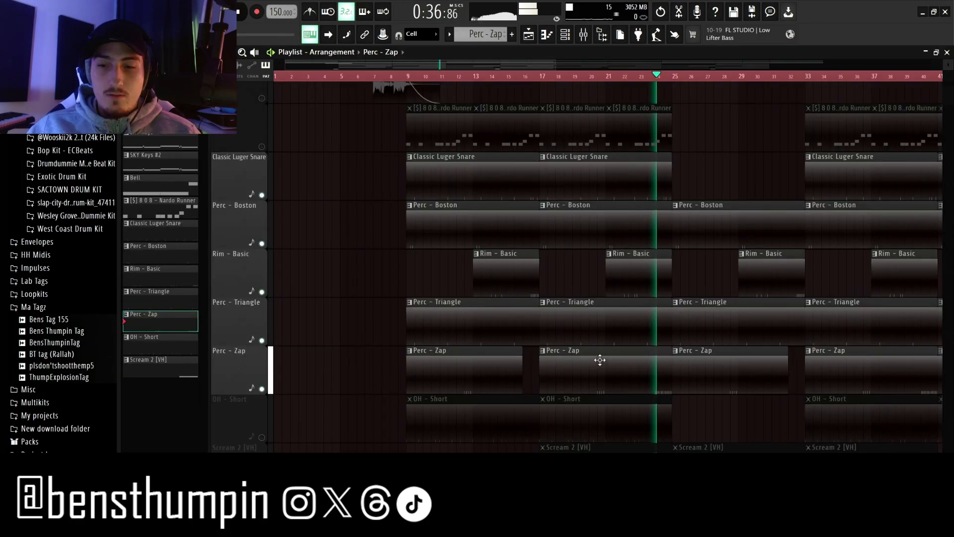
{"action": "key", "text": "space"}
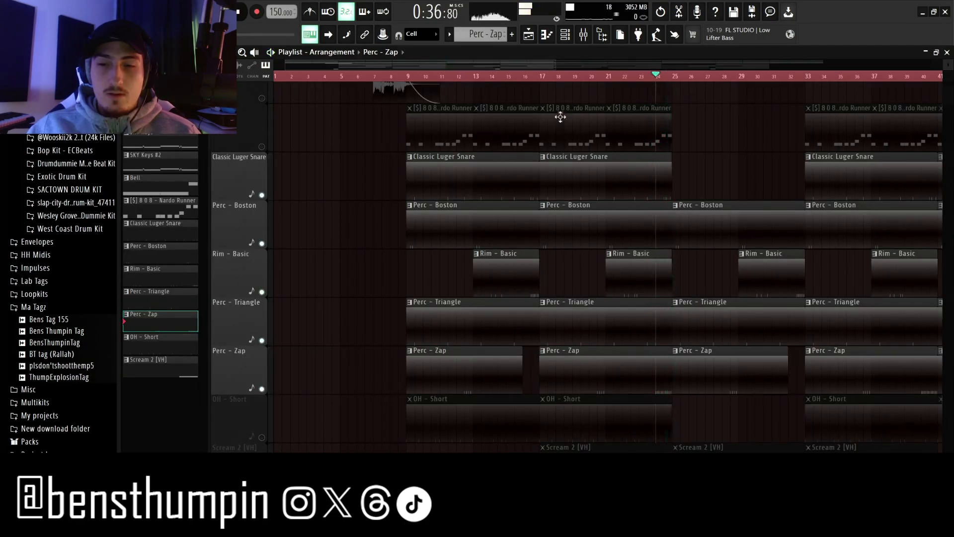
Step: Inspect the Fruity Reeverb 2 effect on the Perc - Zap mixer track and close its window
{"action": "left_click", "coordinate": [564, 36]}
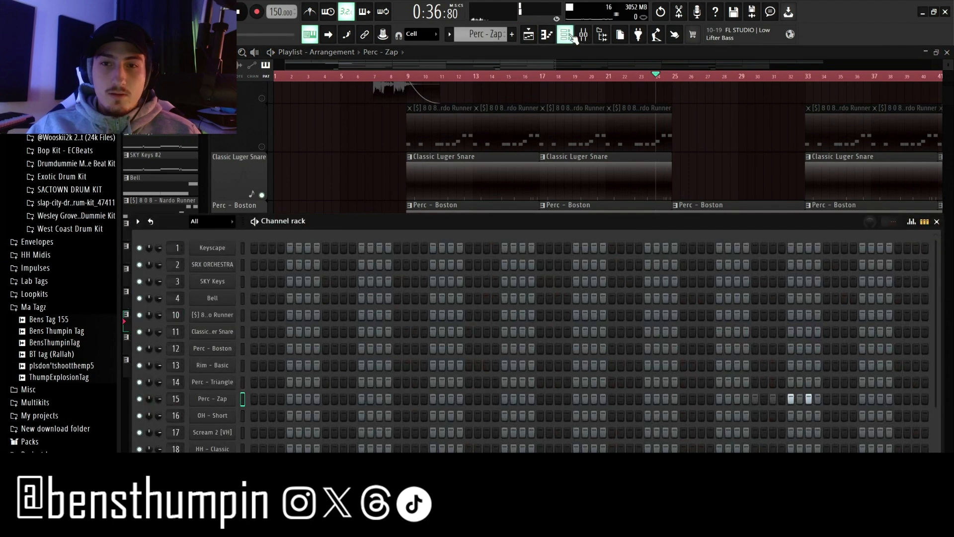
{"action": "left_click", "coordinate": [582, 36]}
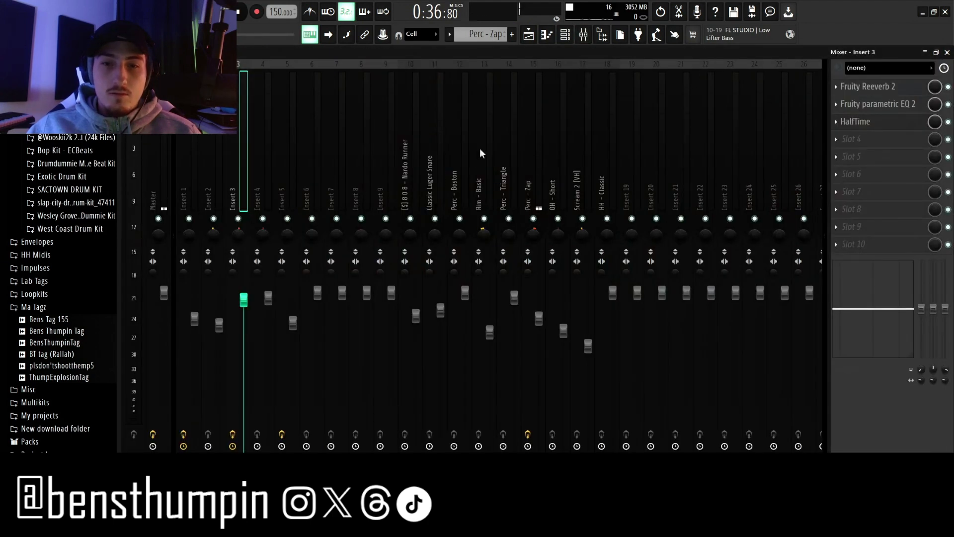
{"action": "left_click", "coordinate": [532, 158]}
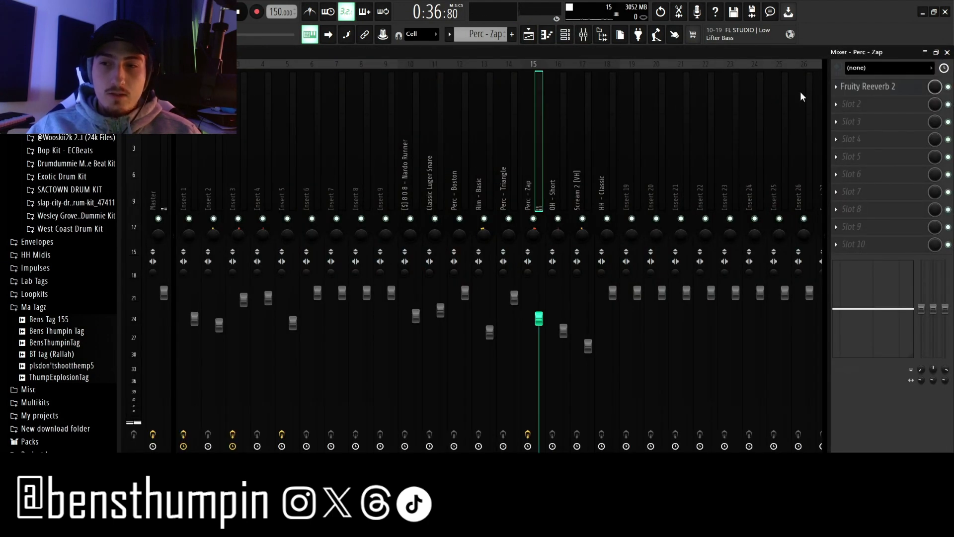
{"action": "left_click", "coordinate": [879, 89]}
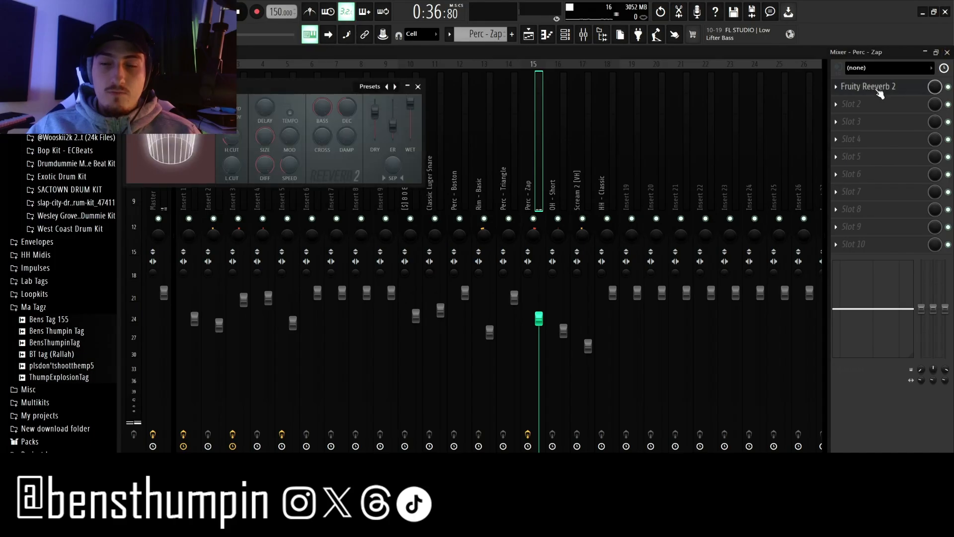
{"action": "left_click", "coordinate": [418, 87]}
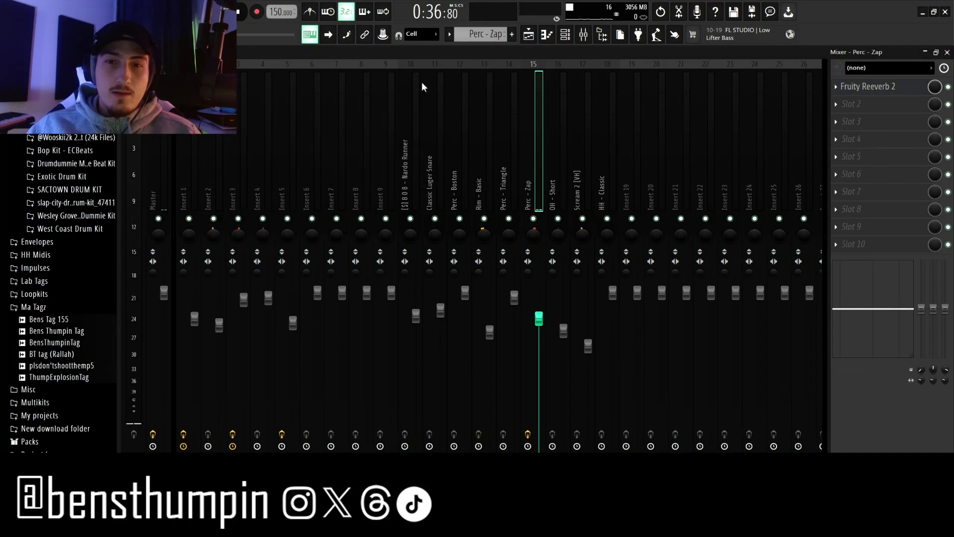
Step: Return to the playlist, open the Rim - Basic pattern in the piano roll and play its second half from bar 5
{"action": "left_click", "coordinate": [530, 32]}
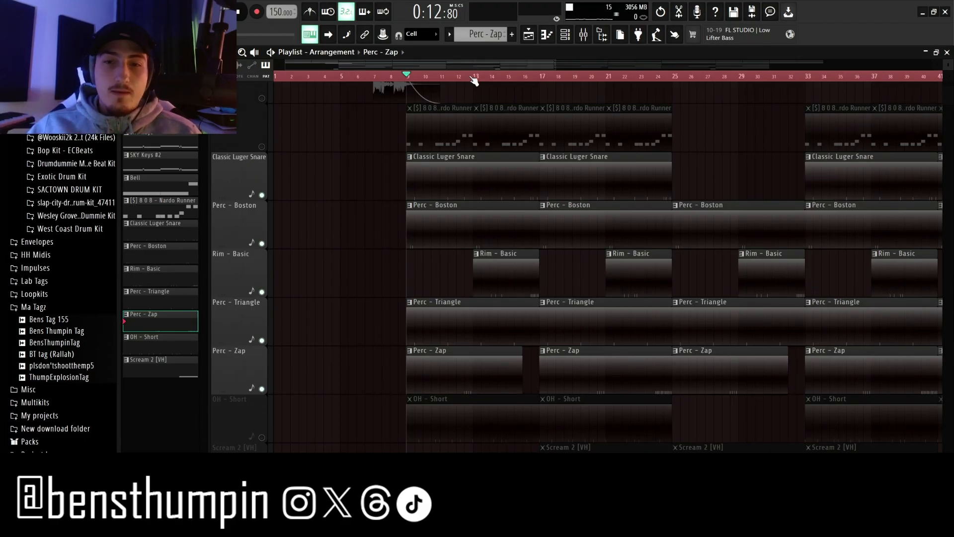
{"action": "double_click", "coordinate": [515, 289]}
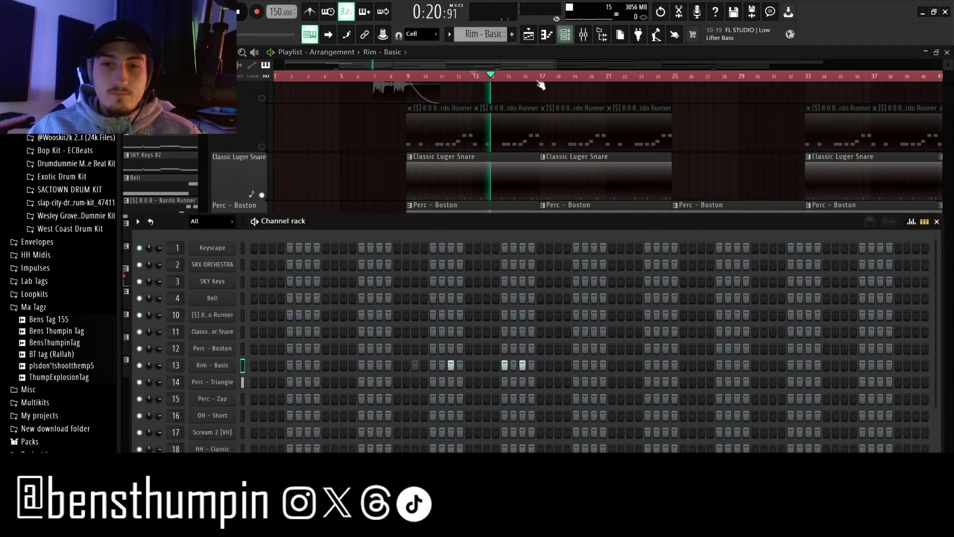
{"action": "left_click", "coordinate": [547, 34]}
{"action": "left_click_drag", "start_coordinate": [506, 65], "coordinate": [260, 105]}
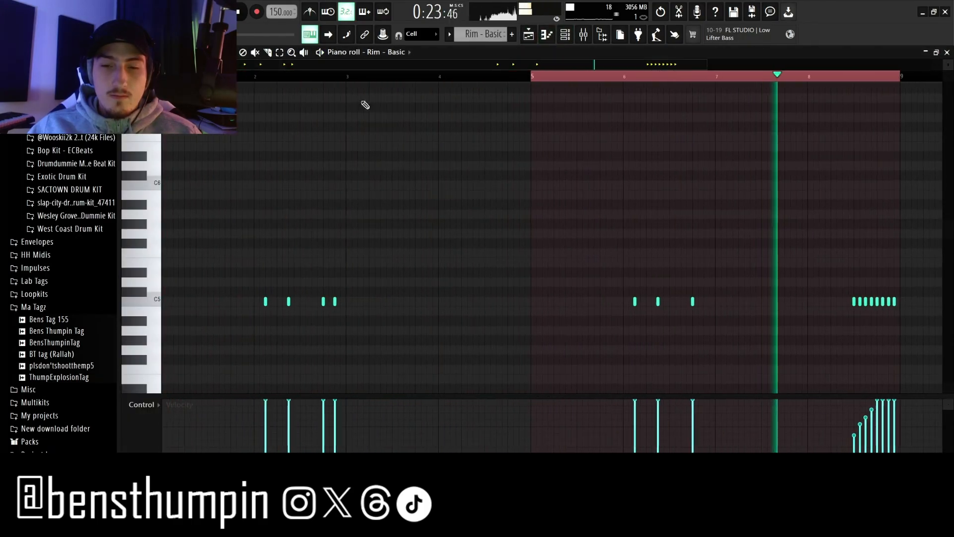
{"action": "left_click_drag", "start_coordinate": [658, 64], "coordinate": [710, 70]}
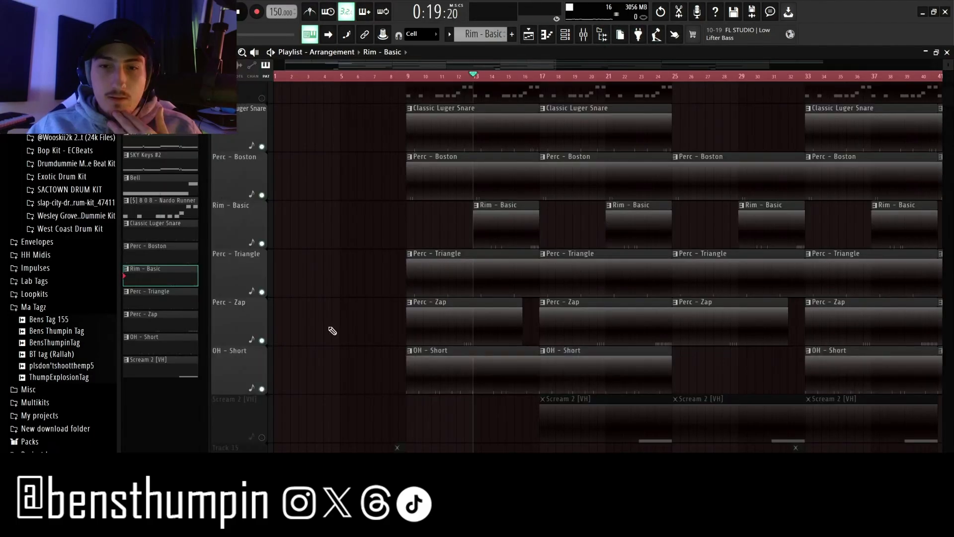
Step: Play the snare, percussion, rim and OH - Short tracks together in the playlist from bar 9
{"action": "scroll", "coordinate": [378, 313], "scroll_direction": "up", "scroll_amount": 1}
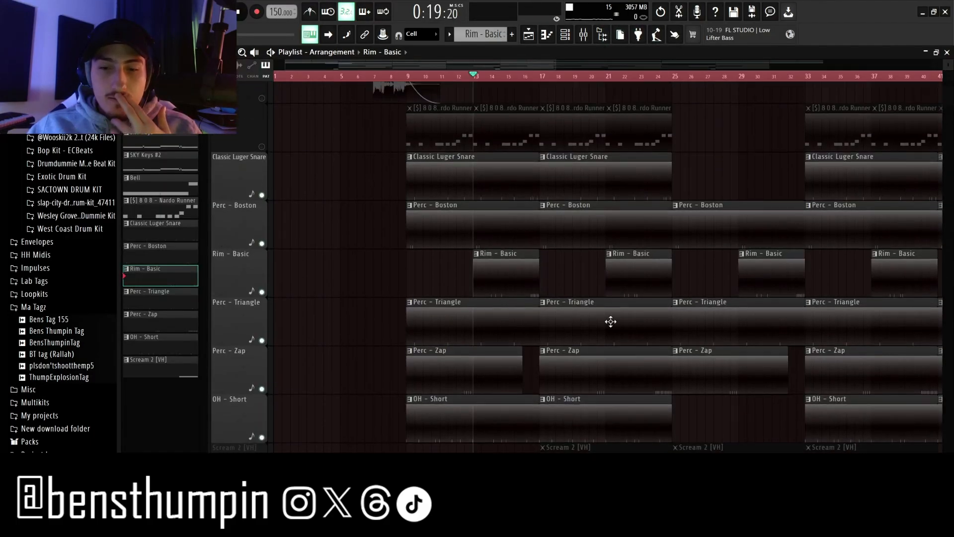
{"action": "left_click", "coordinate": [408, 77]}
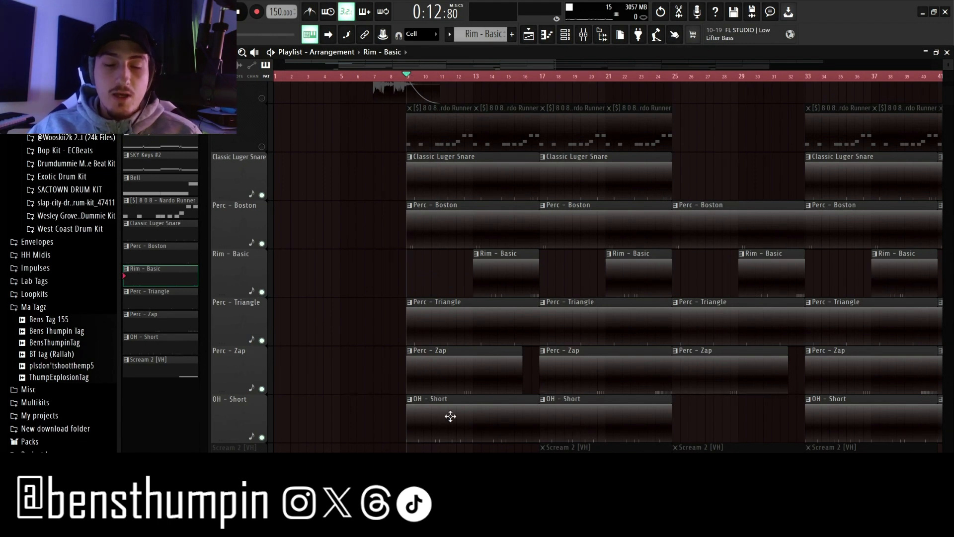
{"action": "key", "text": "space"}
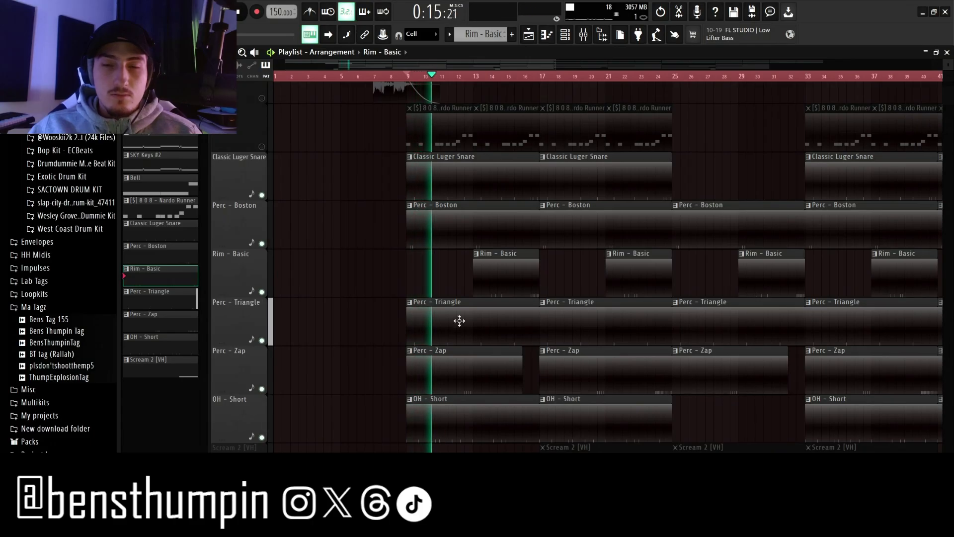
Step: Check the Rim - Basic notes in the piano roll, and play only the 808 and OH - Short tracks from bar 9 in the playlist
{"action": "left_click", "coordinate": [552, 42]}
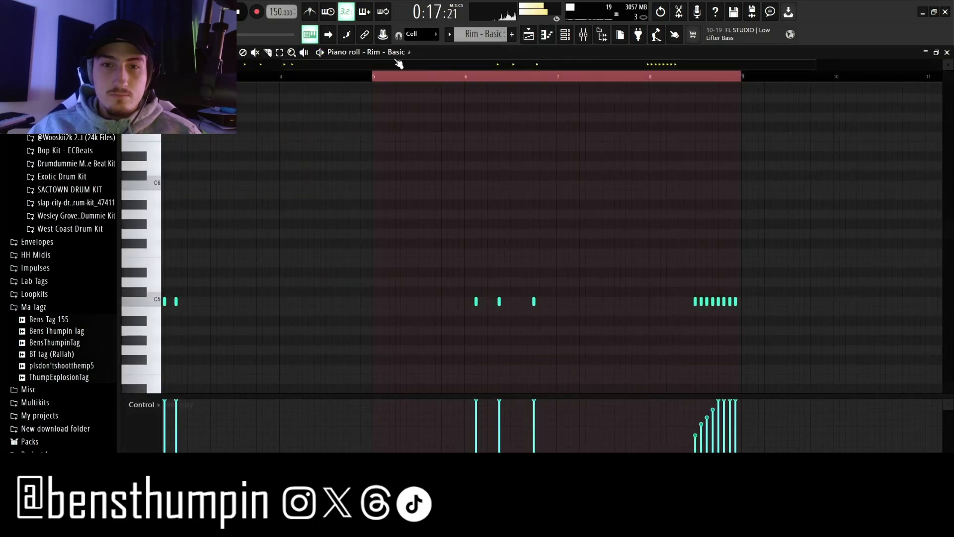
{"action": "left_click", "coordinate": [396, 53]}
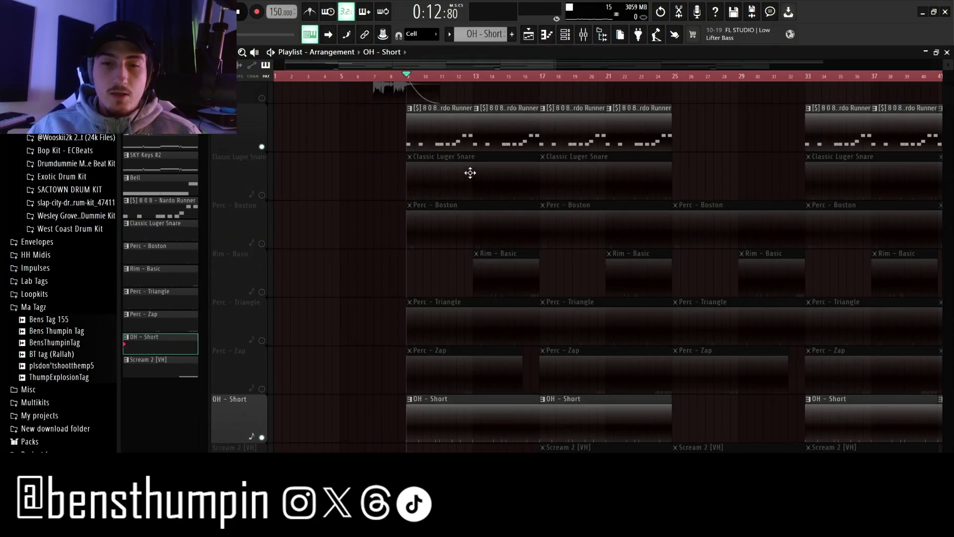
{"action": "key", "text": "space"}
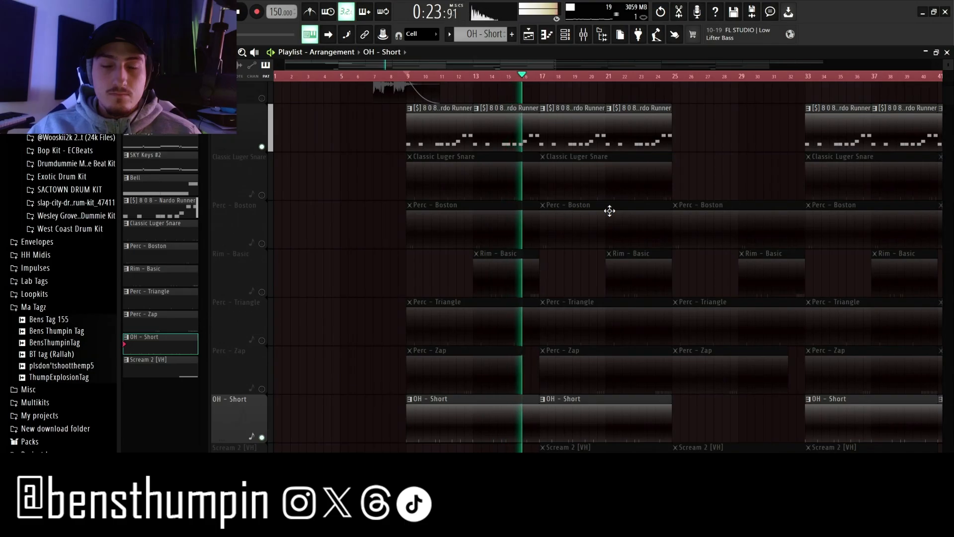
{"action": "key", "text": "space"}
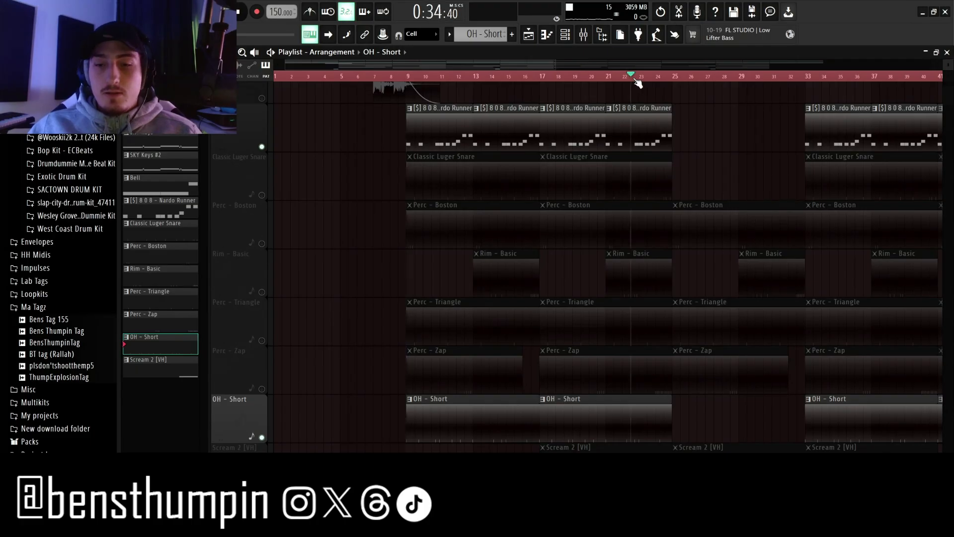
Step: Solo the Scream 2 [VH] track and listen to it around bar 23
{"action": "right_click", "coordinate": [261, 486]}
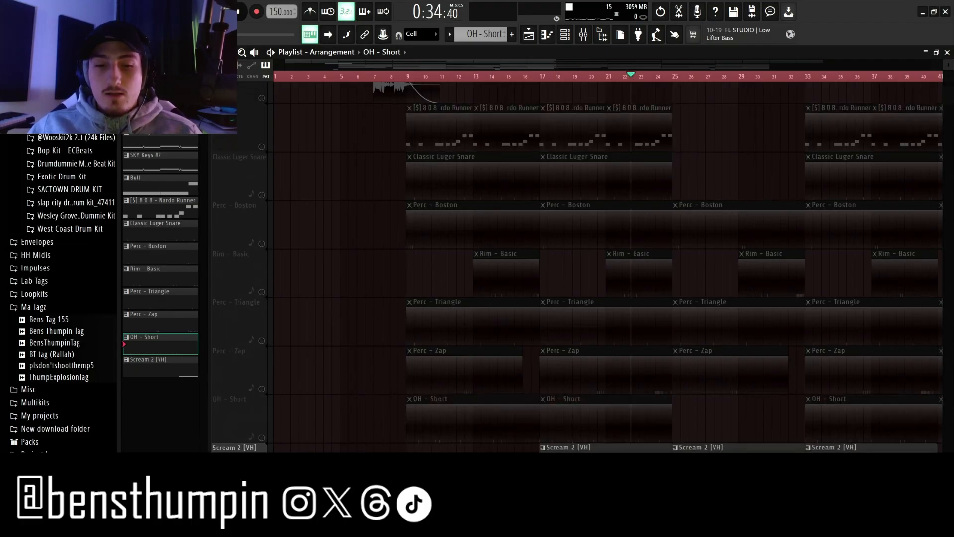
{"action": "key", "text": "space"}
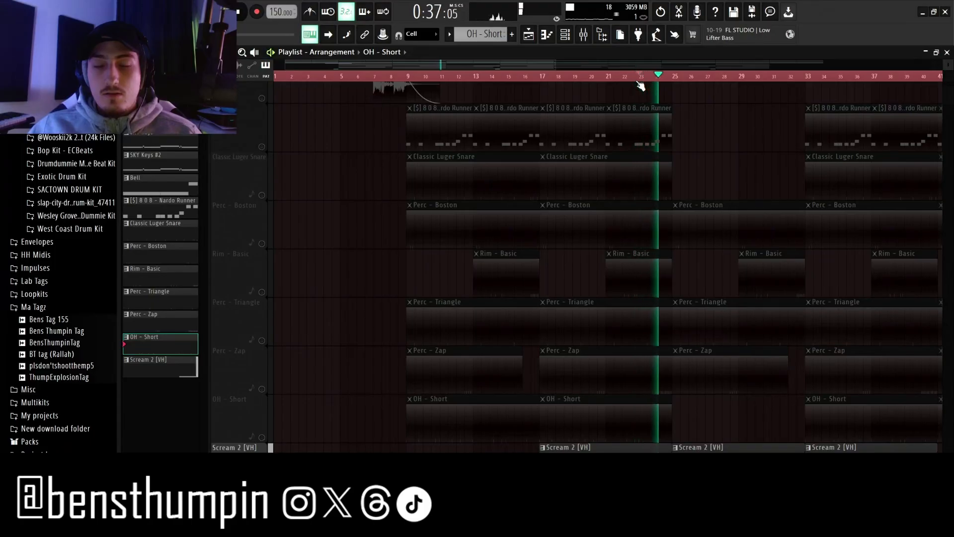
{"action": "left_click", "coordinate": [640, 83]}
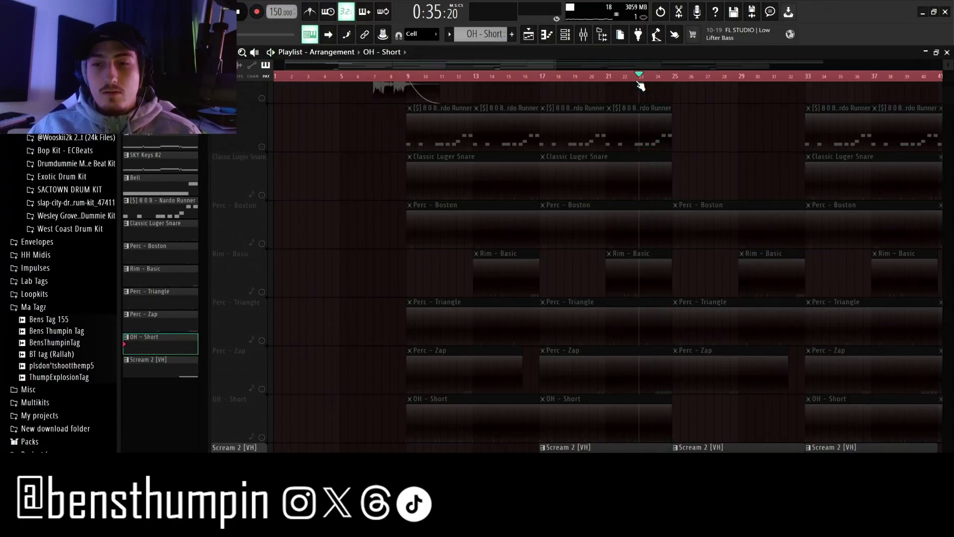
{"action": "scroll", "coordinate": [772, 214], "scroll_direction": "down", "scroll_amount": 2}
{"action": "scroll", "coordinate": [361, 112], "scroll_direction": "up", "scroll_amount": 1}
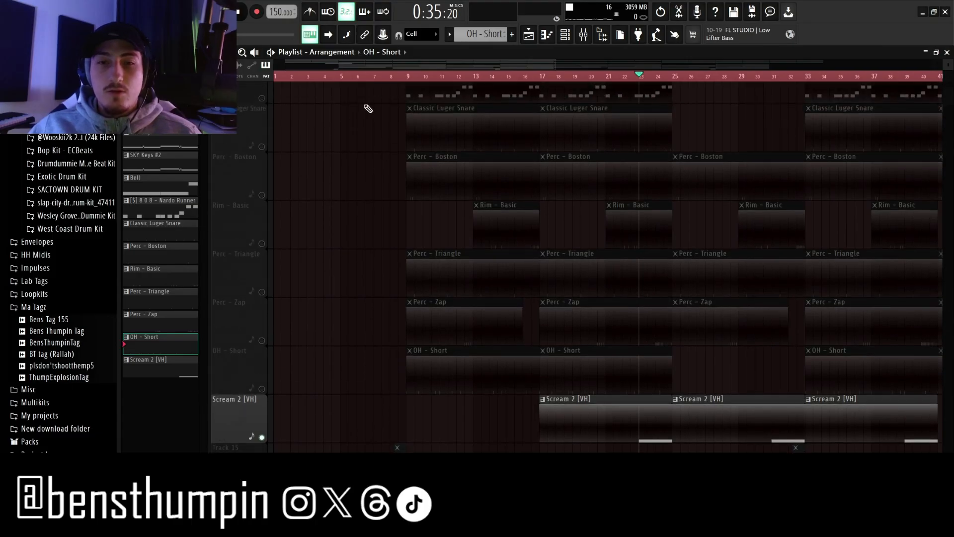
Step: Unsolo the Scream 2 [VH] track and look over the whole arrangement with all tracks enabled
{"action": "left_click", "coordinate": [262, 439], "text": "ctrl"}
{"action": "scroll", "coordinate": [399, 161], "scroll_direction": "up", "scroll_amount": 4}
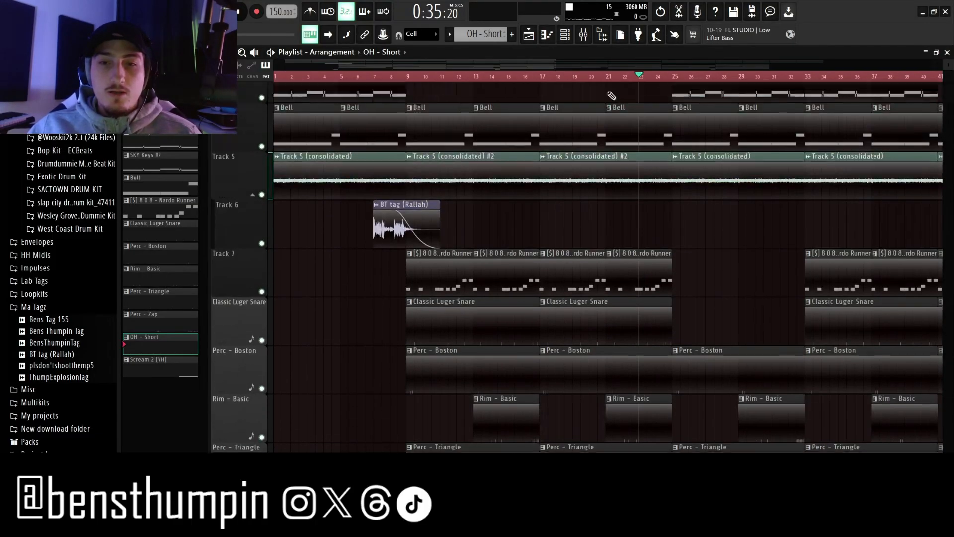
{"action": "scroll", "coordinate": [771, 72], "scroll_direction": "down", "scroll_amount": 5}
{"action": "scroll", "coordinate": [411, 85], "scroll_direction": "up", "scroll_amount": 3}
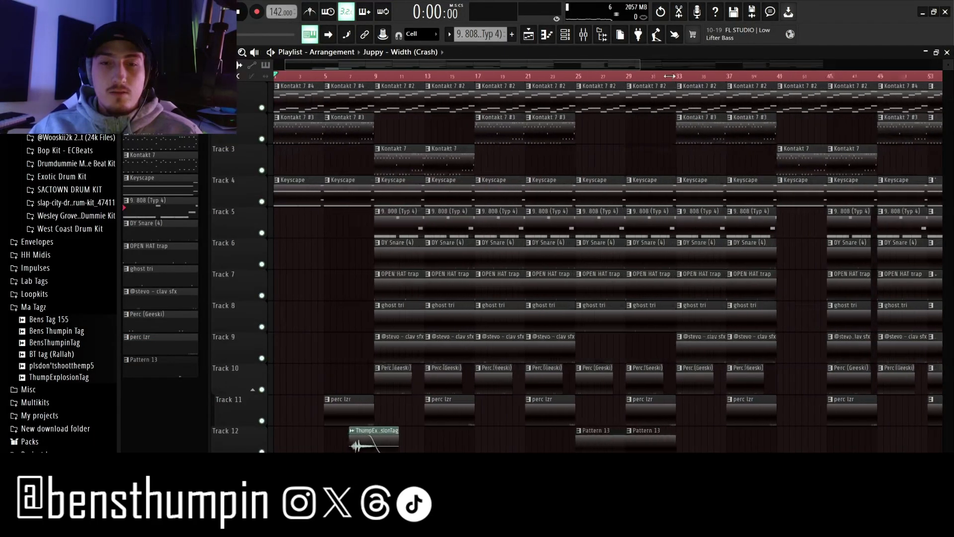
Step: Play the arrangement of the 142 BPM project from the start
{"action": "key", "text": "space"}
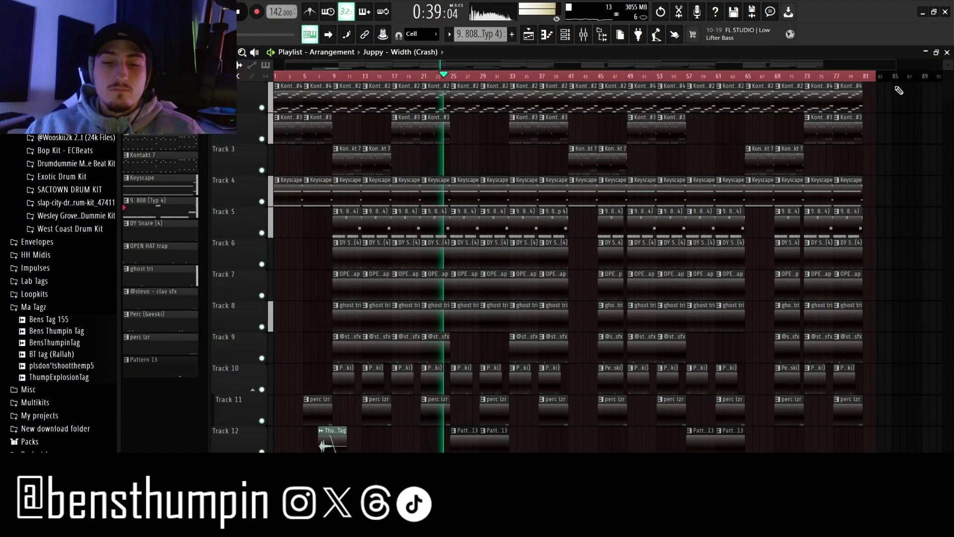
{"action": "key", "text": "space"}
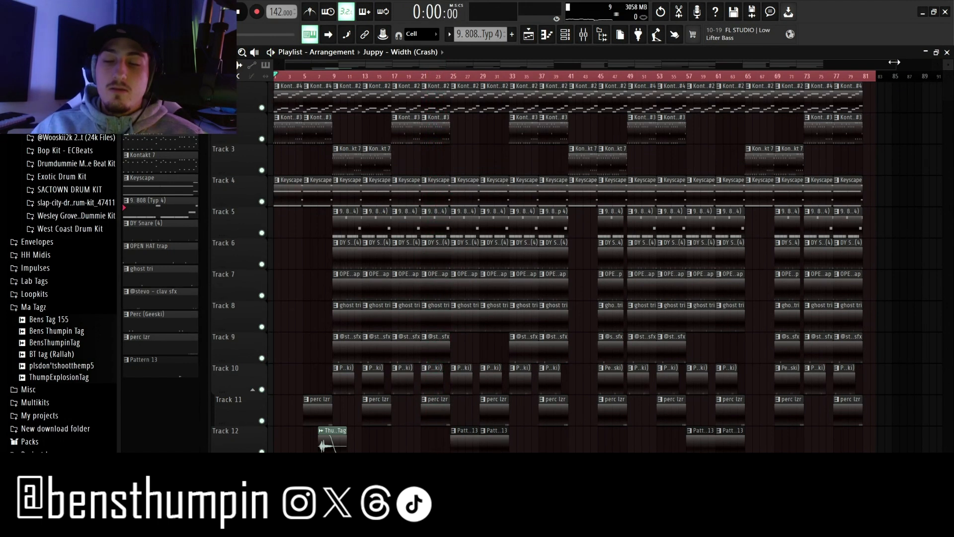
{"action": "left_click_drag", "start_coordinate": [897, 67], "coordinate": [450, 67]}
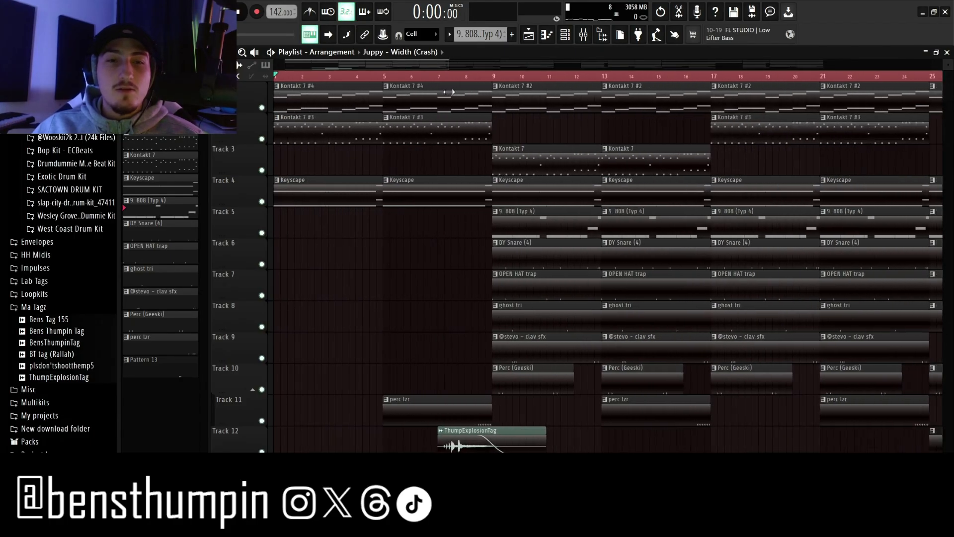
Step: Solo the first playlist track, open its Kontakt 7 #4 pattern in the piano roll and play it
{"action": "right_click", "coordinate": [262, 107]}
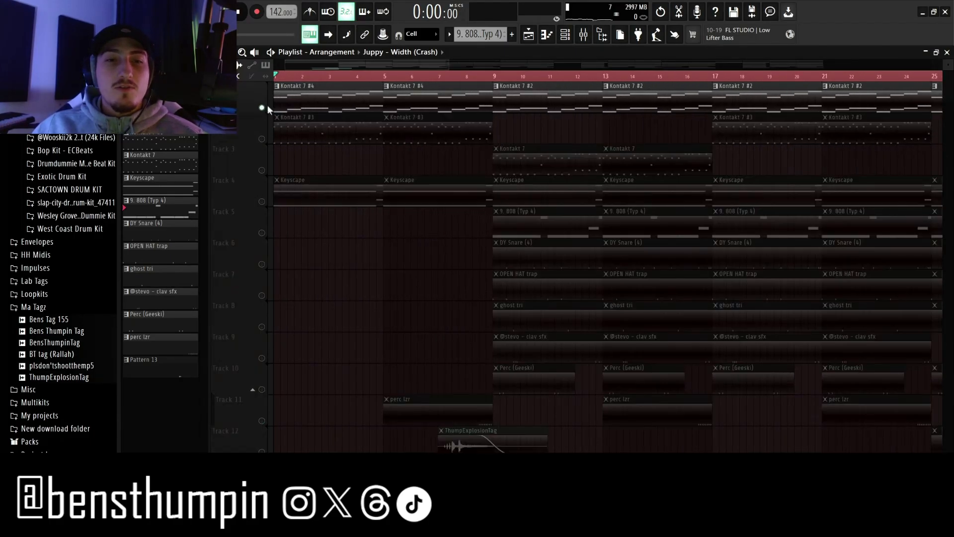
{"action": "double_click", "coordinate": [295, 101]}
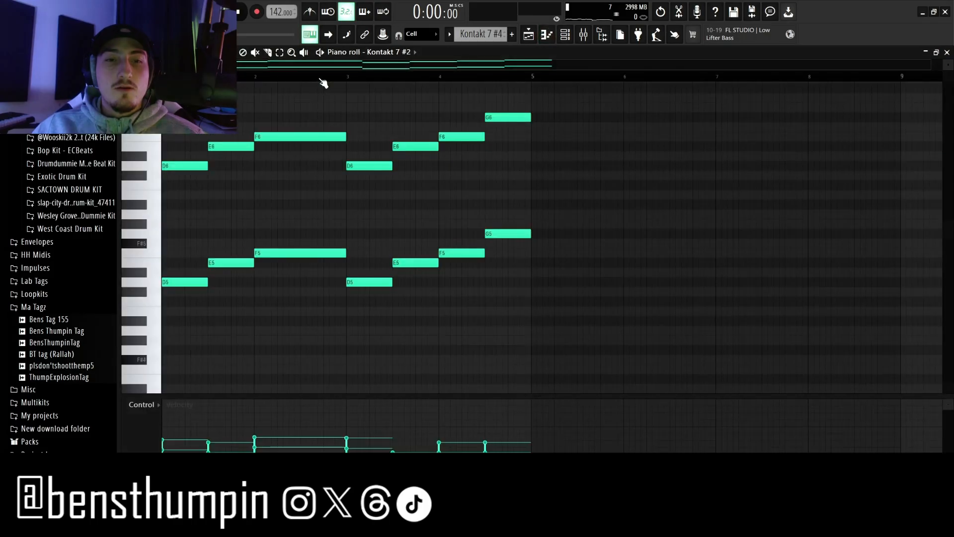
{"action": "key", "text": "space"}
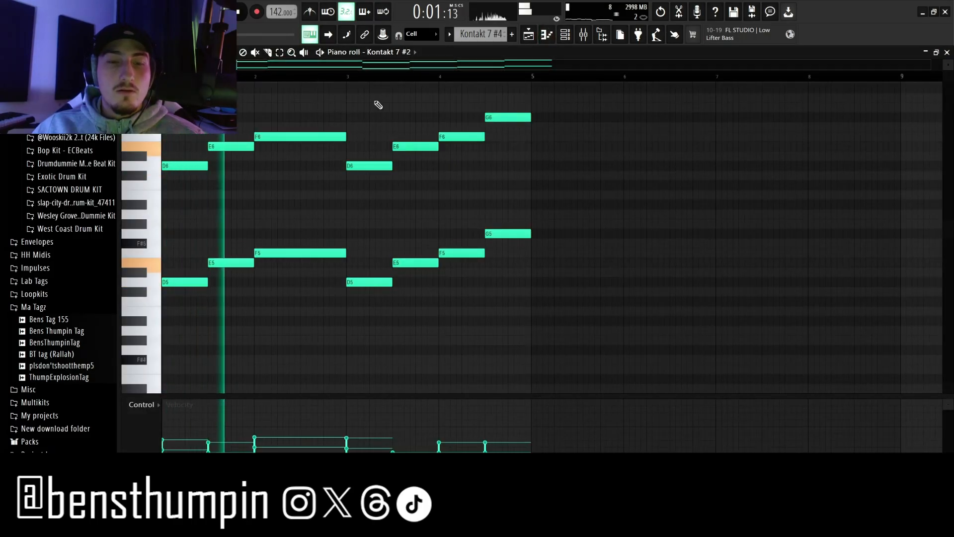
{"action": "key", "text": "space"}
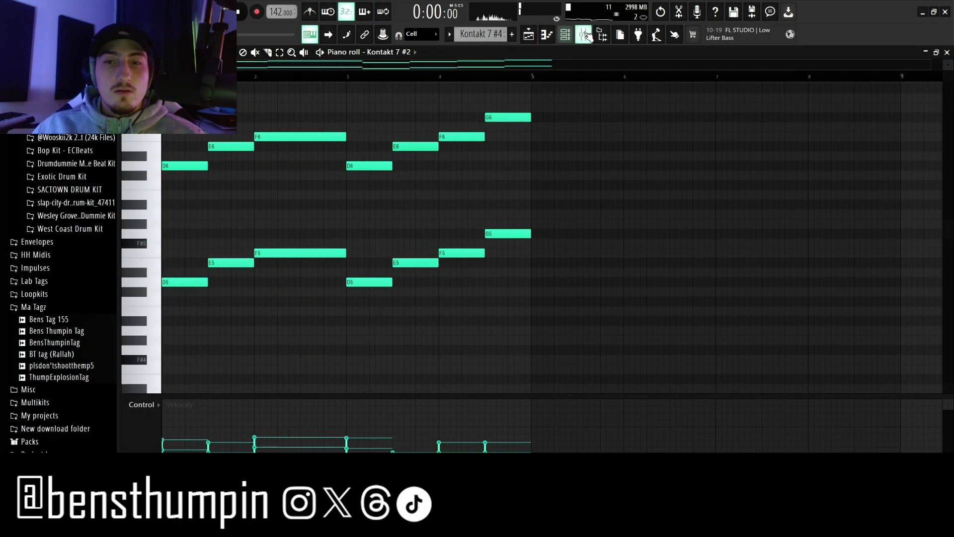
Step: Bypass HalfTime on the Kontakt 7 #2 mixer track and play the melody in the piano roll without the effect
{"action": "left_click", "coordinate": [583, 35]}
{"action": "left_click", "coordinate": [193, 147]}
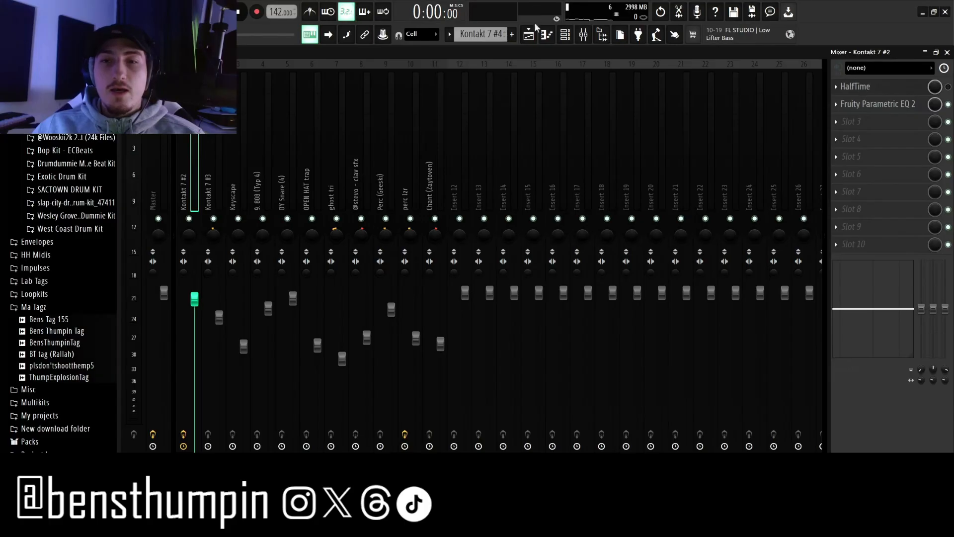
{"action": "left_click", "coordinate": [547, 34]}
{"action": "key", "text": "space"}
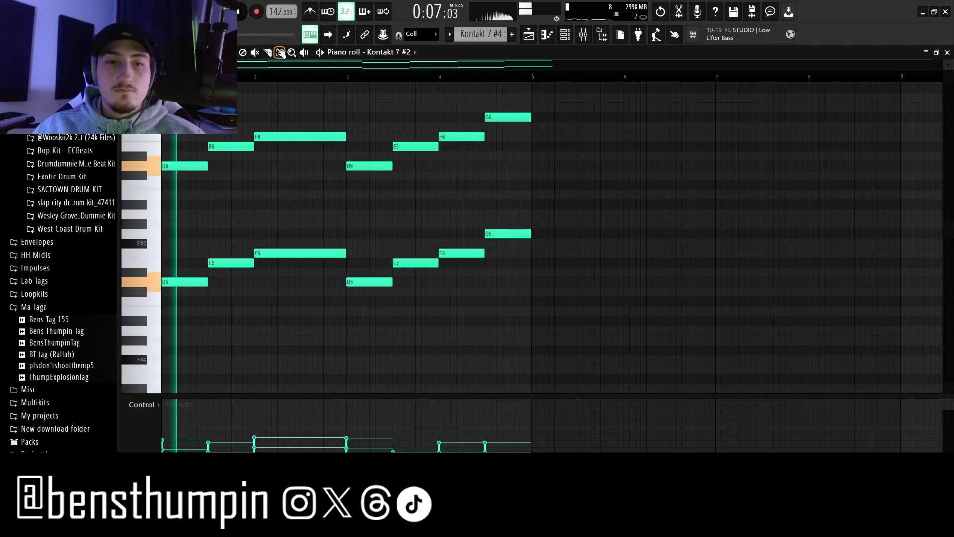
{"action": "left_click_drag", "start_coordinate": [425, 123], "coordinate": [408, 289]}
{"action": "scroll", "coordinate": [408, 288], "scroll_direction": "up", "scroll_amount": 2}
{"action": "left_click", "coordinate": [410, 286]}
{"action": "scroll", "coordinate": [412, 286], "scroll_direction": "down", "scroll_amount": 2}
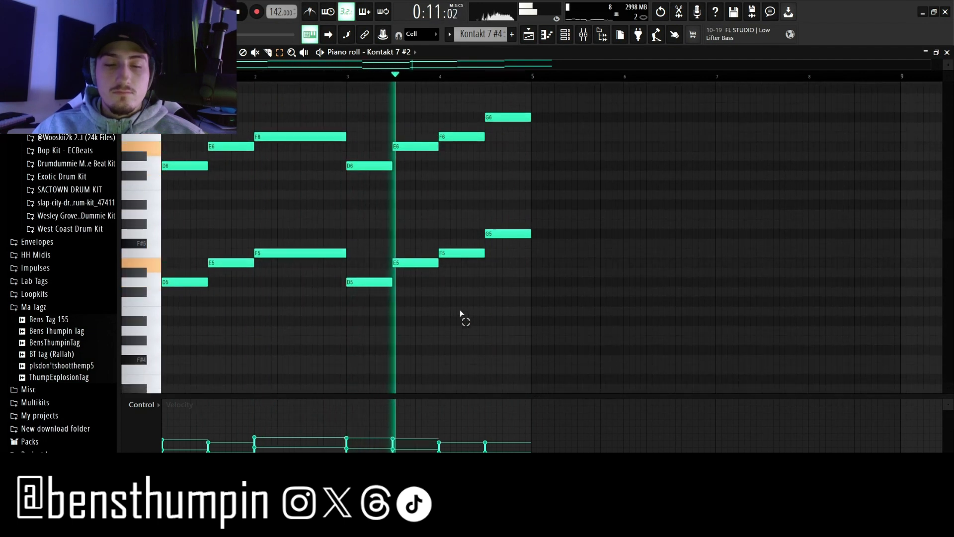
{"action": "key", "text": "space"}
Step: Re-enable HalfTime on the Kontakt 7 #2 mixer track and play the melody with the effect
{"action": "left_click", "coordinate": [583, 35]}
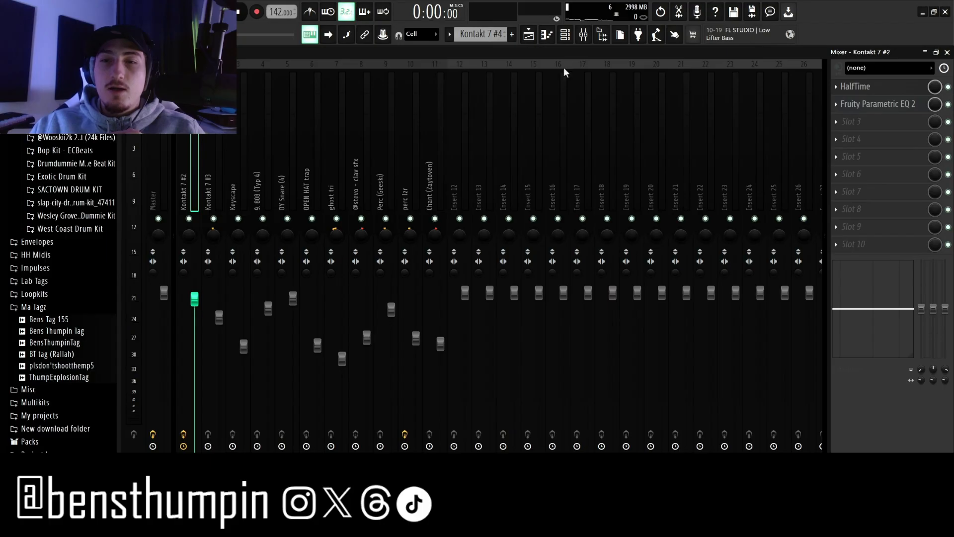
{"action": "left_click", "coordinate": [546, 35]}
{"action": "key", "text": "space"}
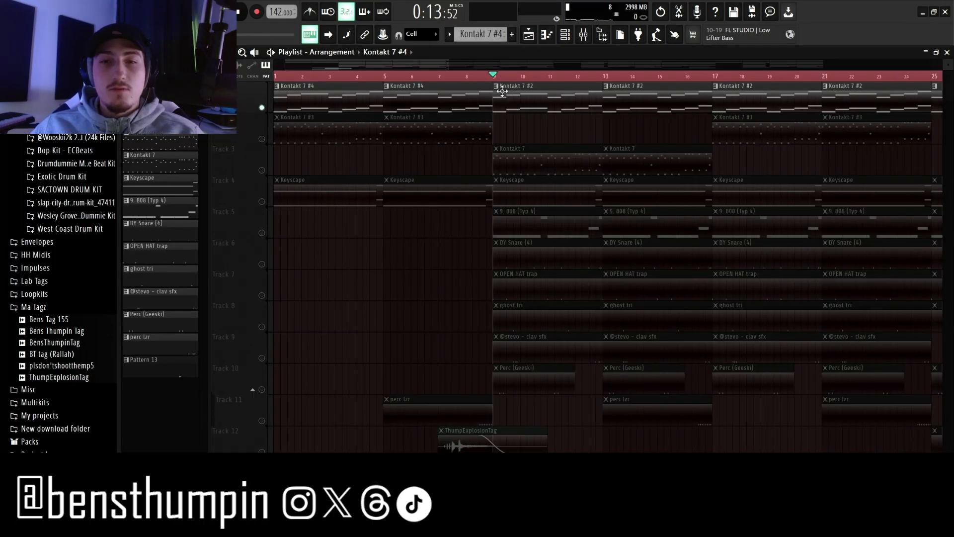
Step: Open the Kontakt 7 #2 pattern at bar 9 in the piano roll and examine its notes
{"action": "double_click", "coordinate": [503, 93]}
{"action": "scroll", "coordinate": [459, 162], "scroll_direction": "down", "scroll_amount": 2}
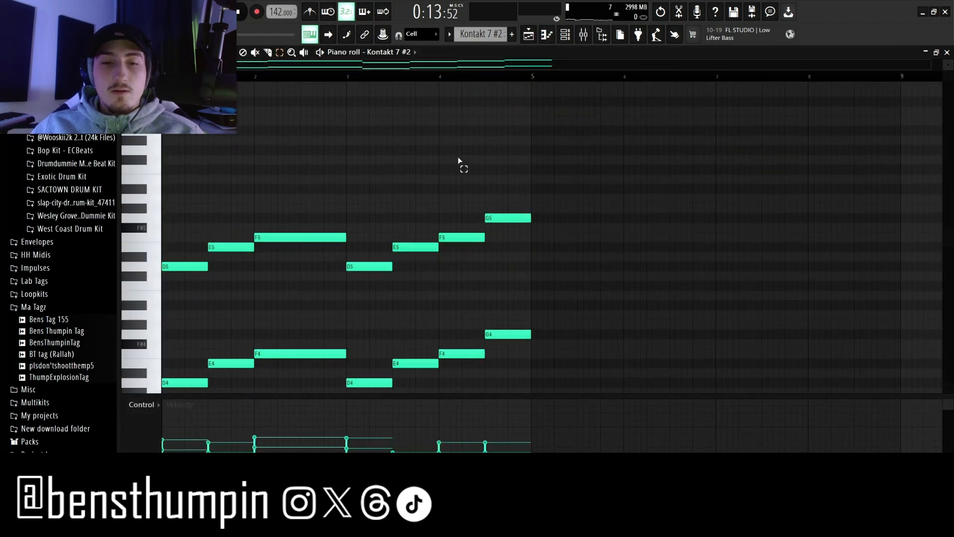
{"action": "scroll", "coordinate": [459, 158], "scroll_direction": "down", "scroll_amount": 1}
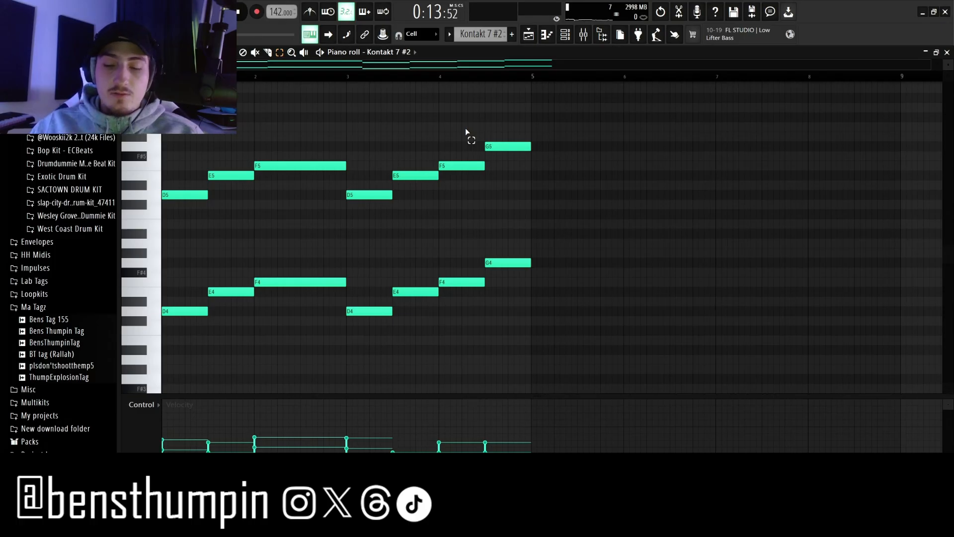
Step: Try the Kontakt 7 #2 notes one octave higher and shift them back down an octave
{"action": "scroll", "coordinate": [467, 131], "scroll_direction": "up", "scroll_amount": 2}
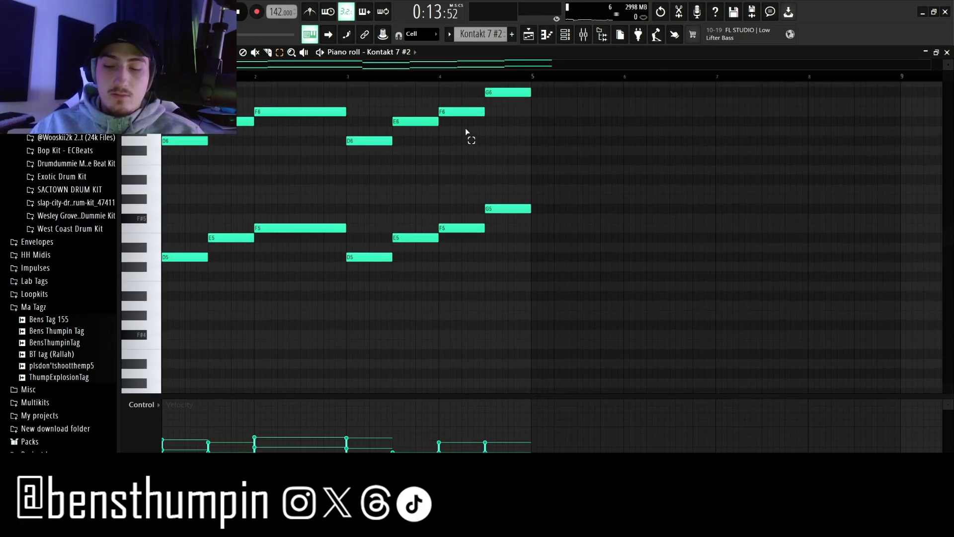
{"action": "scroll", "coordinate": [467, 131], "scroll_direction": "up", "scroll_amount": 1}
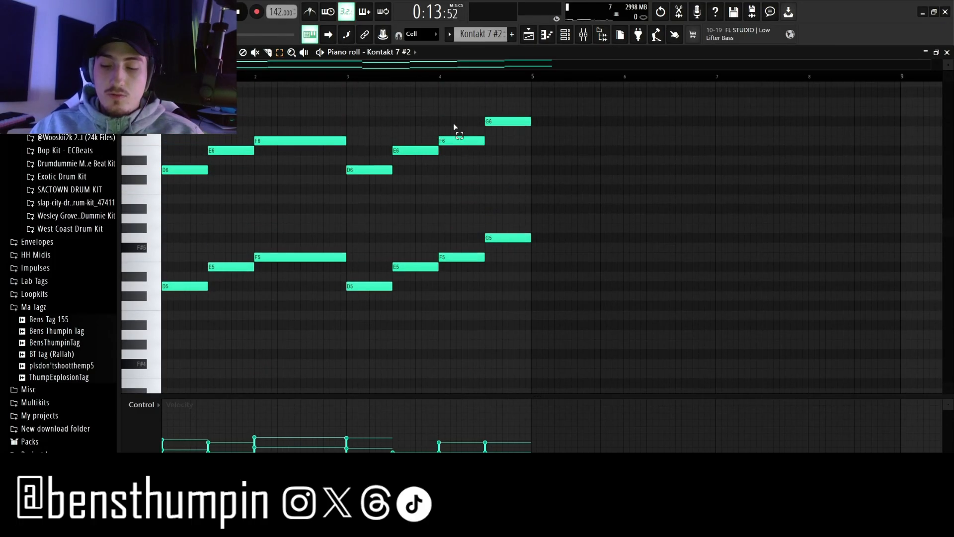
{"action": "scroll", "coordinate": [454, 127], "scroll_direction": "down", "scroll_amount": 1}
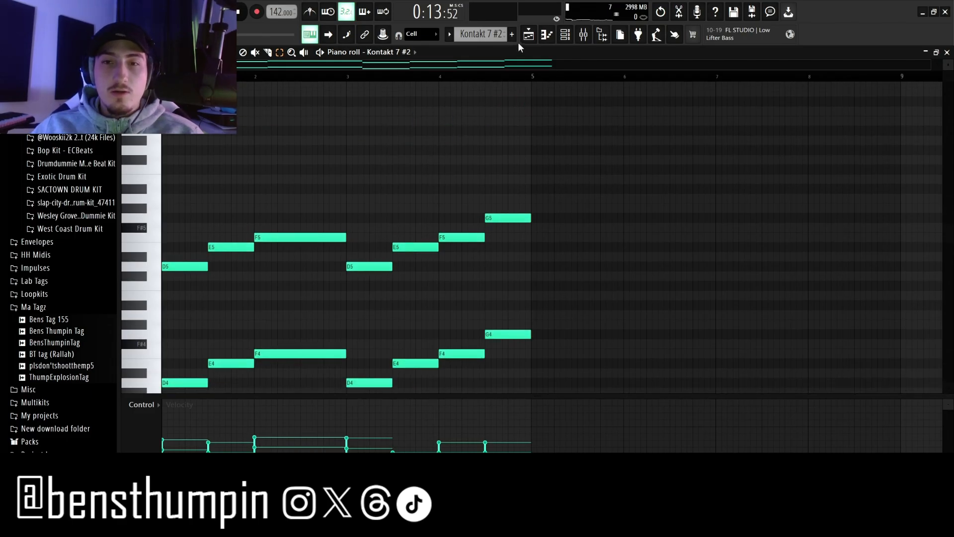
Step: Return to the playlist, solo the second track and open its Kontakt 7 #3 pattern in the piano roll
{"action": "left_click", "coordinate": [529, 34]}
{"action": "key", "text": "space"}
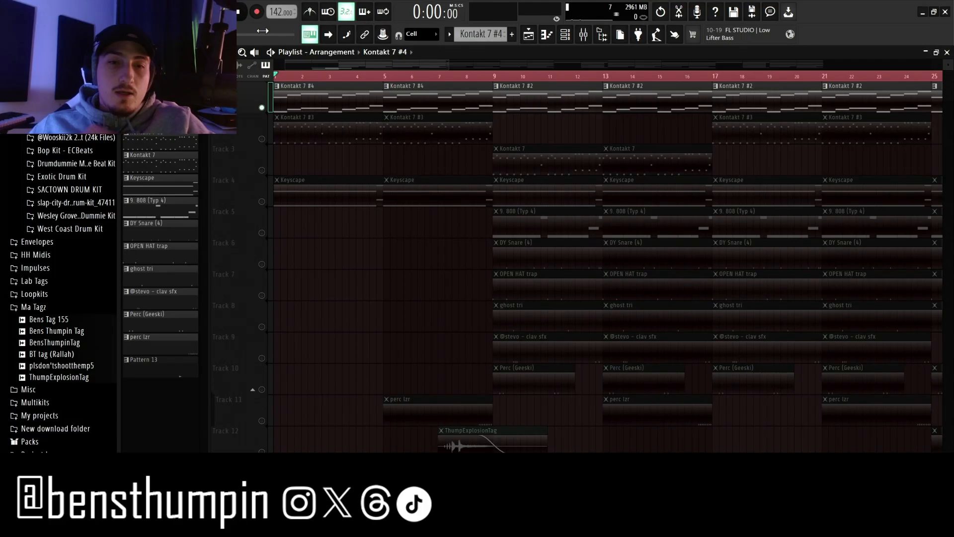
{"action": "left_click", "coordinate": [263, 140]}
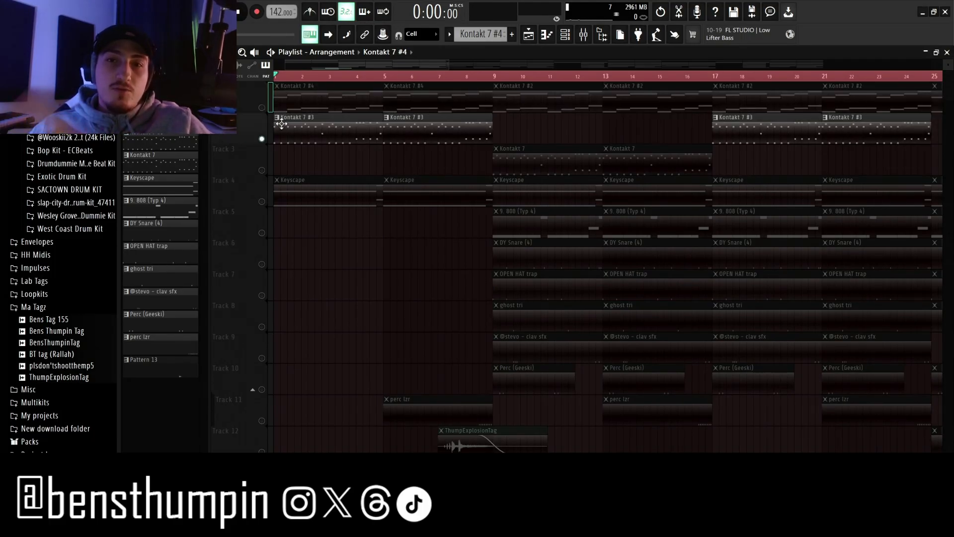
{"action": "double_click", "coordinate": [281, 124]}
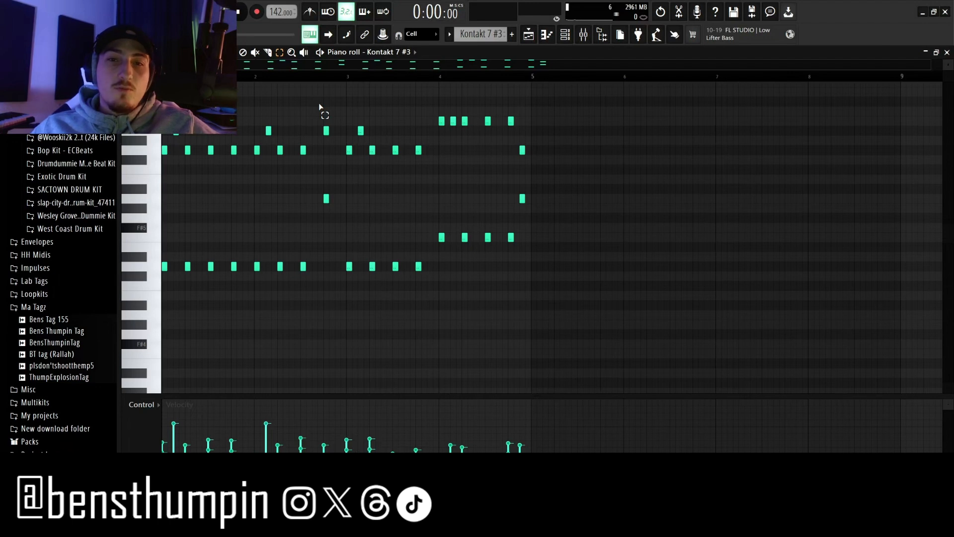
Step: Play the Kontakt 7 #3 pattern and examine its short repeated notes across the four bars
{"action": "left_click_drag", "start_coordinate": [939, 73], "coordinate": [529, 144]}
{"action": "key", "text": "space"}
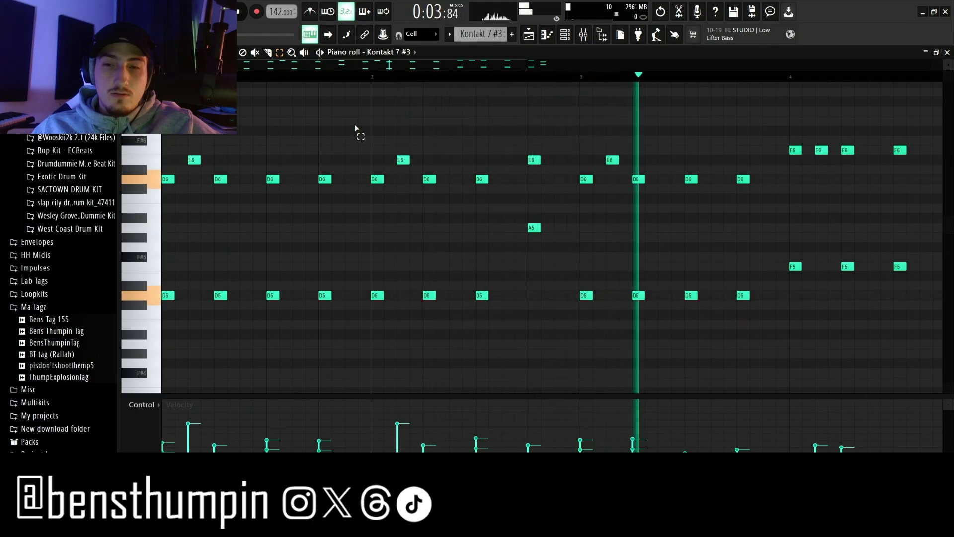
{"action": "left_click_drag", "start_coordinate": [526, 64], "coordinate": [890, 65]}
{"action": "key", "text": "space"}
{"action": "scroll", "coordinate": [468, 96], "scroll_direction": "up", "scroll_amount": 2}
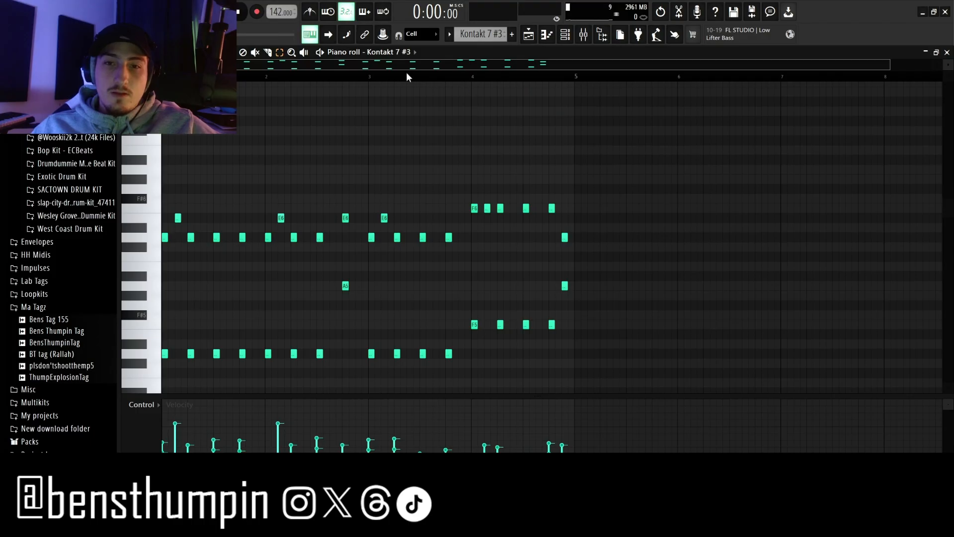
{"action": "scroll", "coordinate": [420, 134], "scroll_direction": "down", "scroll_amount": 1}
{"action": "left_click_drag", "start_coordinate": [890, 68], "coordinate": [454, 106]}
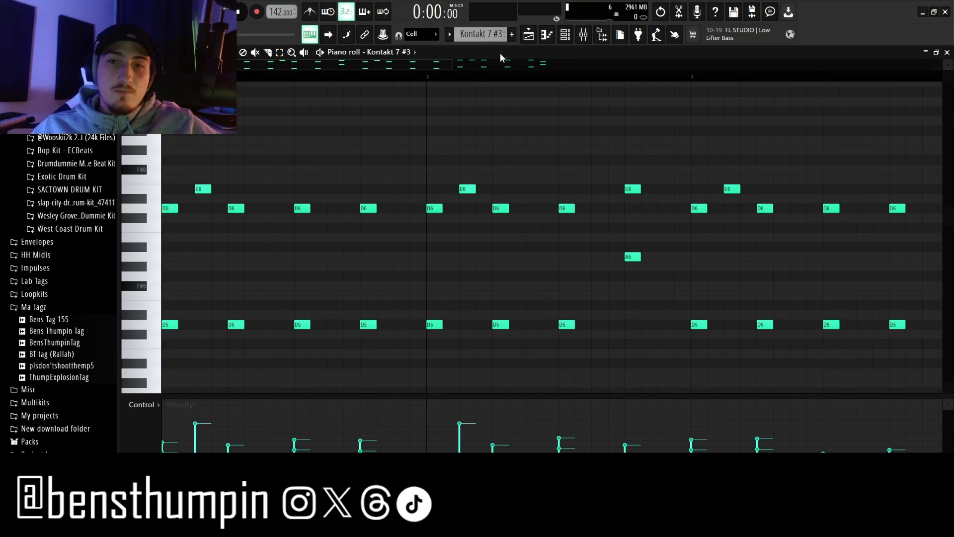
Step: Open the first track's Kontakt 7 #4 pattern in the piano roll and select the two long F notes in bar 2
{"action": "left_click", "coordinate": [527, 35]}
{"action": "double_click", "coordinate": [301, 97]}
{"action": "left_click_drag", "start_coordinate": [304, 64], "coordinate": [234, 66]}
{"action": "right_click", "coordinate": [482, 123], "text": "ctrl"}
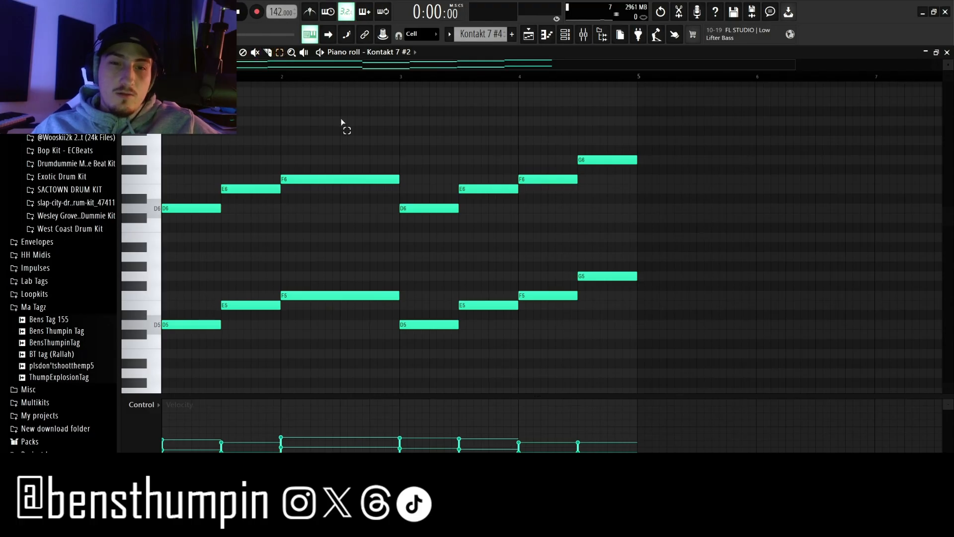
{"action": "left_click_drag", "start_coordinate": [352, 121], "coordinate": [346, 340]}
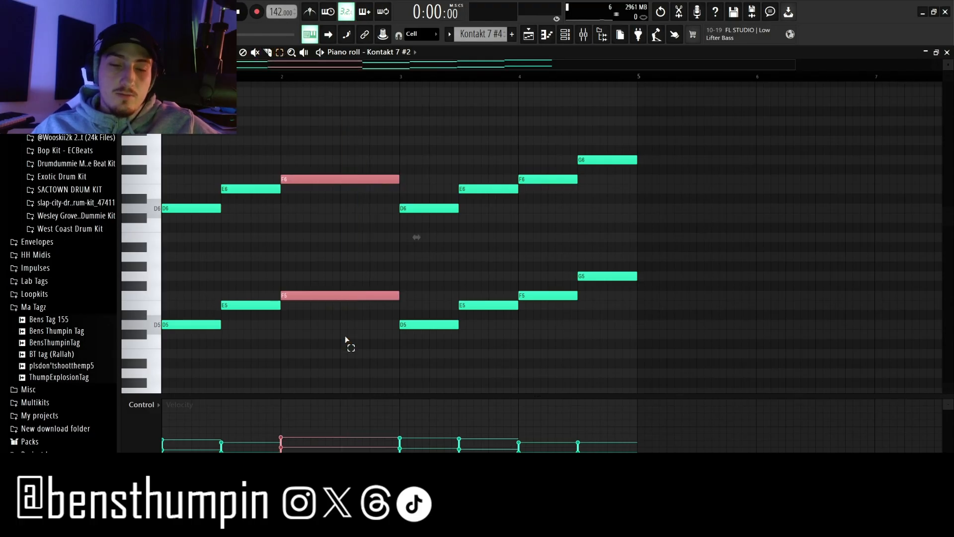
Step: Try the two long F notes in bar 2 one semitone lower and shift them back up
{"action": "key", "text": "Down"}
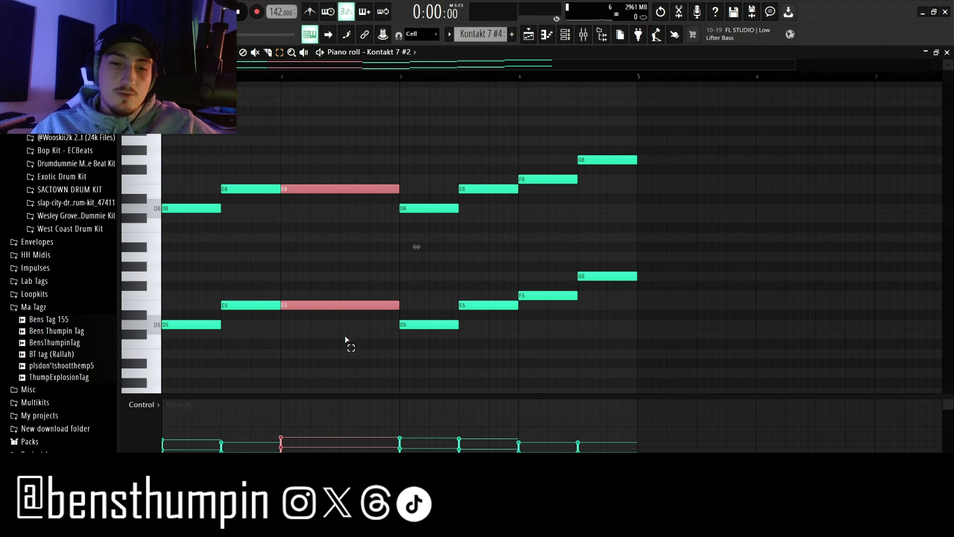
{"action": "key", "text": "Up"}
{"action": "left_click", "coordinate": [346, 339]}
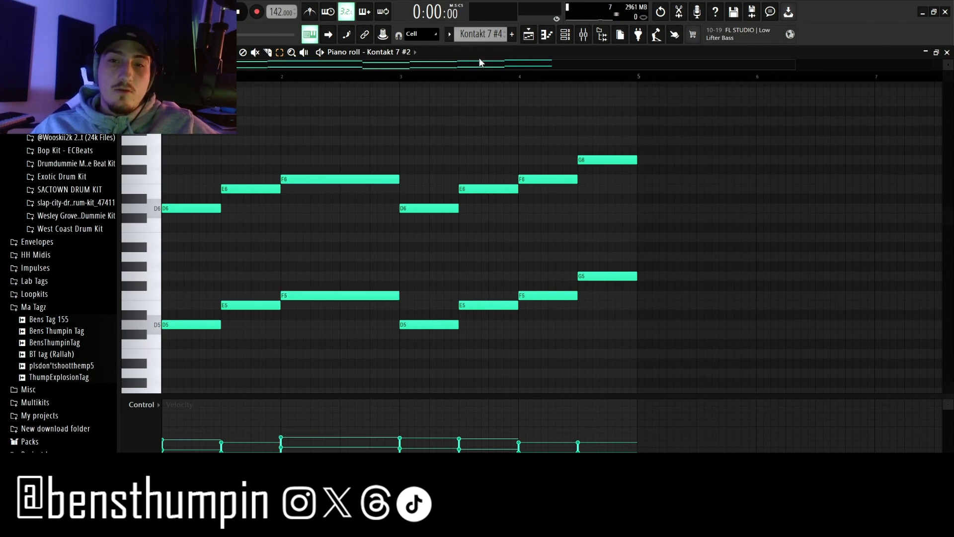
Step: Return to the playlist, open the second track's Kontakt 7 #3 pattern in the piano roll and examine its first E6 note
{"action": "left_click", "coordinate": [528, 34]}
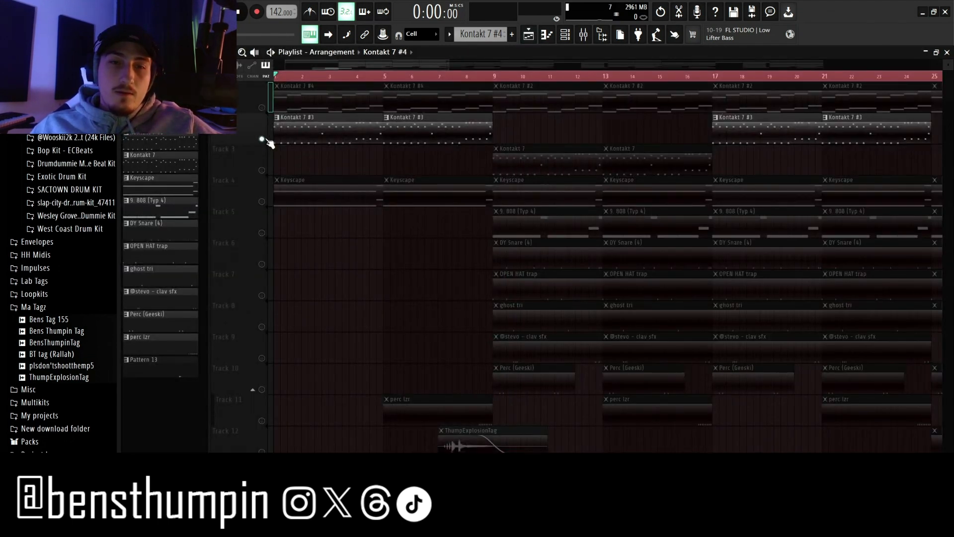
{"action": "double_click", "coordinate": [290, 131]}
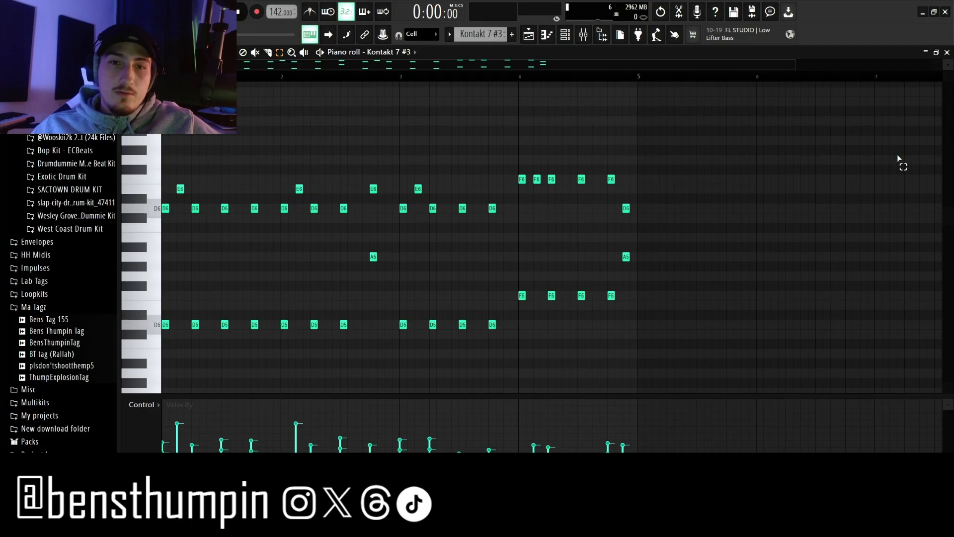
{"action": "left_click_drag", "start_coordinate": [168, 192], "coordinate": [211, 180]}
{"action": "left_click", "coordinate": [211, 179]}
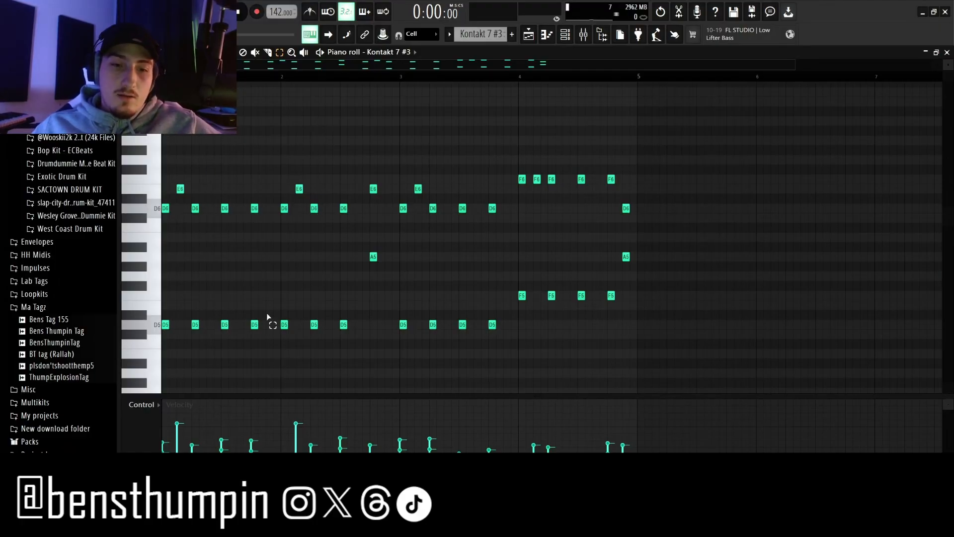
Step: Examine the repeated D5 notes along the lower row and the run of F6 notes in bar 4
{"action": "left_click_drag", "start_coordinate": [632, 339], "coordinate": [44, 285]}
{"action": "left_click_drag", "start_coordinate": [506, 342], "coordinate": [241, 296]}
{"action": "left_click", "coordinate": [468, 291]}
{"action": "left_click_drag", "start_coordinate": [507, 185], "coordinate": [693, 191]}
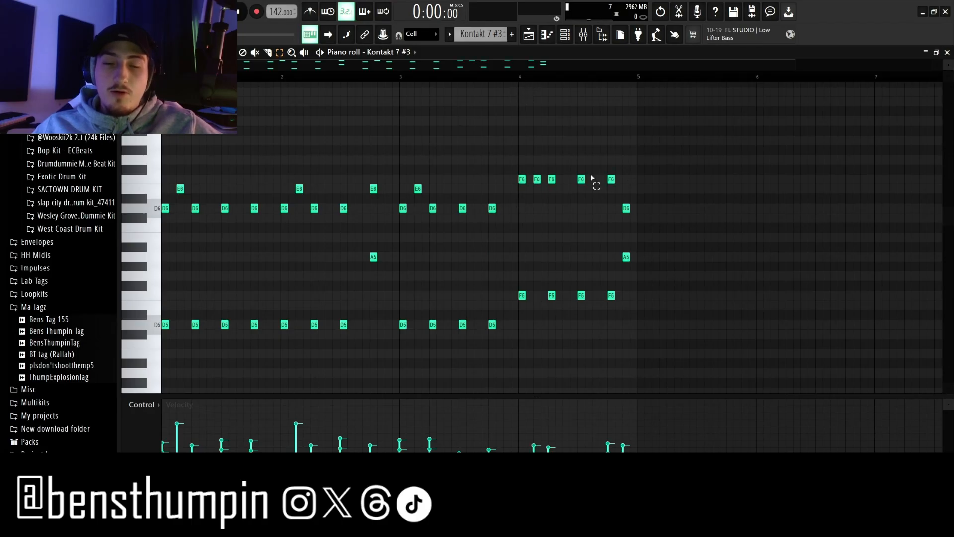
{"action": "left_click_drag", "start_coordinate": [502, 183], "coordinate": [864, 184]}
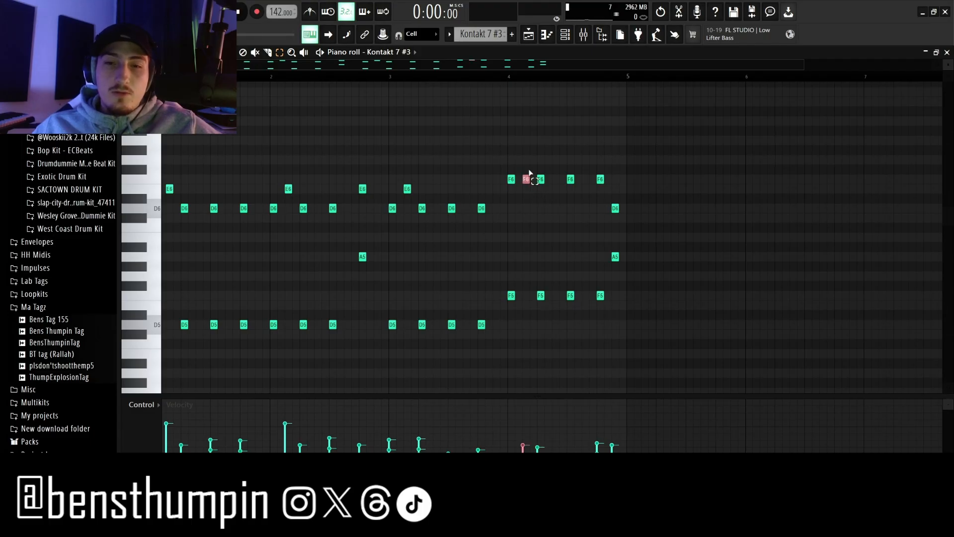
{"action": "left_click_drag", "start_coordinate": [450, 179], "coordinate": [238, 82]}
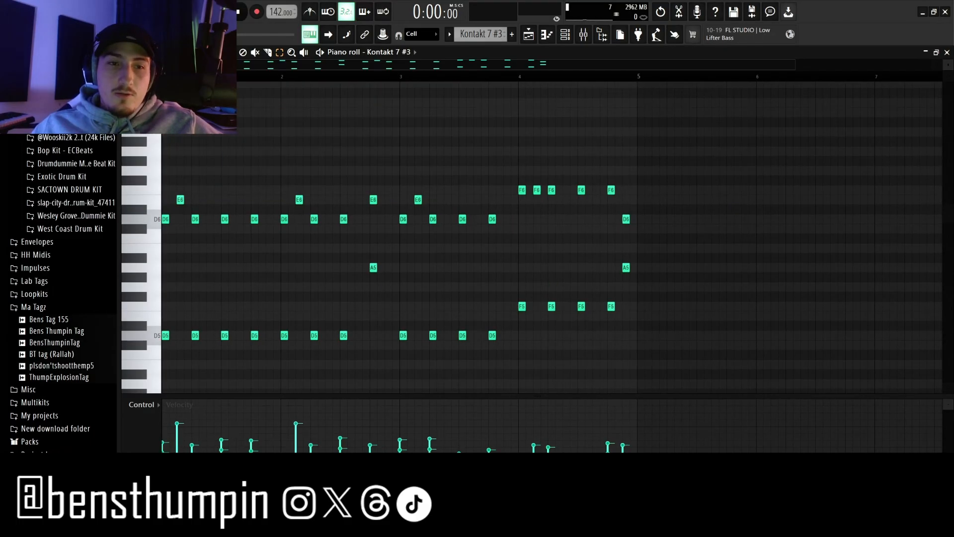
Step: Try playing the Kontakt 7 #3 pattern without the first two E6 notes, then restore them and replay it
{"action": "key", "text": "space"}
{"action": "key", "text": "space"}
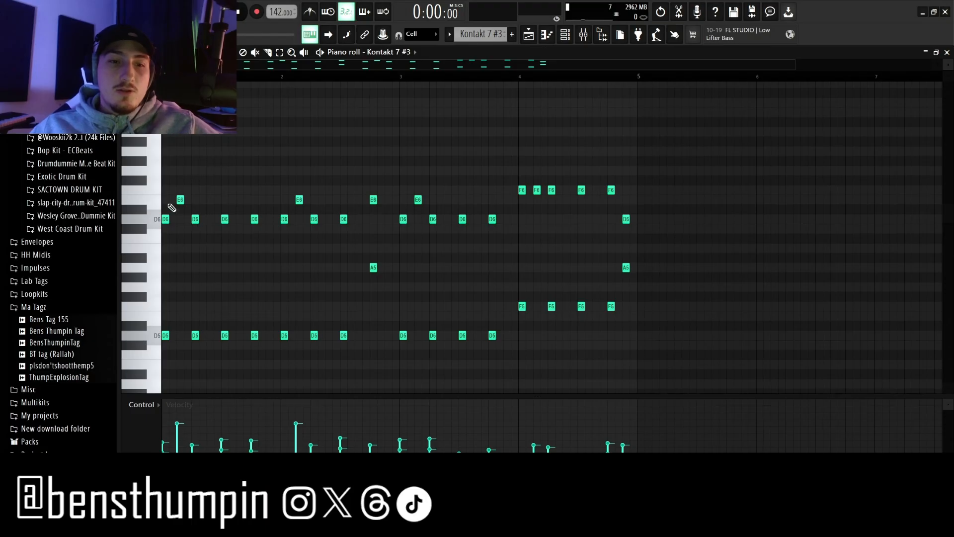
{"action": "key", "text": "space"}
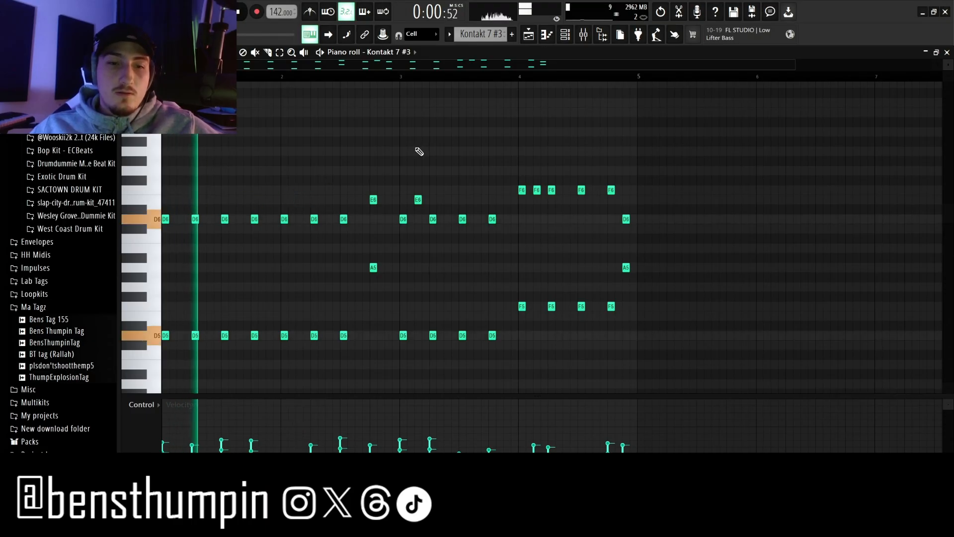
{"action": "key", "text": "space"}
{"action": "key", "text": "ctrl+z"}
{"action": "key", "text": "space"}
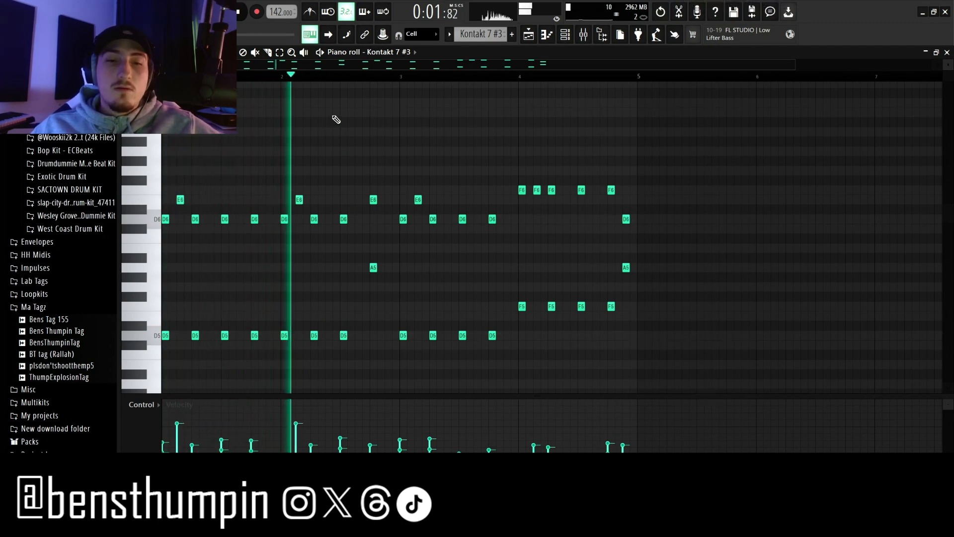
{"action": "key", "text": "space"}
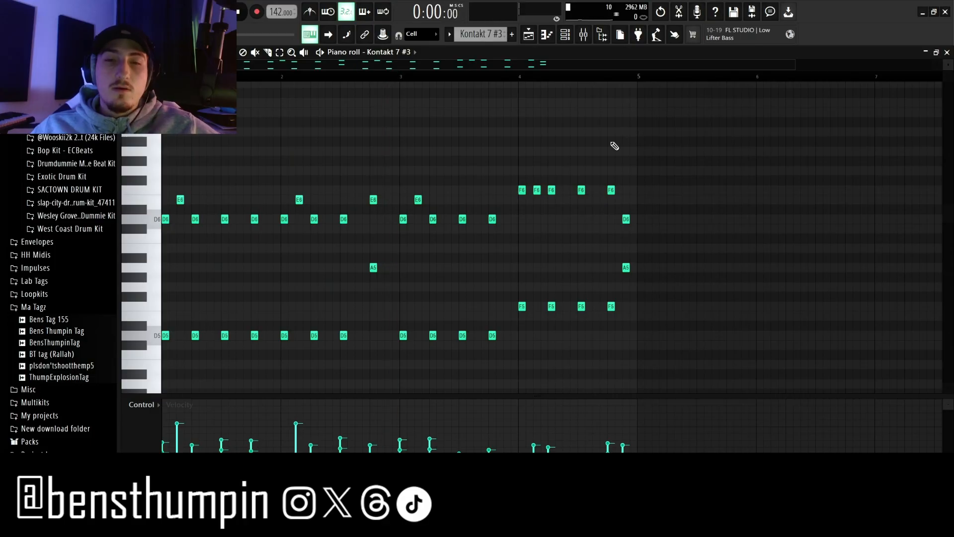
Step: Solo the Keyscape track in the playlist, open its pattern in the piano roll and play the low sustained notes
{"action": "key", "text": "F5"}
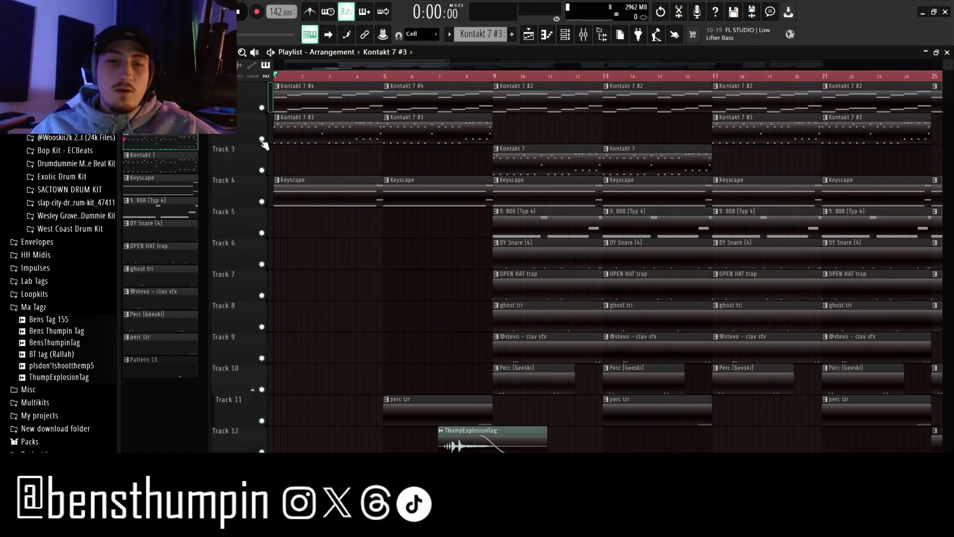
{"action": "right_click", "coordinate": [261, 202]}
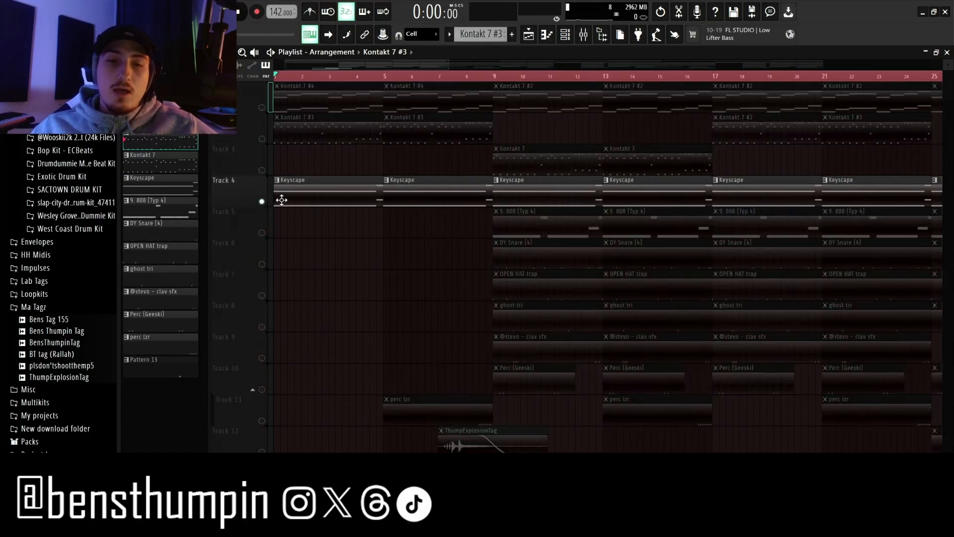
{"action": "double_click", "coordinate": [282, 199]}
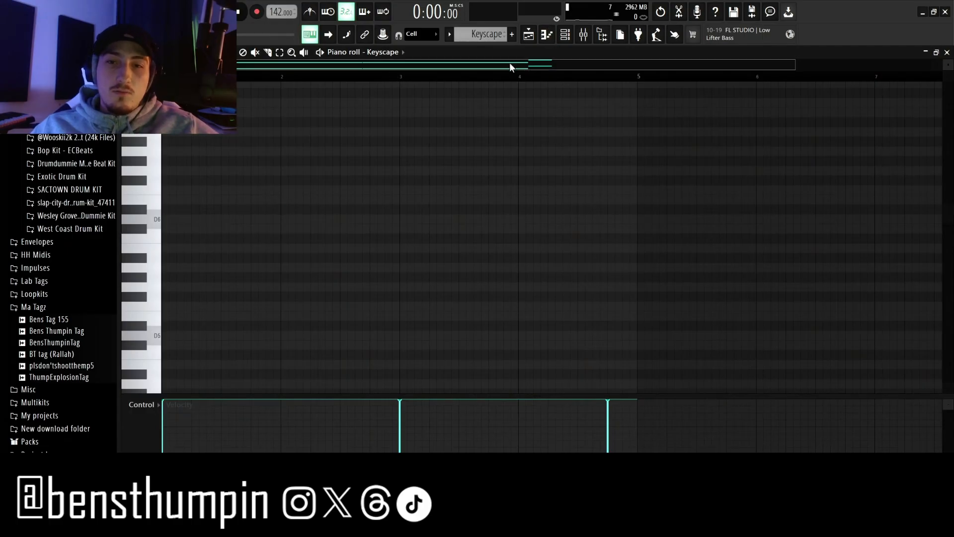
{"action": "scroll", "coordinate": [522, 197], "scroll_direction": "down", "scroll_amount": 5}
{"action": "key", "text": "space"}
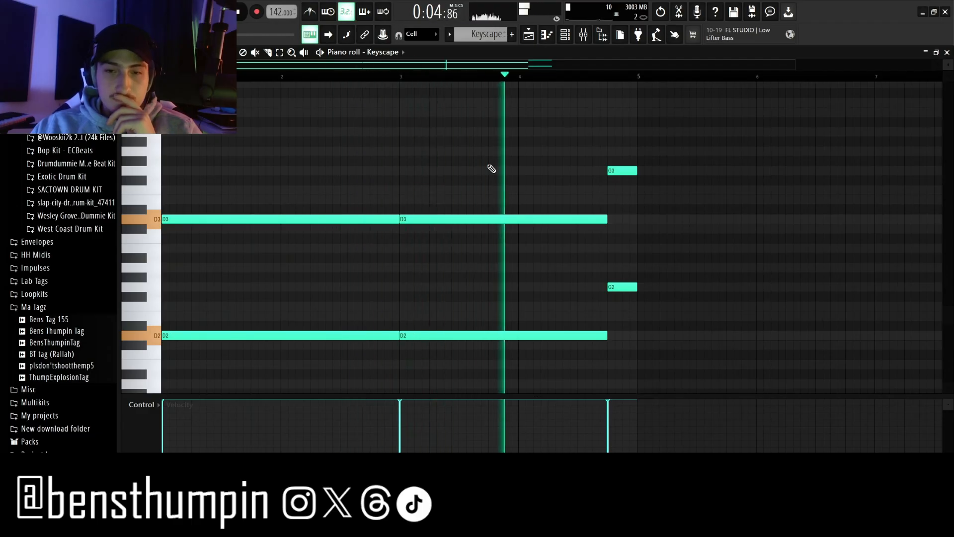
{"action": "key", "text": "space"}
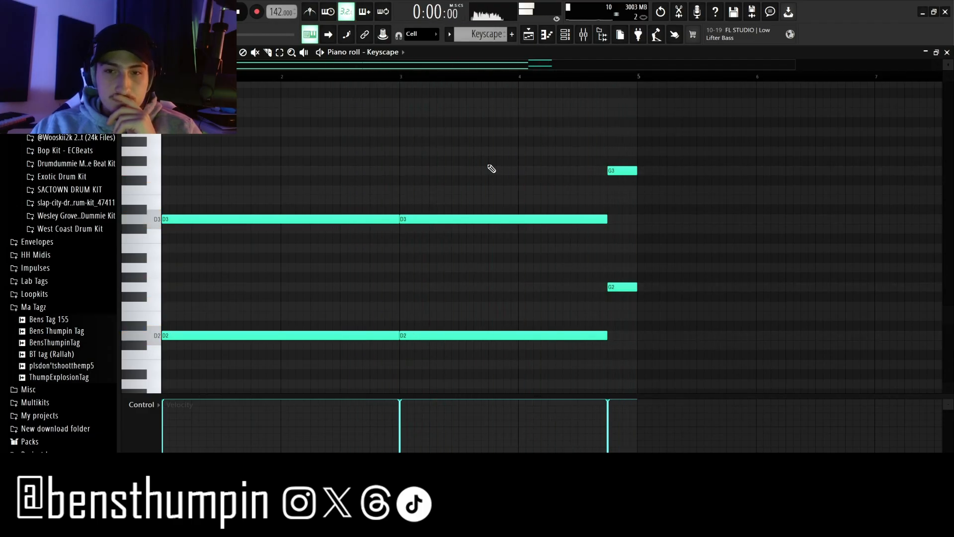
Step: Return to the playlist, unsolo the Keyscape track and play the first track's Kontakt 7 #2 melody soloed from bar 9
{"action": "left_click", "coordinate": [530, 42]}
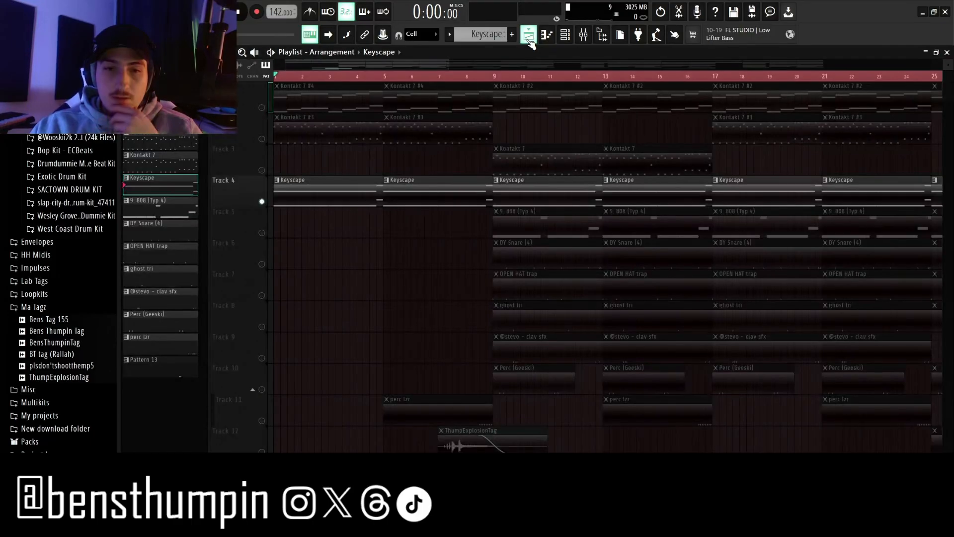
{"action": "left_click", "coordinate": [261, 202], "text": "ctrl"}
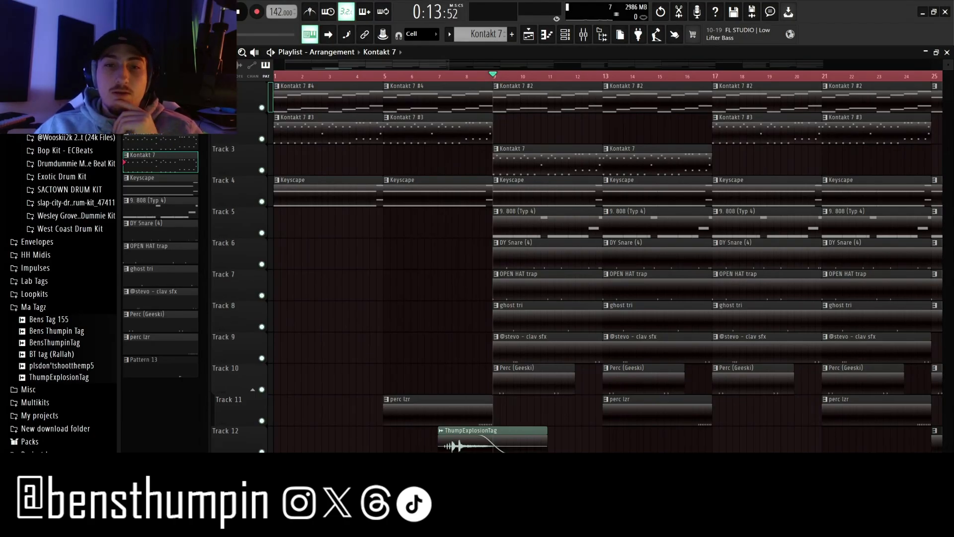
{"action": "left_click", "coordinate": [262, 108], "text": "ctrl"}
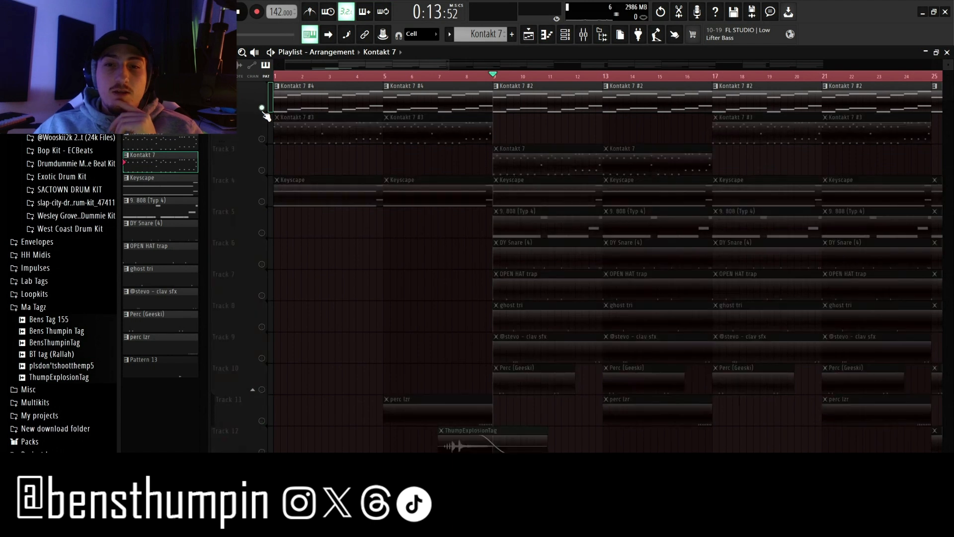
{"action": "key", "text": "space"}
{"action": "key", "text": "space"}
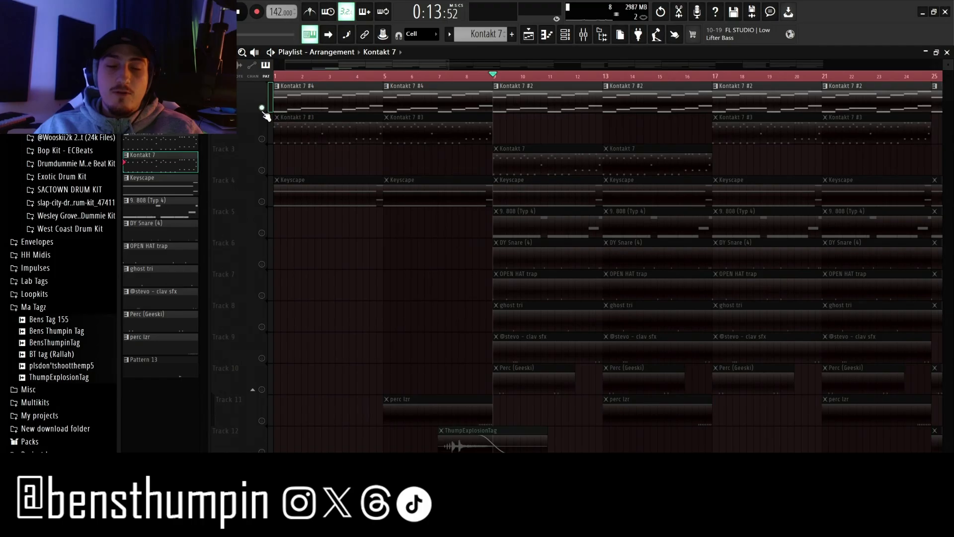
{"action": "key", "text": "space"}
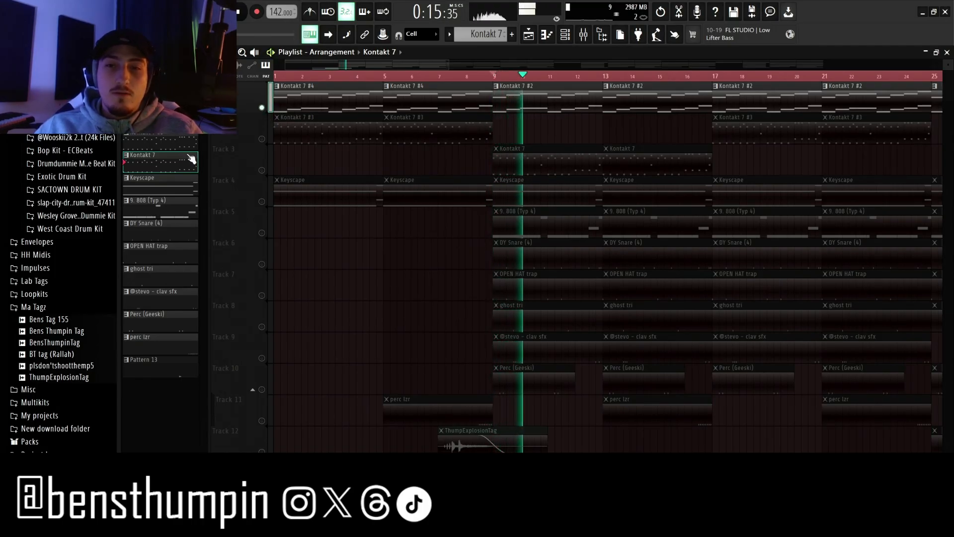
{"action": "key", "text": "space"}
Step: Listen to the Kontakt 7 part on Track 3 and the Keyscape part on Track 4 individually, then re-enable all tracks
{"action": "left_click", "coordinate": [262, 170], "text": "ctrl"}
{"action": "key", "text": "space"}
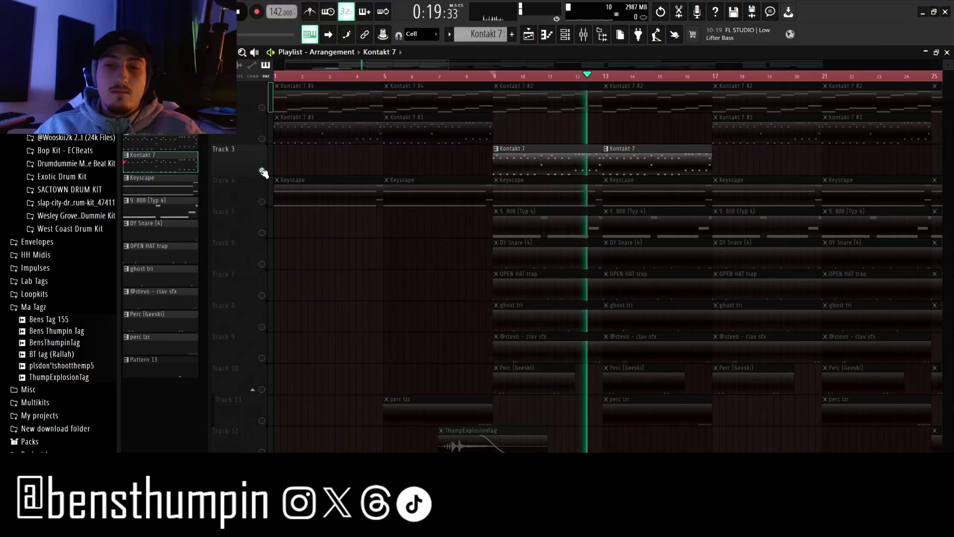
{"action": "key", "text": "space"}
{"action": "left_click", "coordinate": [262, 203]}
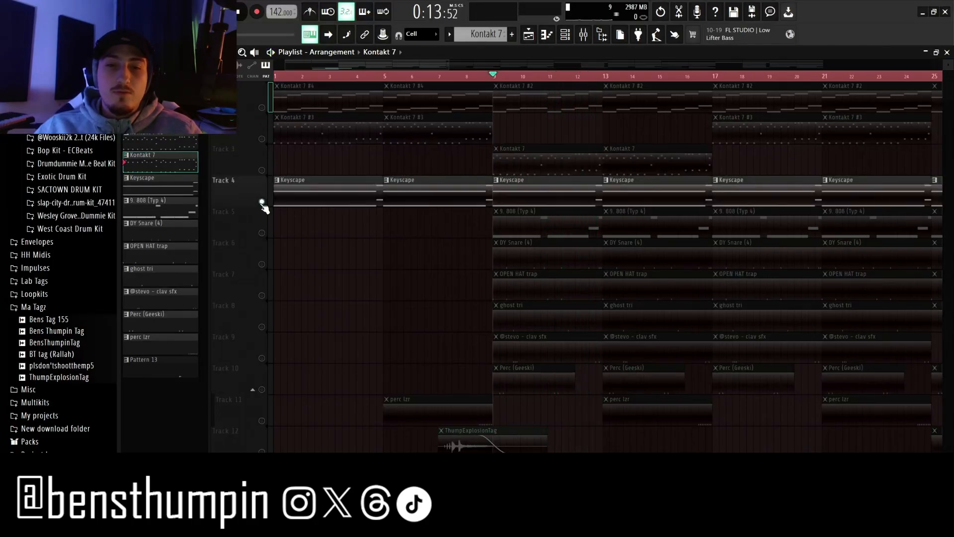
{"action": "key", "text": "space"}
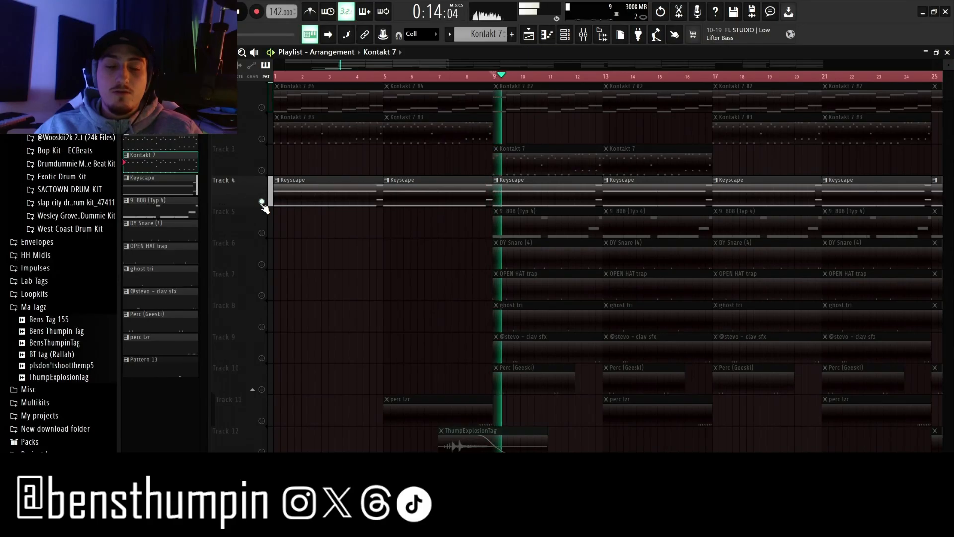
{"action": "key", "text": "space"}
{"action": "left_click", "coordinate": [262, 203]}
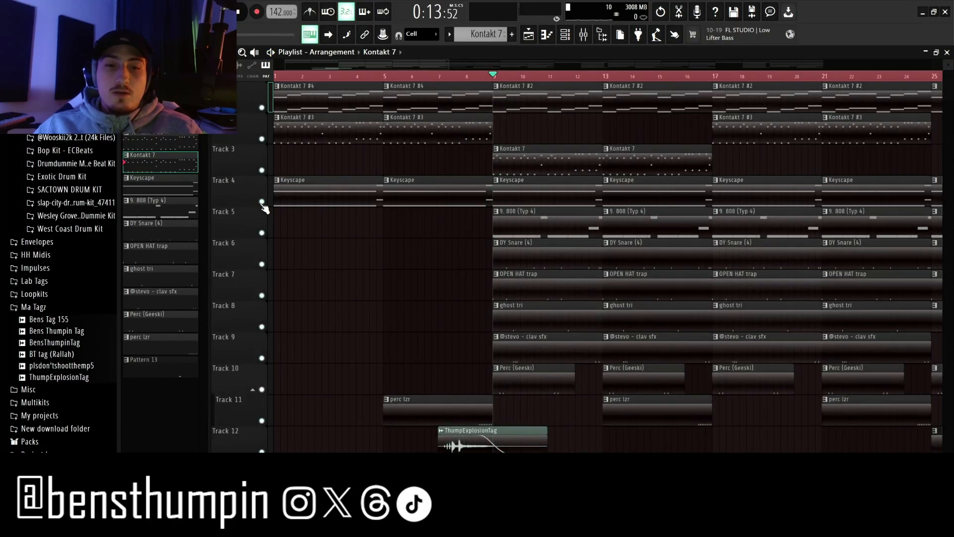
Step: Play only the 808, drum and percussion Tracks 5 to 10 from bar 9, add Track 11, and re-enable all tracks
{"action": "left_click", "coordinate": [261, 233]}
{"action": "left_click_drag", "start_coordinate": [262, 268], "coordinate": [261, 375]}
{"action": "left_click", "coordinate": [261, 390]}
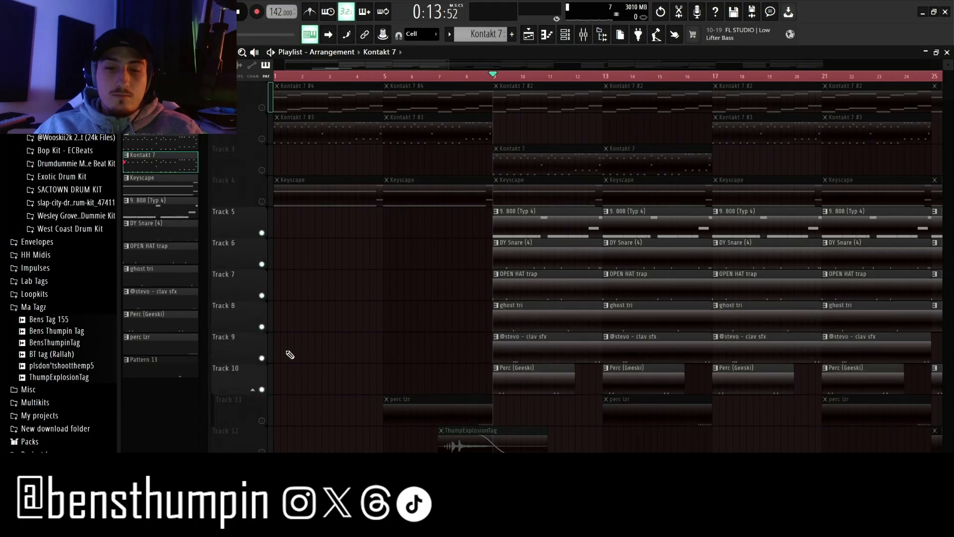
{"action": "key", "text": "space"}
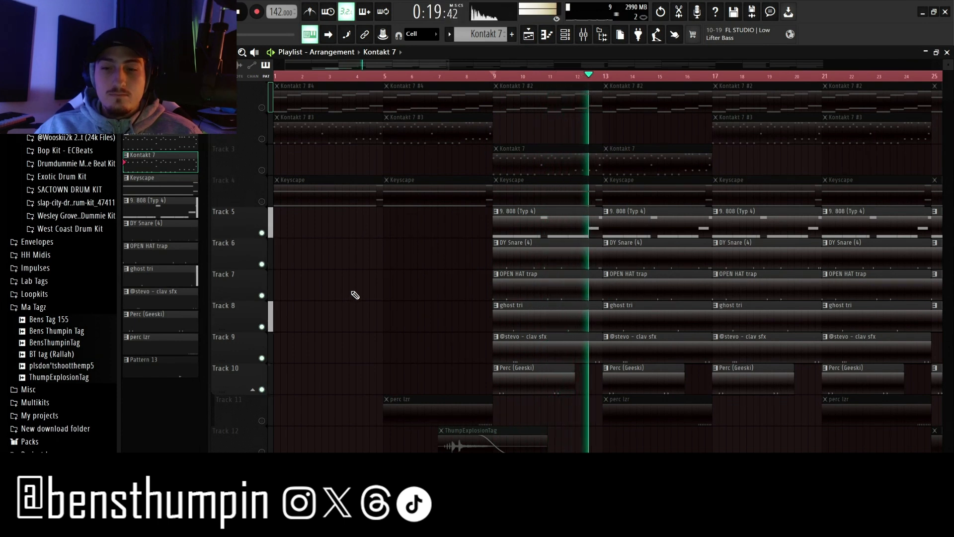
{"action": "left_click", "coordinate": [262, 420]}
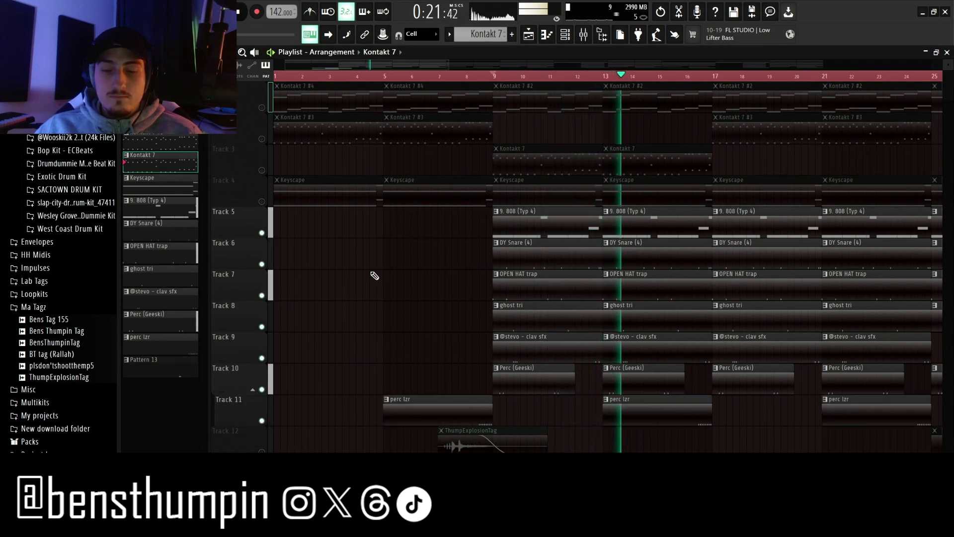
{"action": "left_click_drag", "start_coordinate": [416, 67], "coordinate": [447, 67]}
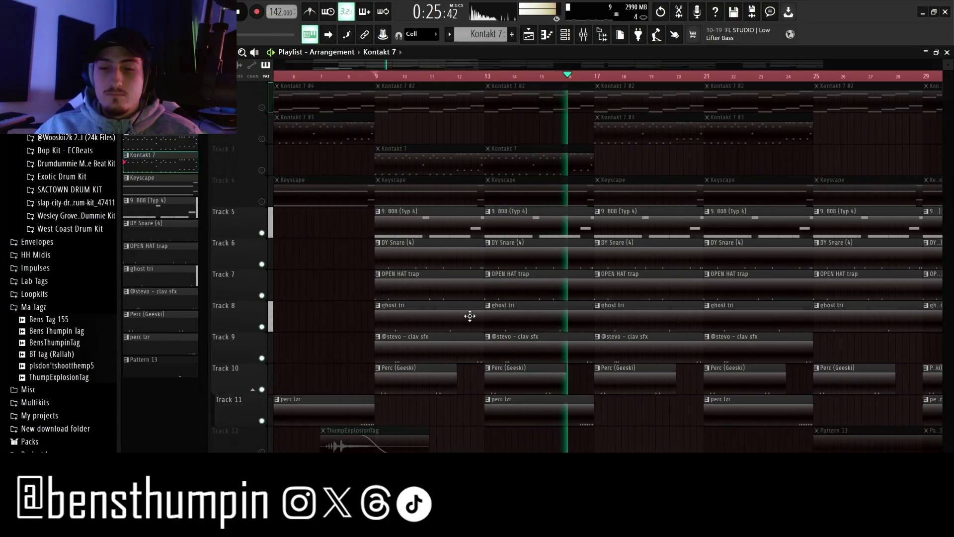
{"action": "key", "text": "space"}
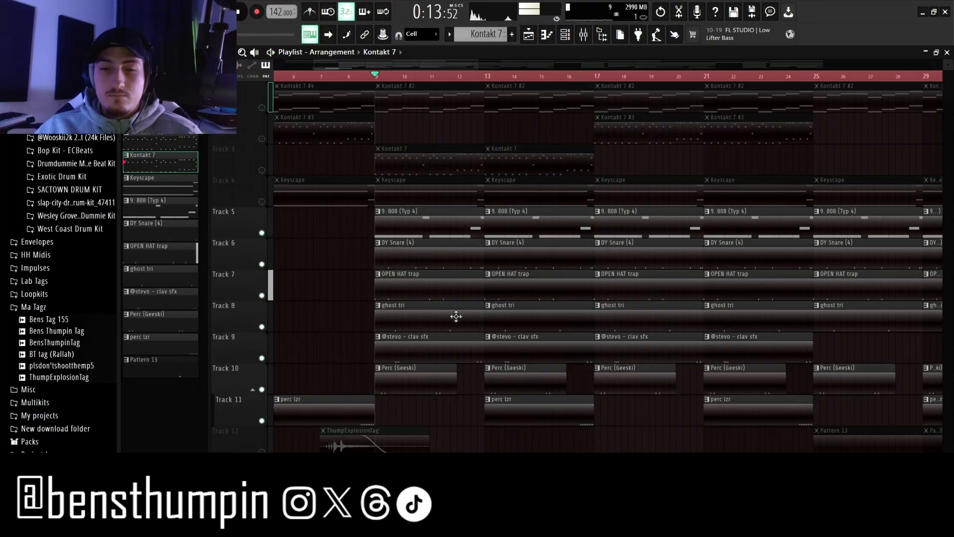
{"action": "right_click", "coordinate": [262, 235]}
{"action": "right_click", "coordinate": [262, 235]}
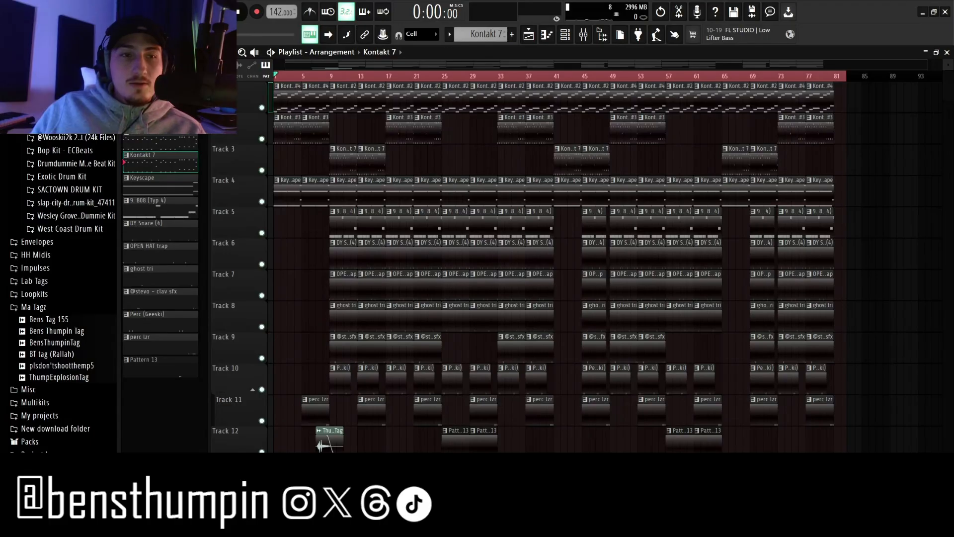
Step: Open the 156 BPM project, view the channel settings of the Drip Too Hard instrumental clip and close them
{"action": "left_click", "coordinate": [11, 6]}
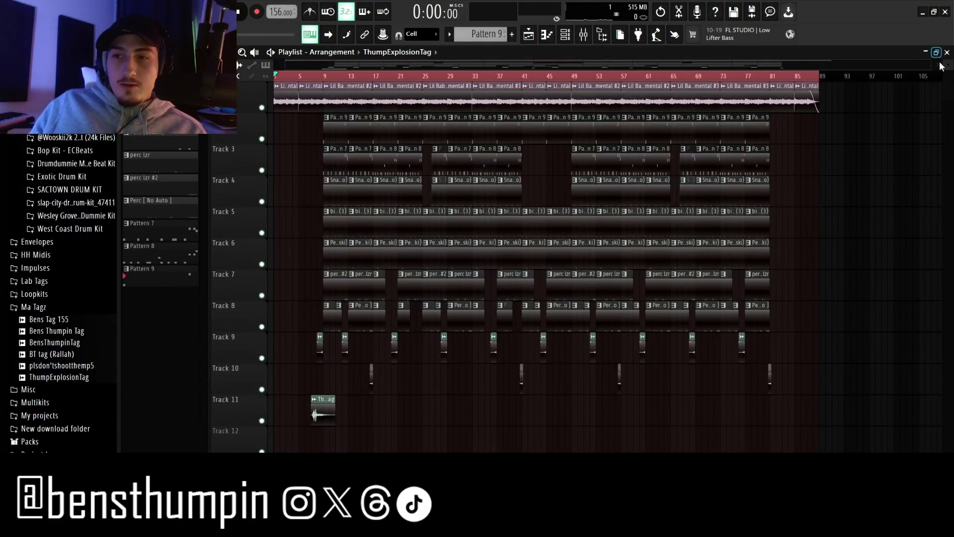
{"action": "left_click_drag", "start_coordinate": [929, 63], "coordinate": [879, 130]}
{"action": "double_click", "coordinate": [286, 95]}
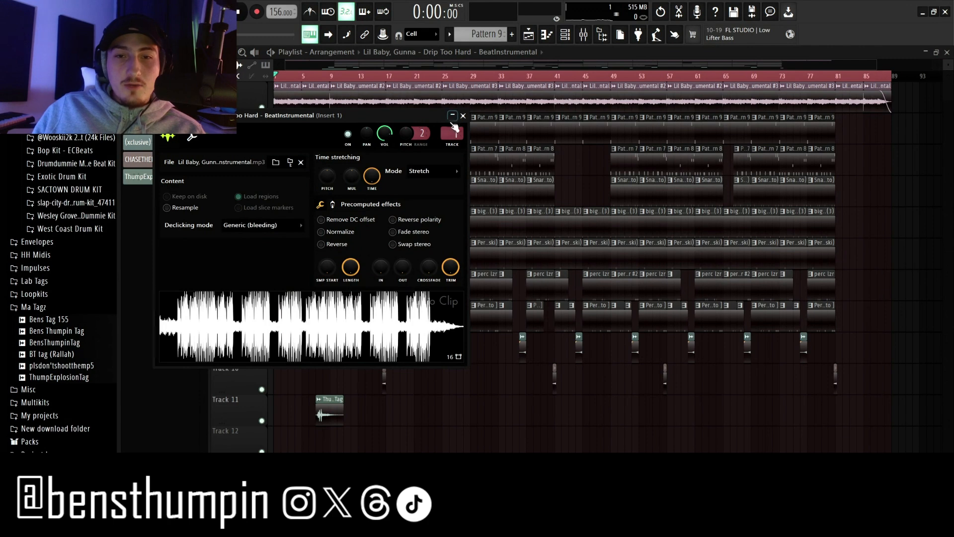
{"action": "left_click", "coordinate": [463, 116]}
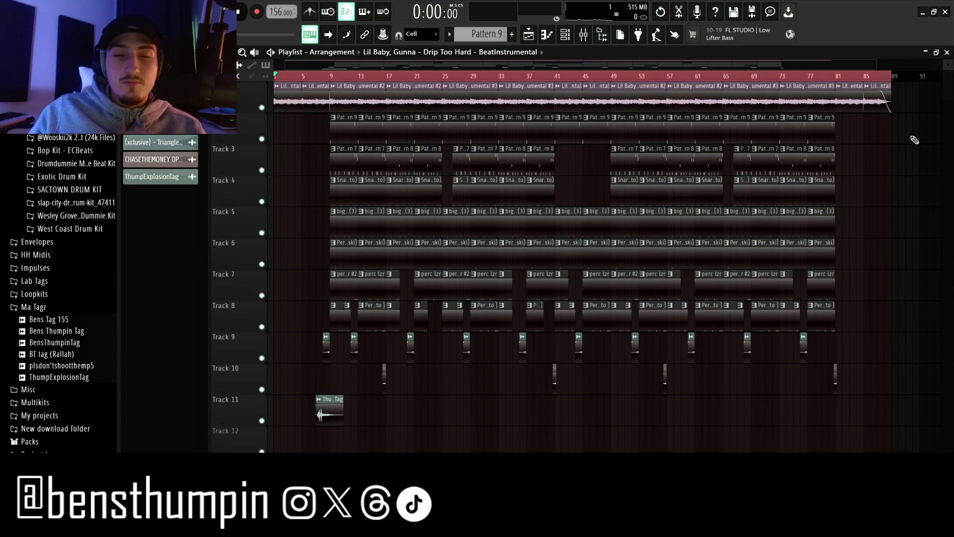
Step: Move the first instrumental clip down to Track 2, play it from the beginning, and return it to the first track
{"action": "key", "text": "space"}
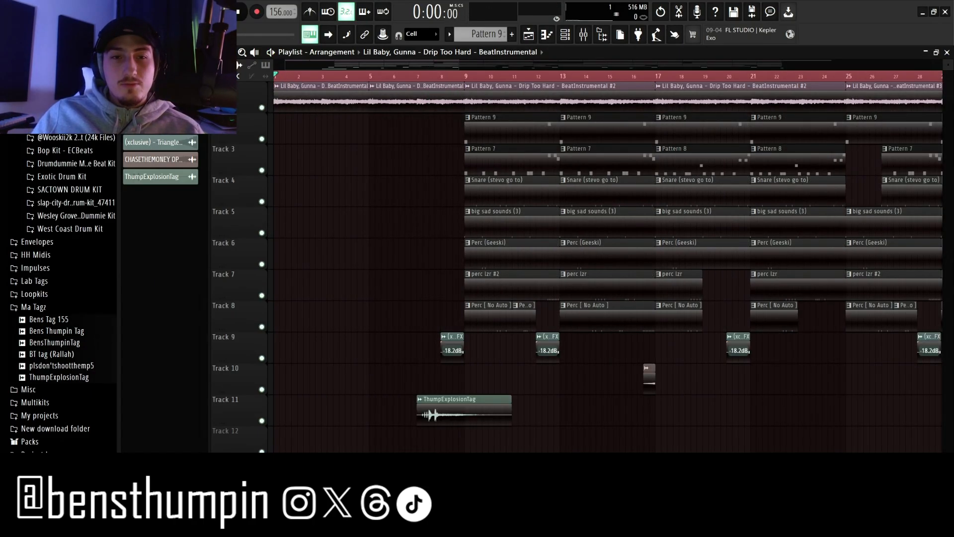
{"action": "left_click_drag", "start_coordinate": [460, 64], "coordinate": [396, 70]}
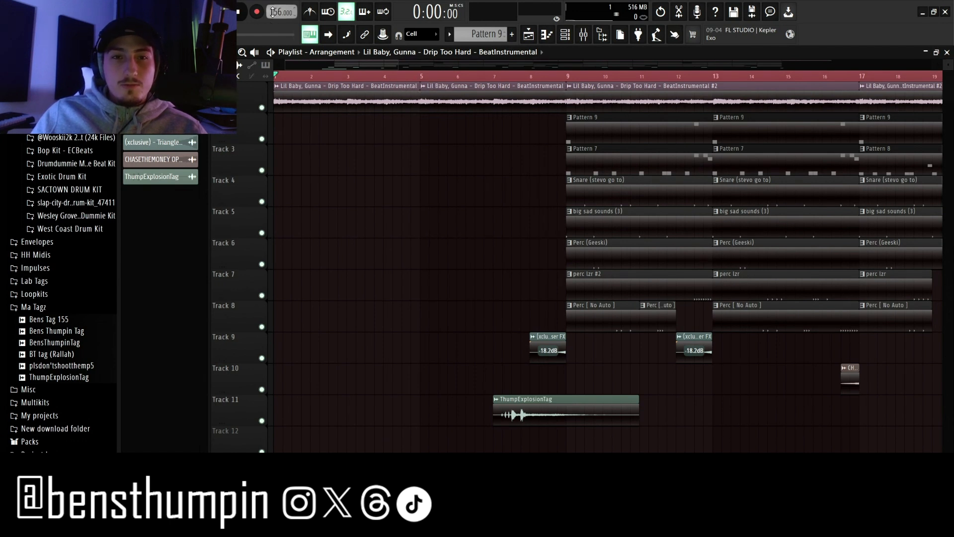
{"action": "left_click_drag", "start_coordinate": [401, 103], "coordinate": [369, 138]}
{"action": "key", "text": "space"}
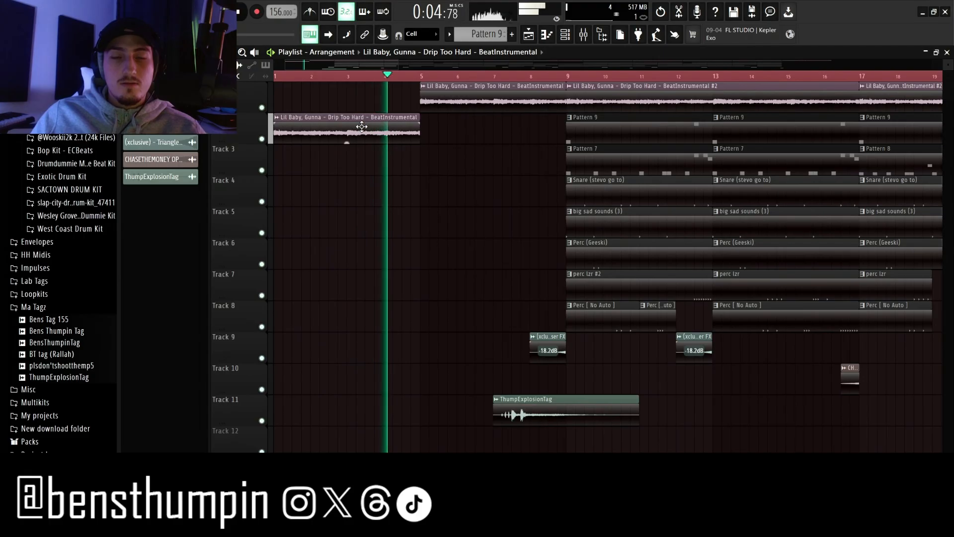
{"action": "key", "text": "space"}
{"action": "left_click_drag", "start_coordinate": [362, 126], "coordinate": [361, 91]}
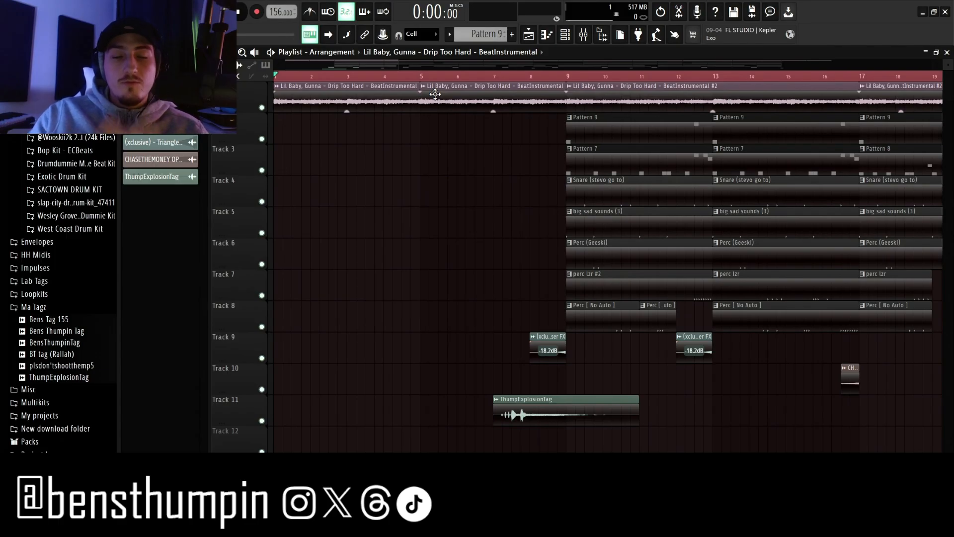
Step: Solo the first track and play the Drip Too Hard instrumental from bar 9, then stop playback
{"action": "left_click", "coordinate": [567, 75]}
{"action": "right_click", "coordinate": [262, 109]}
{"action": "left_click_drag", "start_coordinate": [327, 64], "coordinate": [365, 60]}
{"action": "key", "text": "space"}
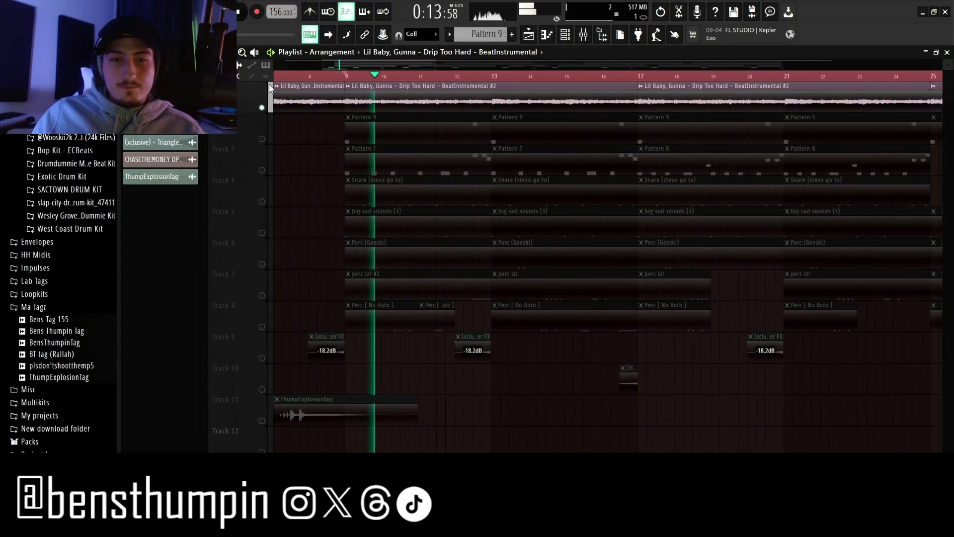
{"action": "key", "text": "space"}
{"action": "mouse_move", "coordinate": [638, 89]}
{"action": "left_mouse_down"}
{"action": "mouse_move", "coordinate": [489, 88]}
{"action": "mouse_move", "coordinate": [638, 88]}
{"action": "left_mouse_up"}
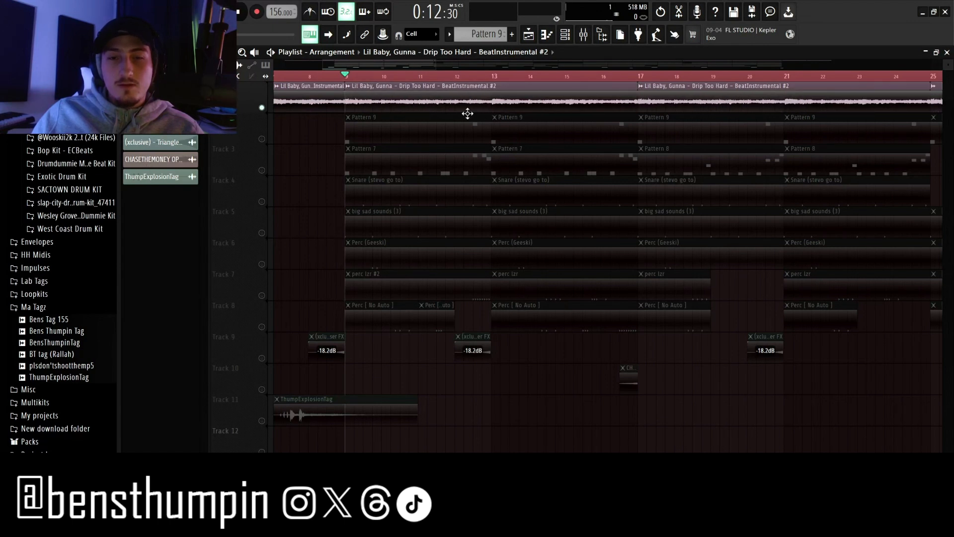
Step: View the time-stretching modes of the BeatInstrumental #2 clip, keep Stretch, close the settings, and remove the crossfade at bar 17
{"action": "double_click", "coordinate": [476, 101]}
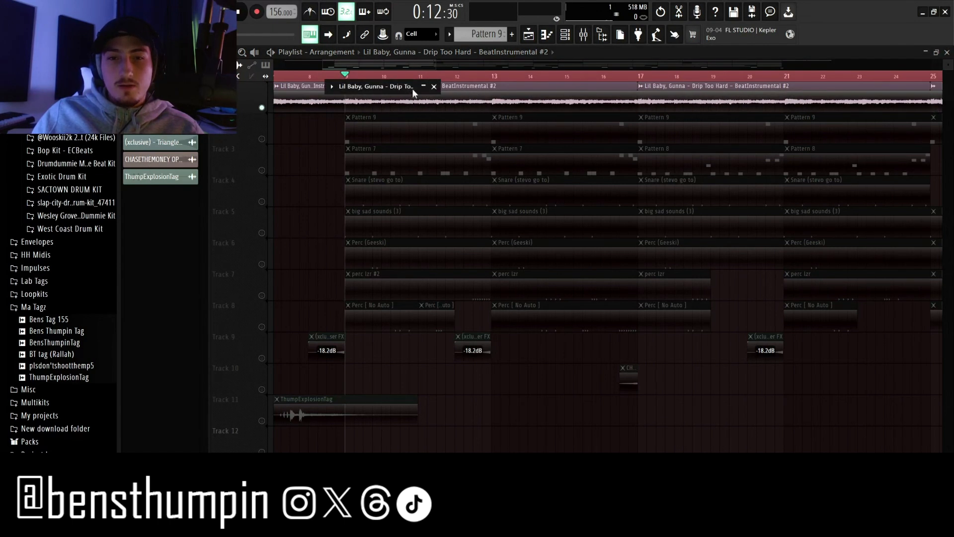
{"action": "left_click_drag", "start_coordinate": [364, 88], "coordinate": [571, 116]}
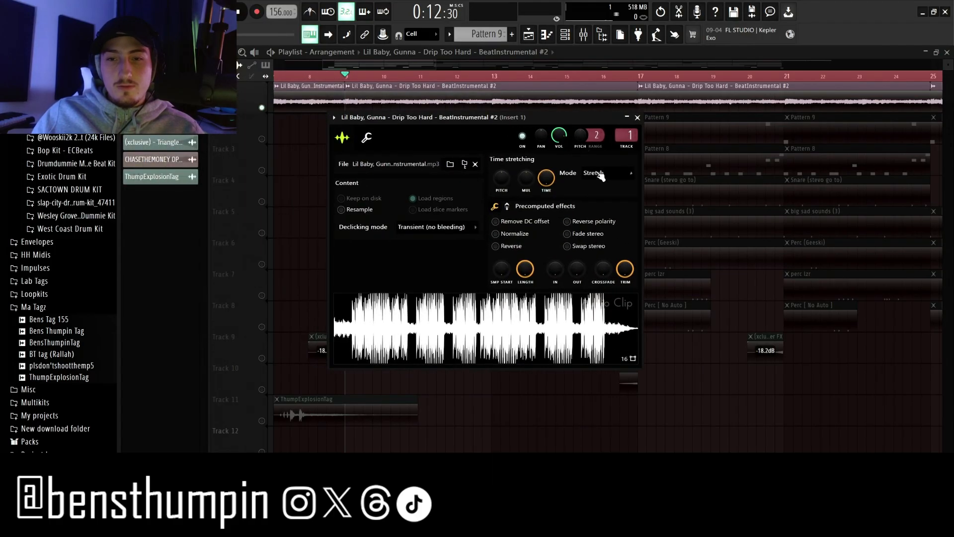
{"action": "left_click", "coordinate": [596, 174]}
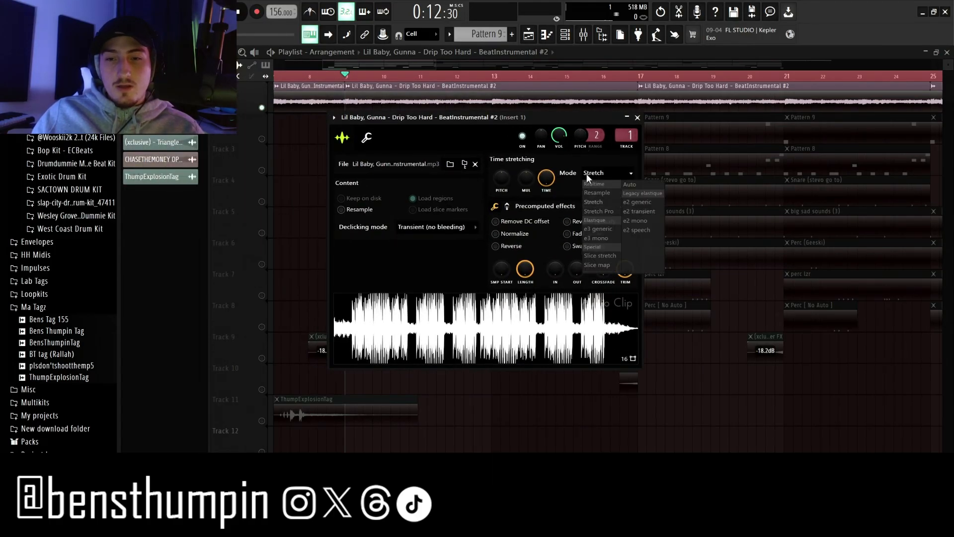
{"action": "left_click", "coordinate": [587, 159]}
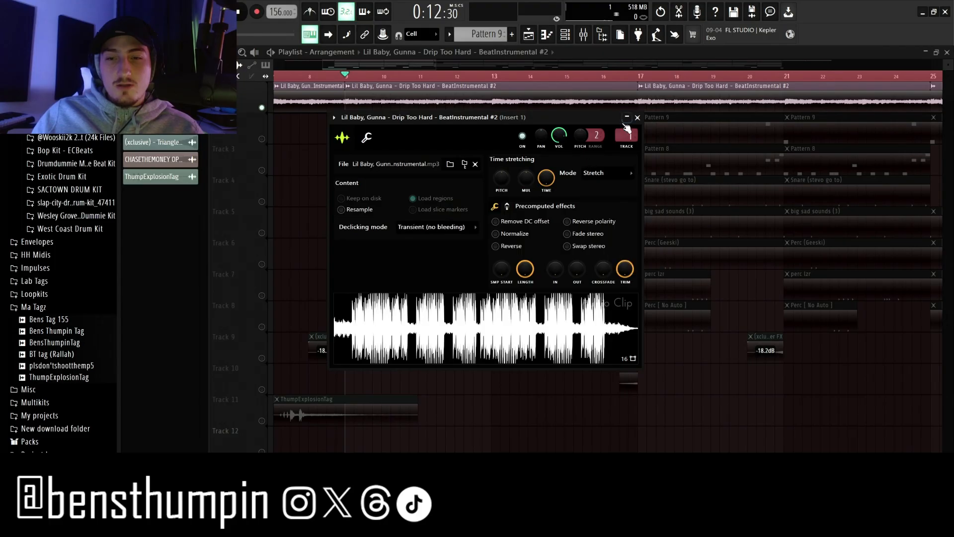
{"action": "left_click", "coordinate": [637, 117]}
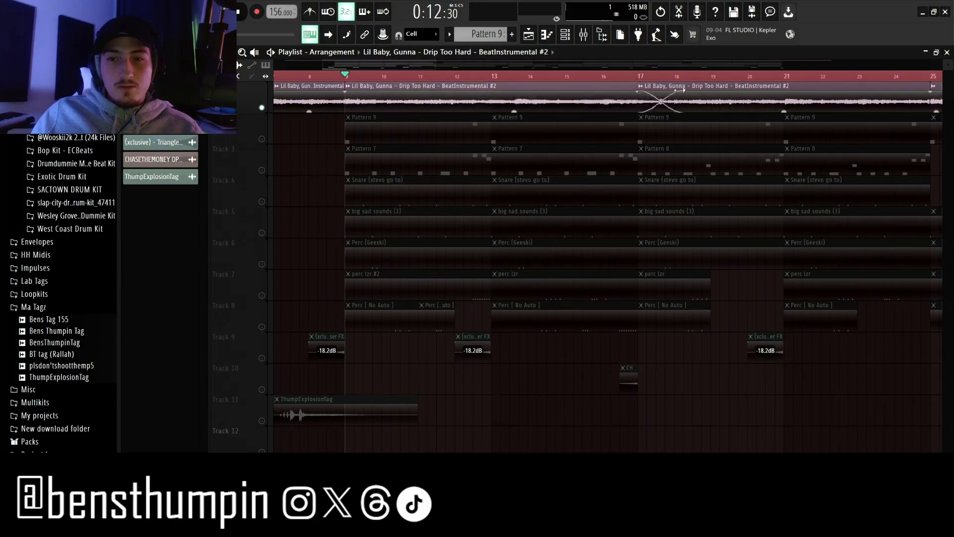
{"action": "left_click_drag", "start_coordinate": [680, 90], "coordinate": [638, 90]}
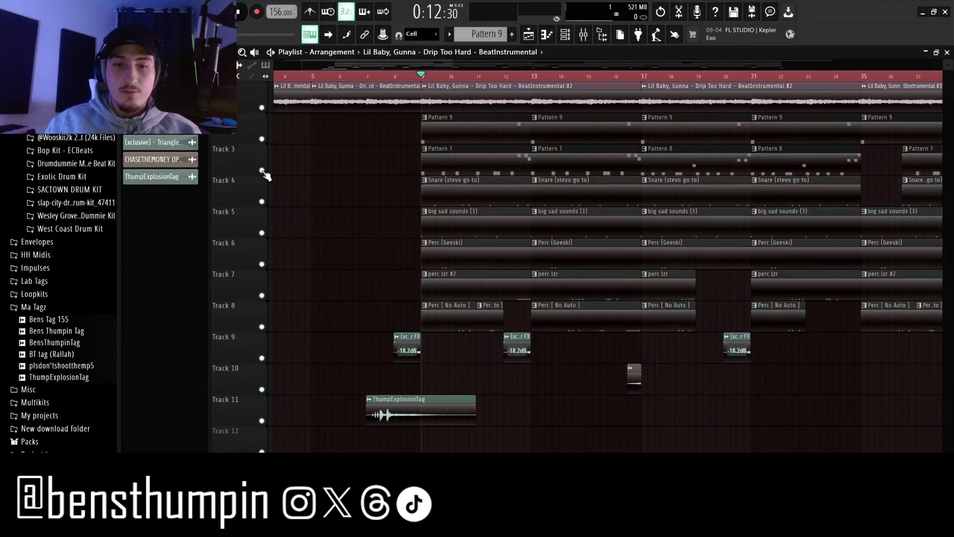
Step: Play the Track 4 snare soloed from bar 9, view its notes in the piano roll, and return to the playlist
{"action": "right_click", "coordinate": [263, 208]}
{"action": "key", "text": "space"}
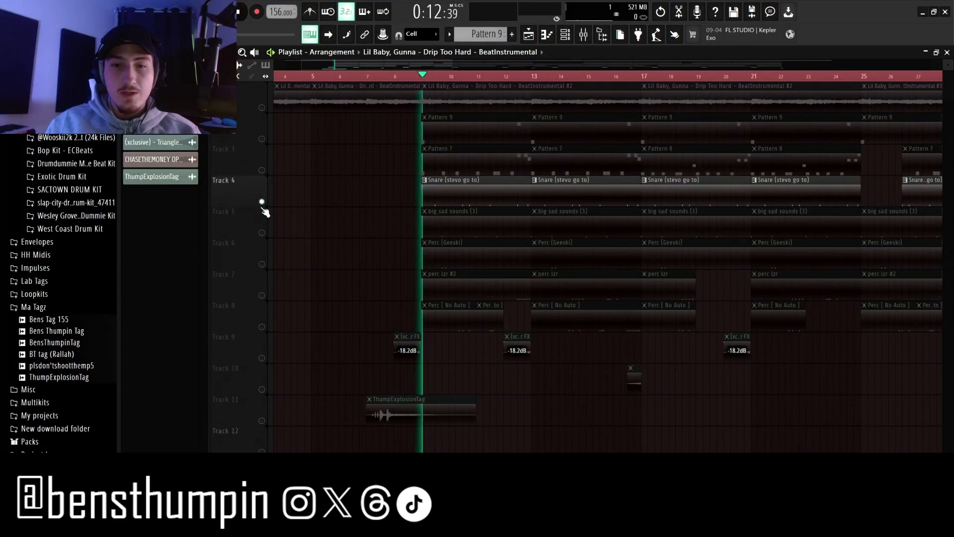
{"action": "double_click", "coordinate": [460, 186]}
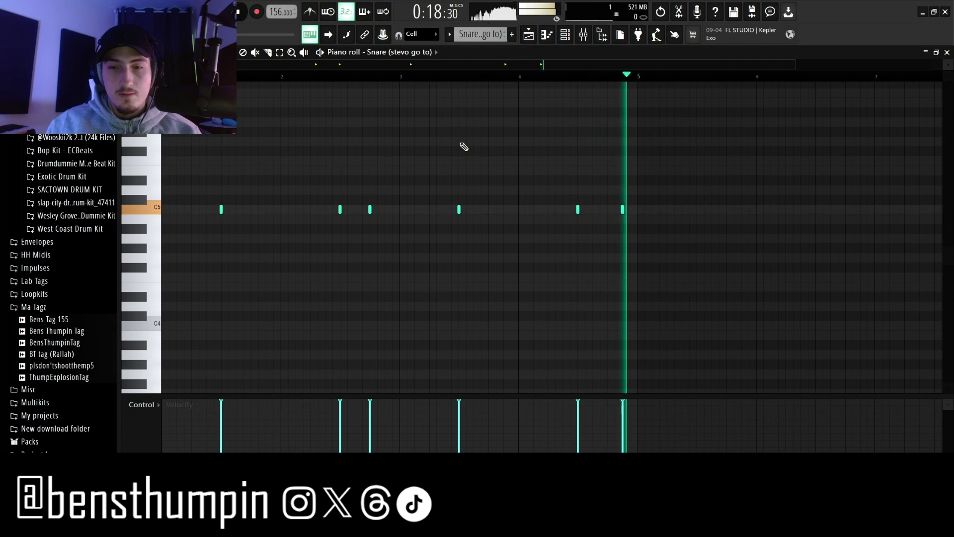
{"action": "key", "text": "space"}
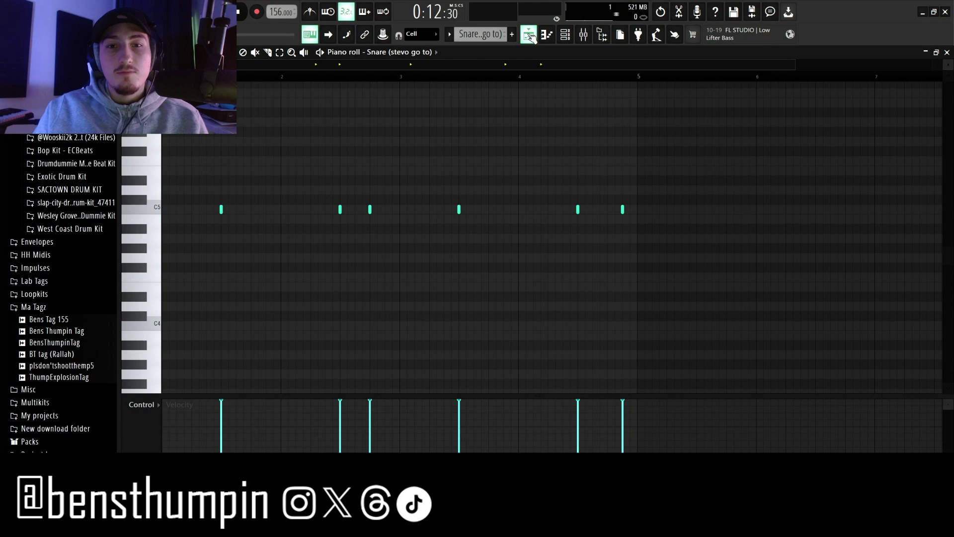
{"action": "left_click", "coordinate": [530, 36]}
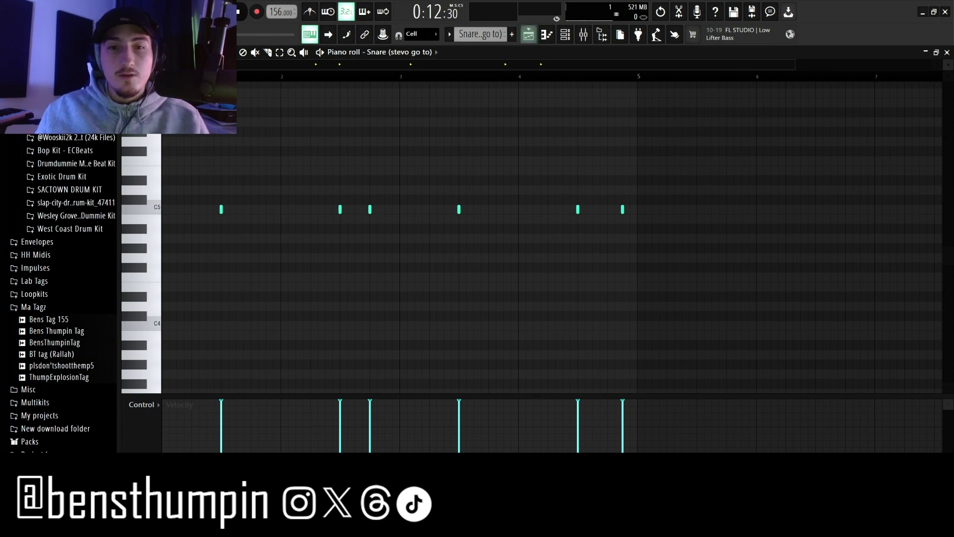
{"action": "left_click", "coordinate": [341, 78]}
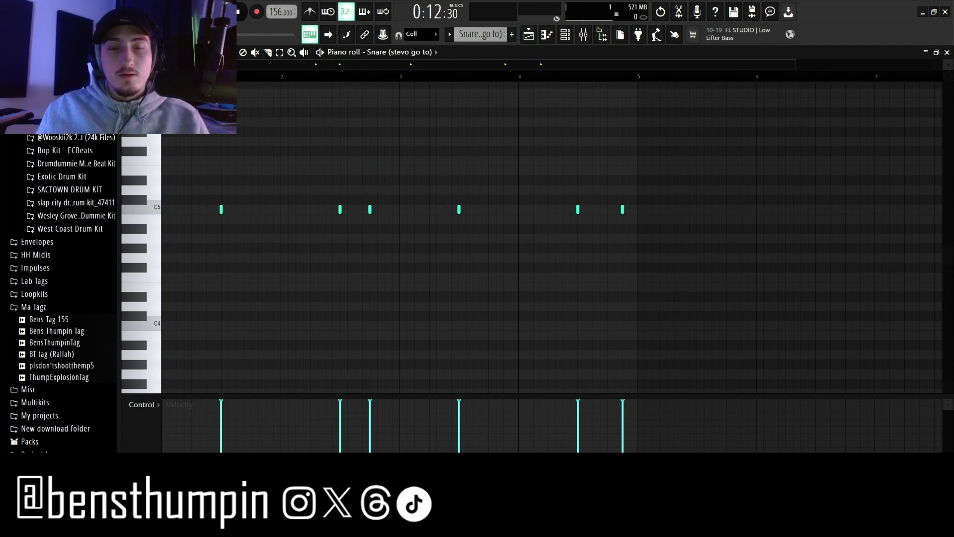
{"action": "left_click", "coordinate": [529, 34]}
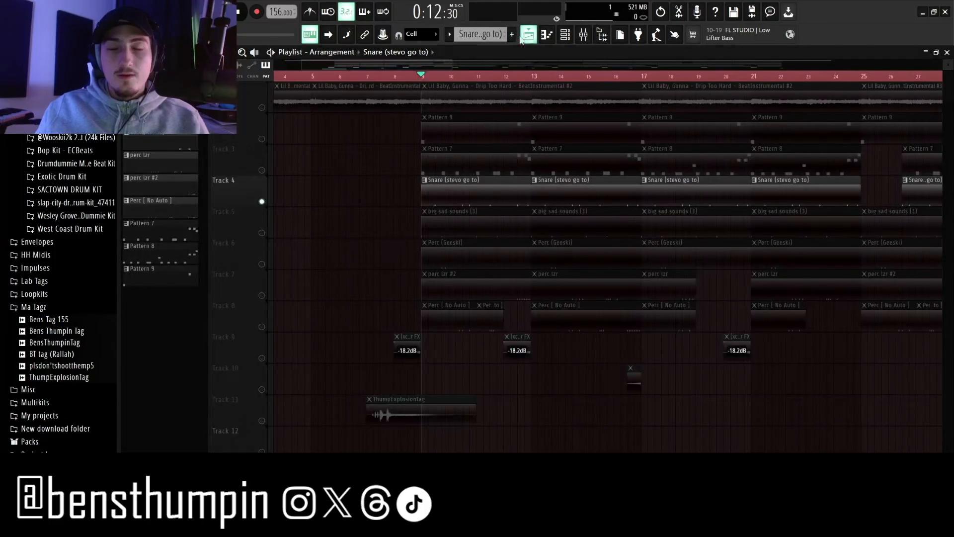
Step: Add Track 5 to the snare, play both from bar 9, stop, and mute Track 5 again
{"action": "left_click", "coordinate": [263, 233]}
{"action": "key", "text": "space"}
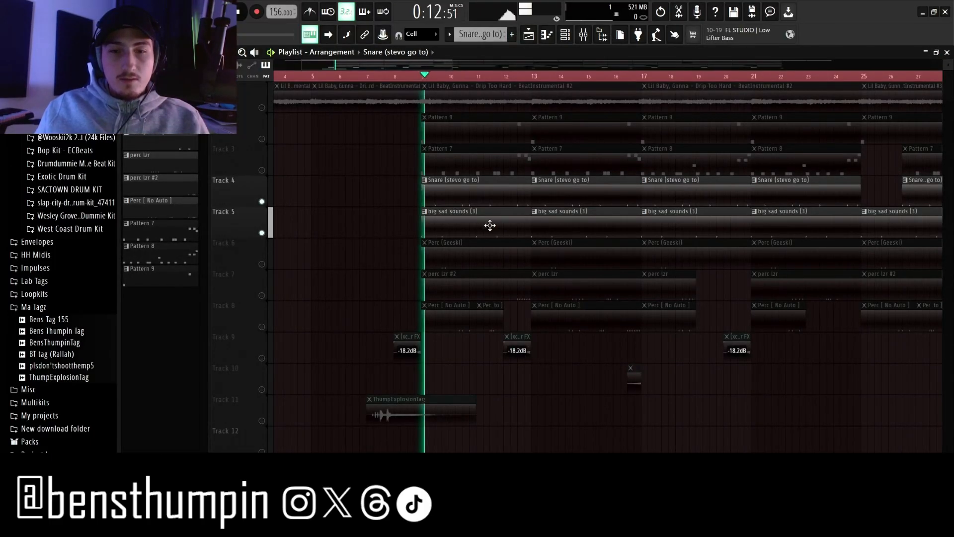
{"action": "key", "text": "space"}
{"action": "left_click", "coordinate": [263, 233]}
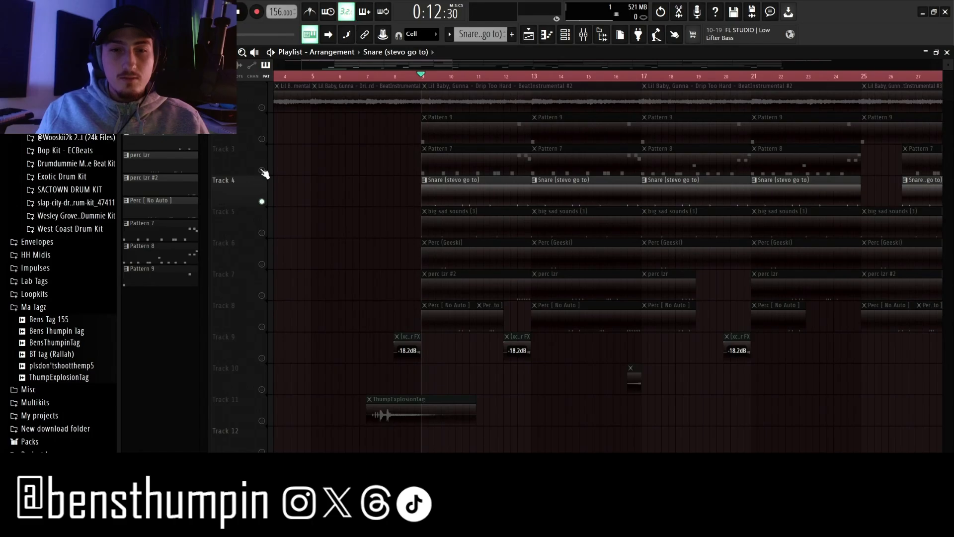
Step: Play Track 3 together with the snare from bar 9, view Pattern 7 in the piano roll, and return to the playlist
{"action": "left_click", "coordinate": [262, 170]}
{"action": "key", "text": "space"}
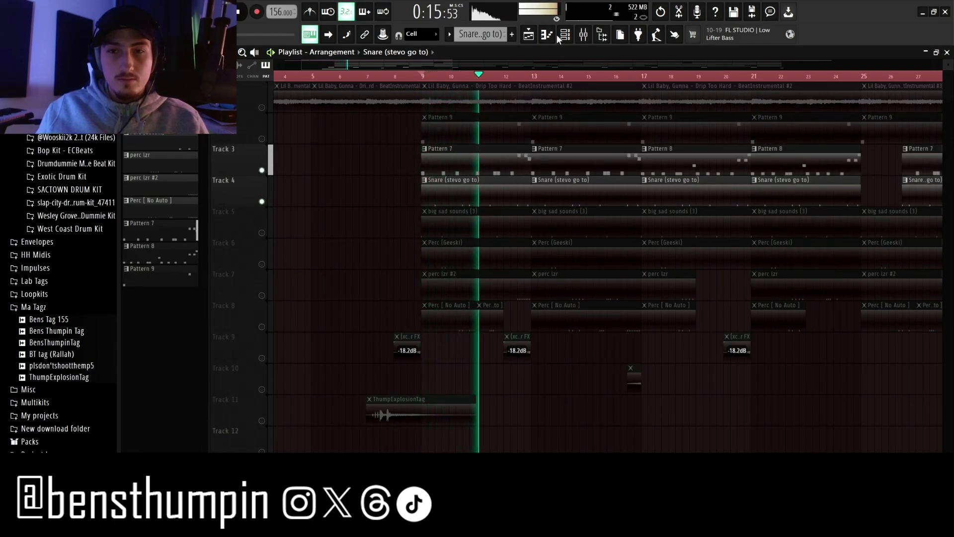
{"action": "double_click", "coordinate": [485, 165]}
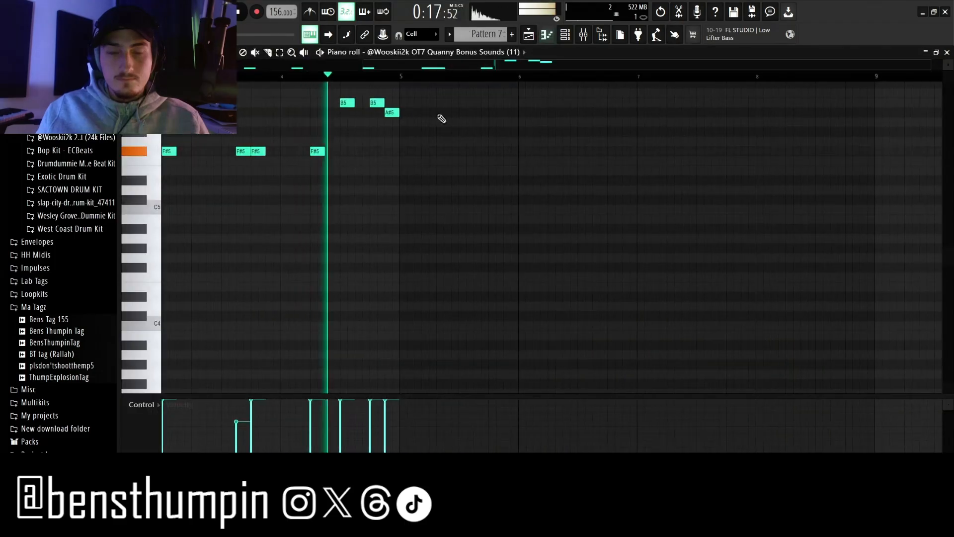
{"action": "left_click_drag", "start_coordinate": [472, 67], "coordinate": [283, 75]}
{"action": "scroll", "coordinate": [298, 139], "scroll_direction": "up", "scroll_amount": 3}
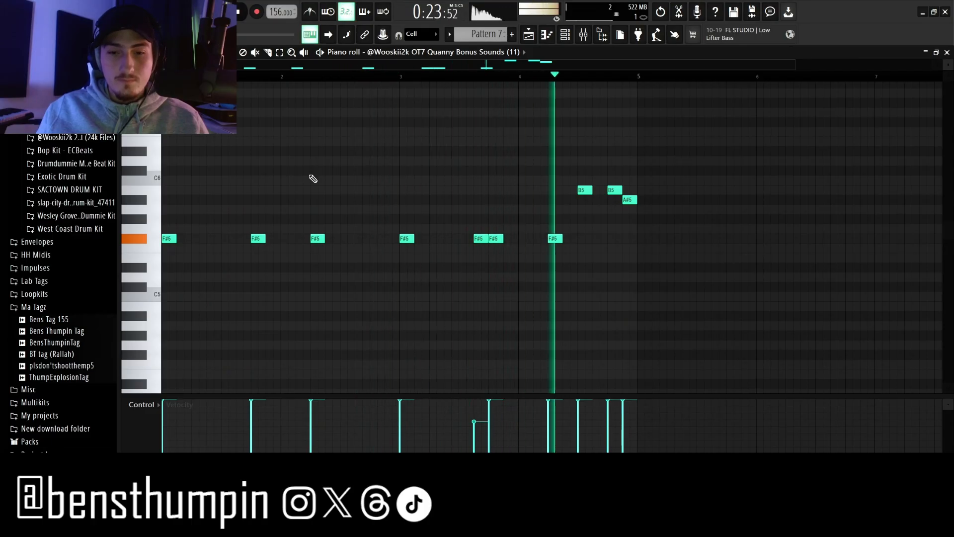
{"action": "key", "text": "space"}
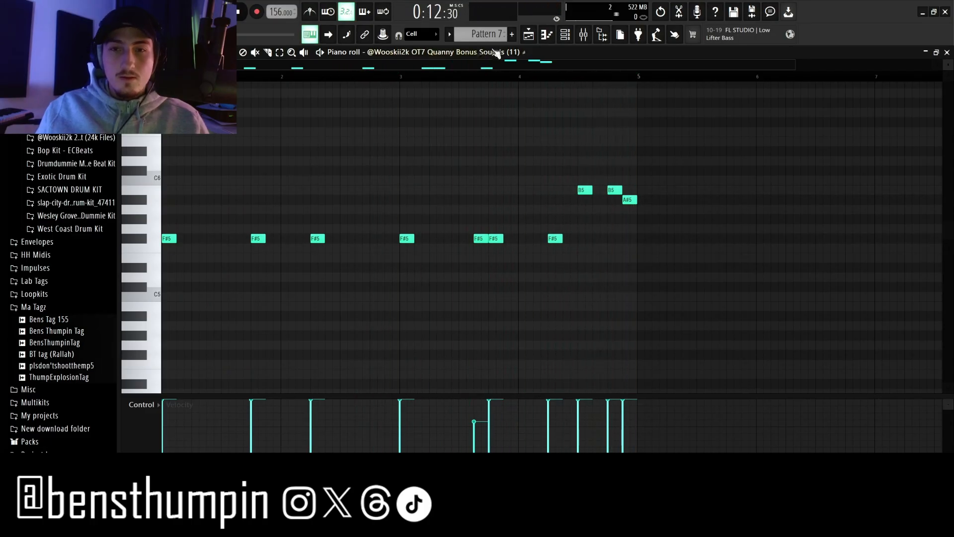
{"action": "left_click", "coordinate": [527, 34]}
Step: Solo Track 3 and reopen Pattern 7 in the piano roll
{"action": "right_click", "coordinate": [264, 175]}
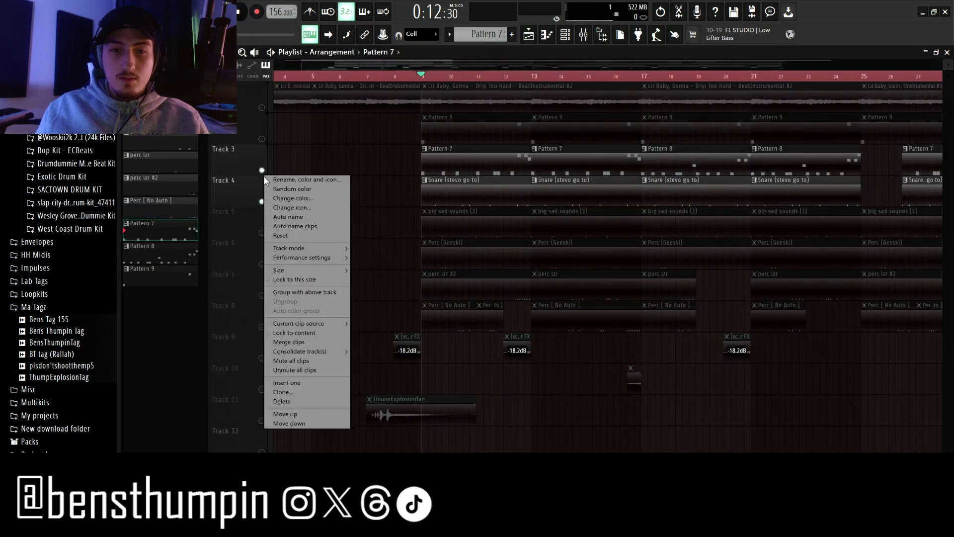
{"action": "right_click", "coordinate": [263, 171]}
{"action": "double_click", "coordinate": [512, 171]}
{"action": "left_click_drag", "start_coordinate": [532, 71], "coordinate": [311, 70]}
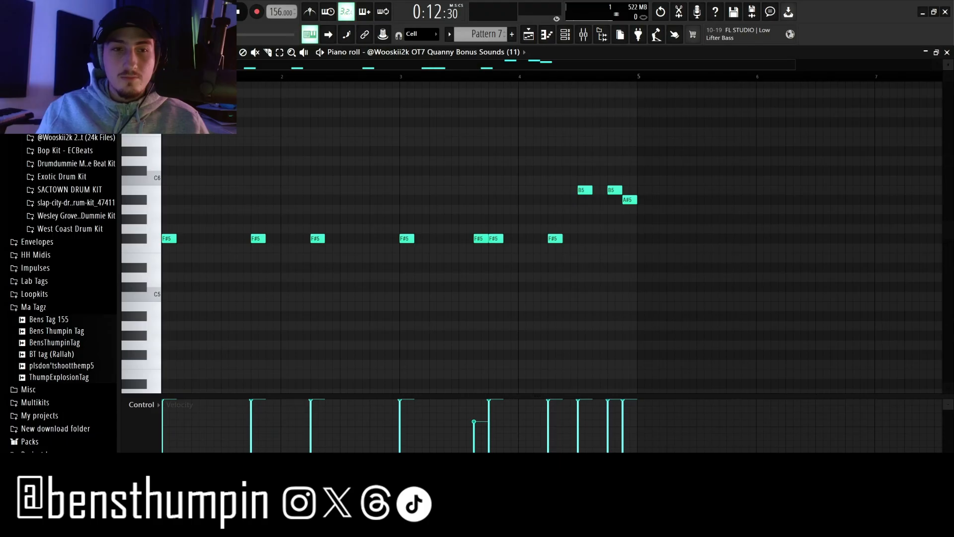
Step: Set the piano roll's scale highlighting to Minor Natural (Aeolian) with F# as the root note
{"action": "left_click", "coordinate": [128, 52]}
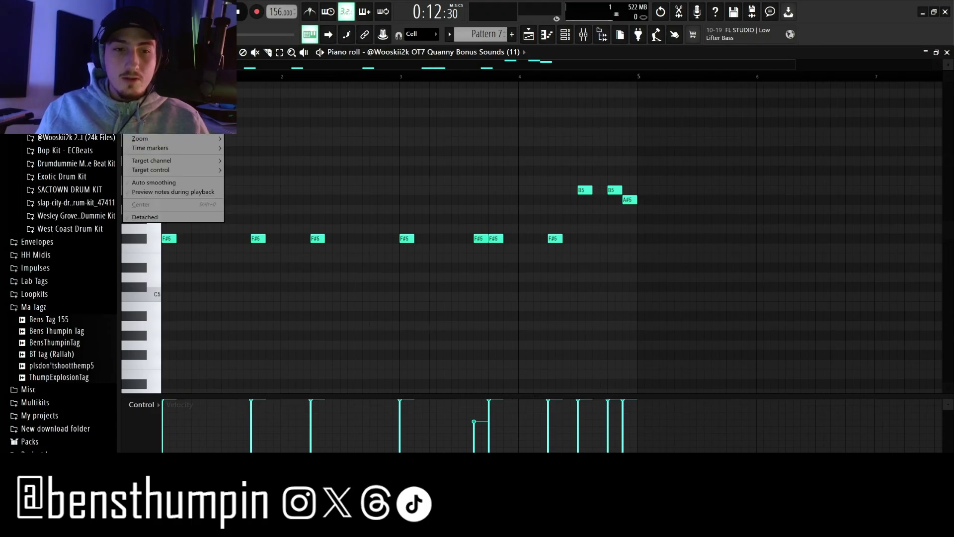
{"action": "mouse_move", "coordinate": [150, 120]}
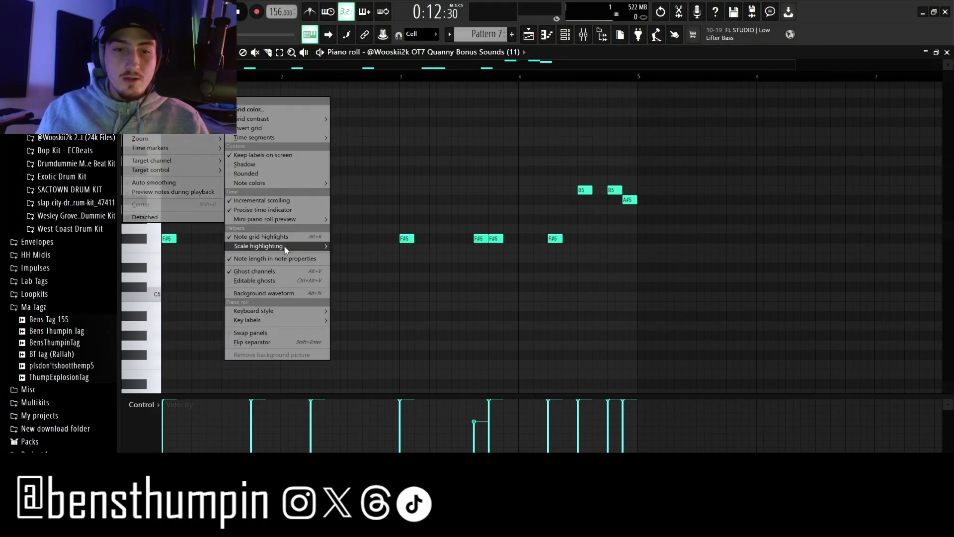
{"action": "mouse_move", "coordinate": [298, 246]}
{"action": "left_click", "coordinate": [398, 256]}
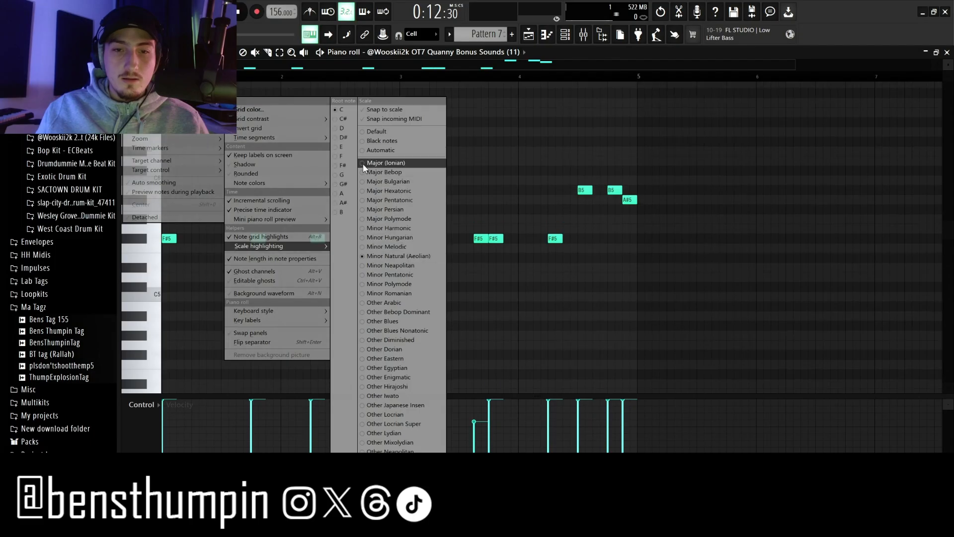
{"action": "left_click", "coordinate": [343, 165]}
{"action": "left_click", "coordinate": [535, 169]}
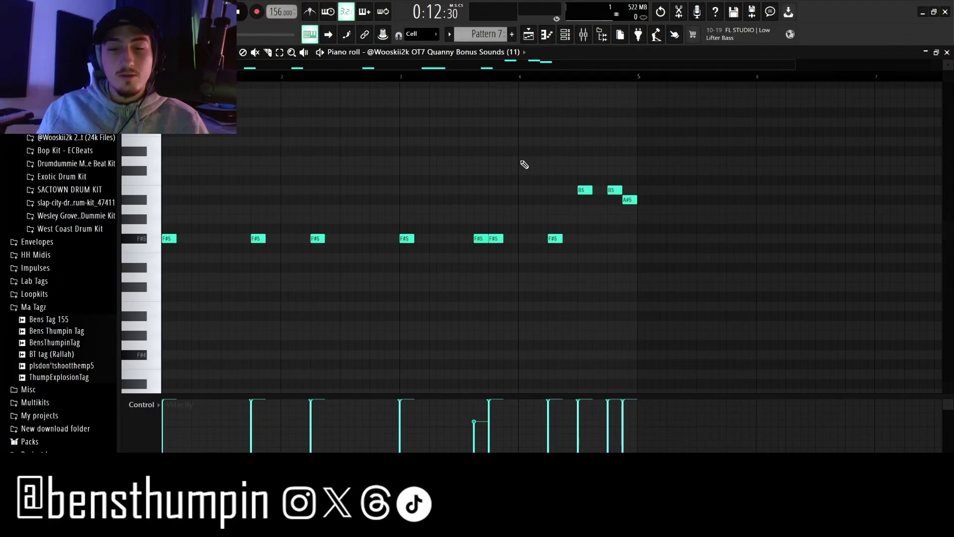
Step: Play the soloed Pattern 7 notes in the piano roll, stop, and return to the playlist
{"action": "key", "text": "space"}
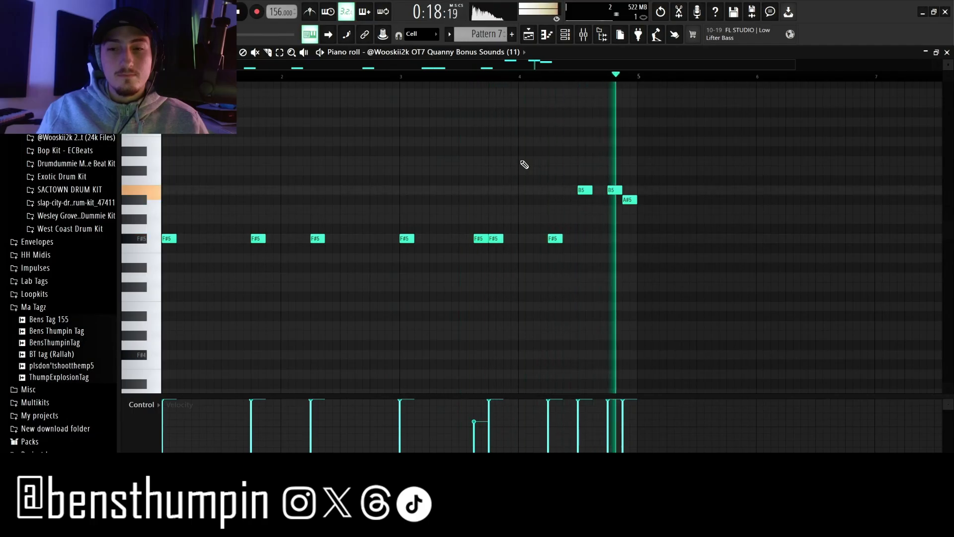
{"action": "key", "text": "space"}
{"action": "left_click", "coordinate": [528, 36]}
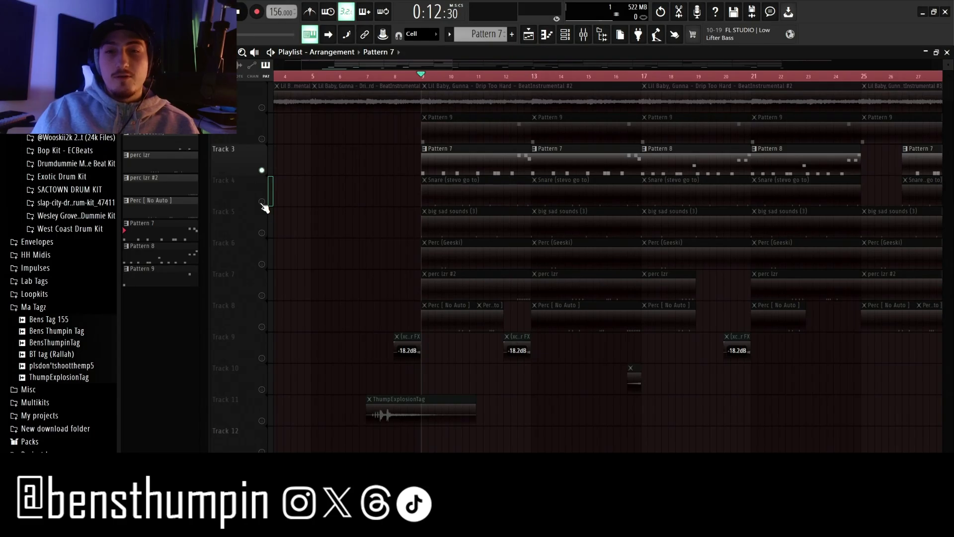
Step: Re-enable Track 4 briefly, then leave only Tracks 3 and 5 active and play them from bar 9
{"action": "left_click", "coordinate": [262, 202]}
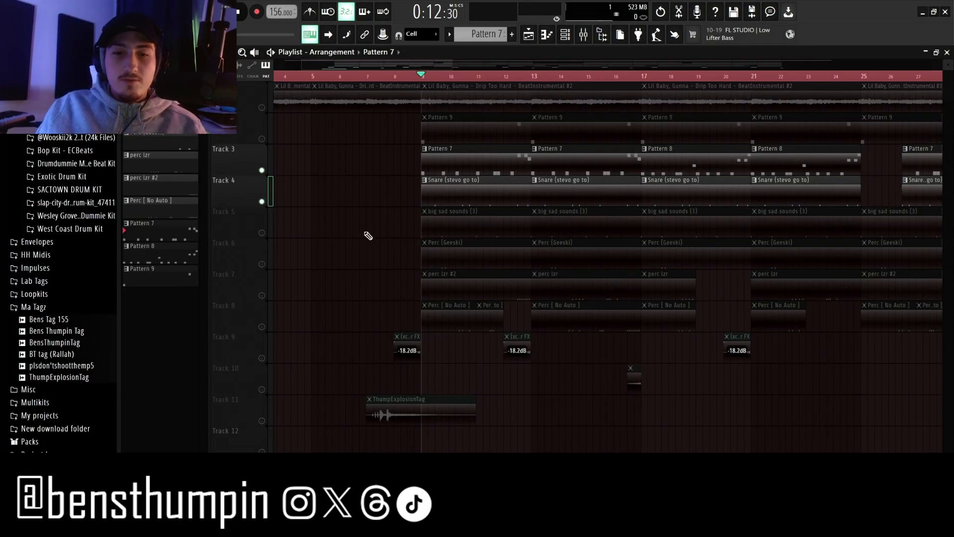
{"action": "right_click", "coordinate": [262, 233]}
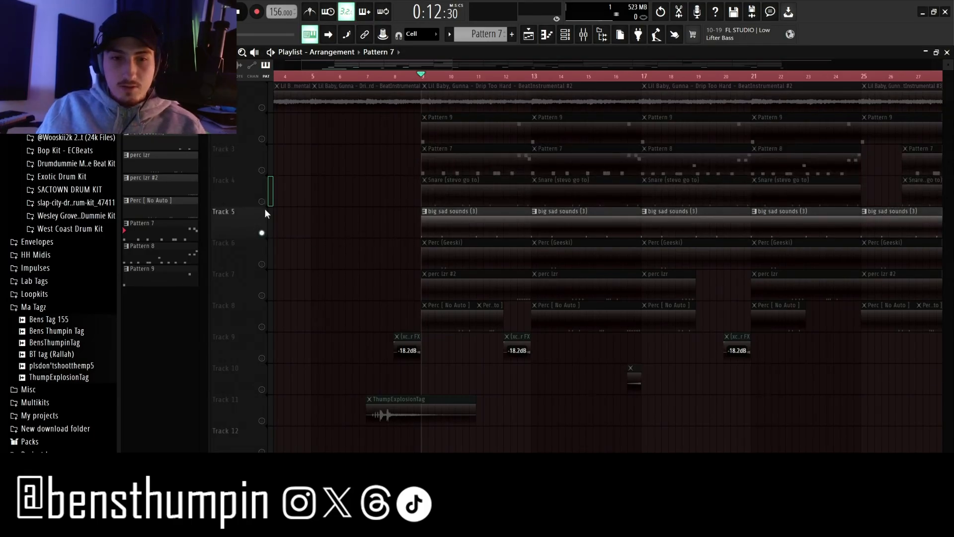
{"action": "left_click", "coordinate": [262, 170]}
{"action": "key", "text": "space"}
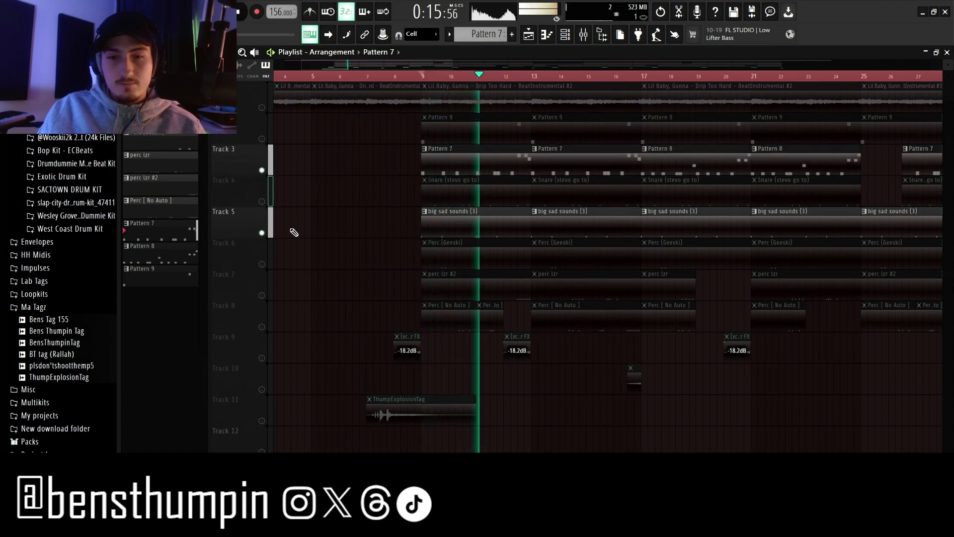
Step: Stop the current playback, solo Track 6, and audition its Perc (Geeski) clips from bar 9
{"action": "key", "text": "space"}
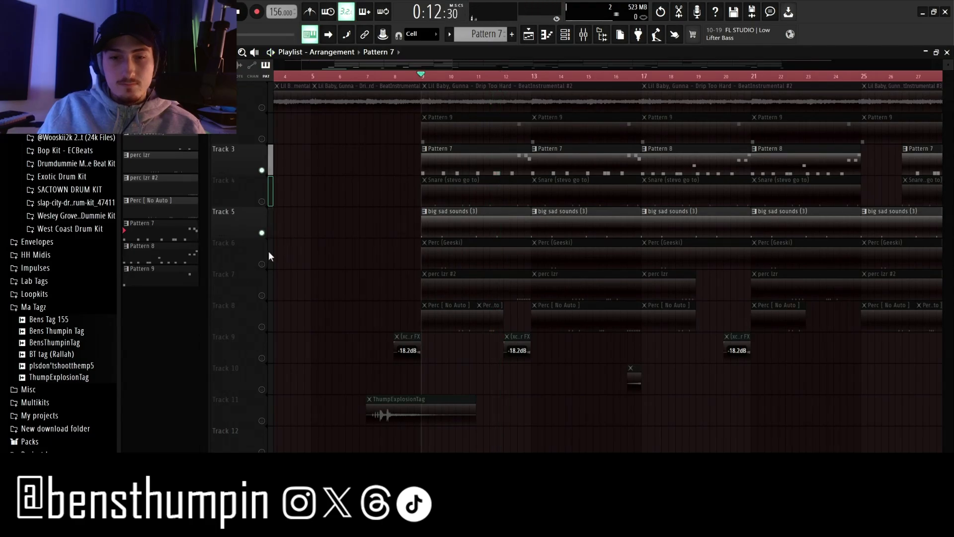
{"action": "right_click", "coordinate": [262, 264]}
{"action": "key", "text": "space"}
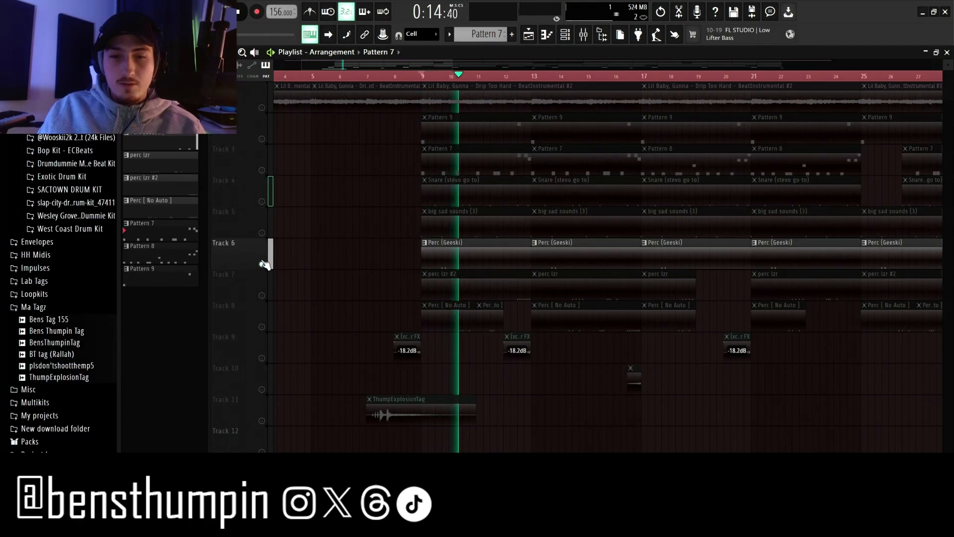
{"action": "key", "text": "space"}
Step: Enable Track 7 alongside Track 6 and audition both percussion tracks from bar 9 and from midway through bar 12
{"action": "left_click", "coordinate": [262, 295]}
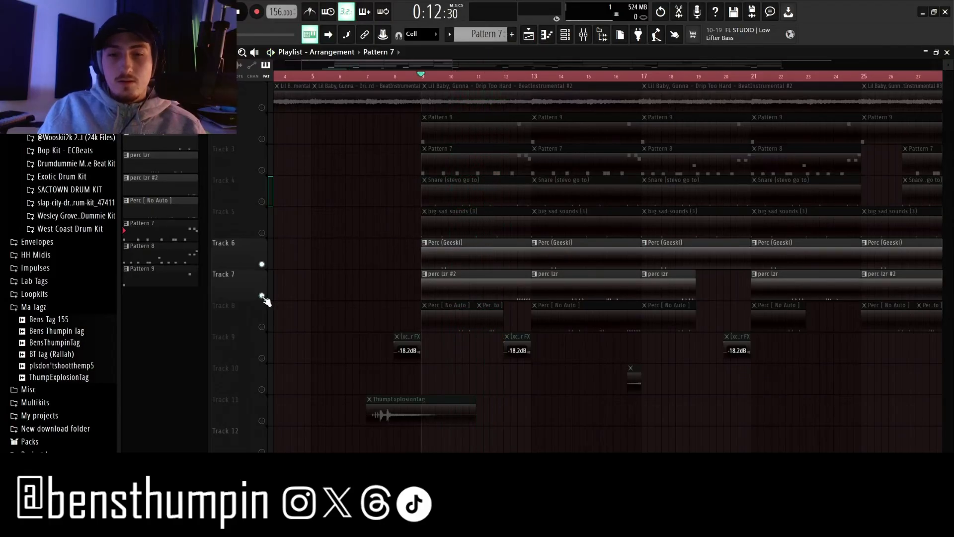
{"action": "key", "text": "space"}
{"action": "key", "text": "space"}
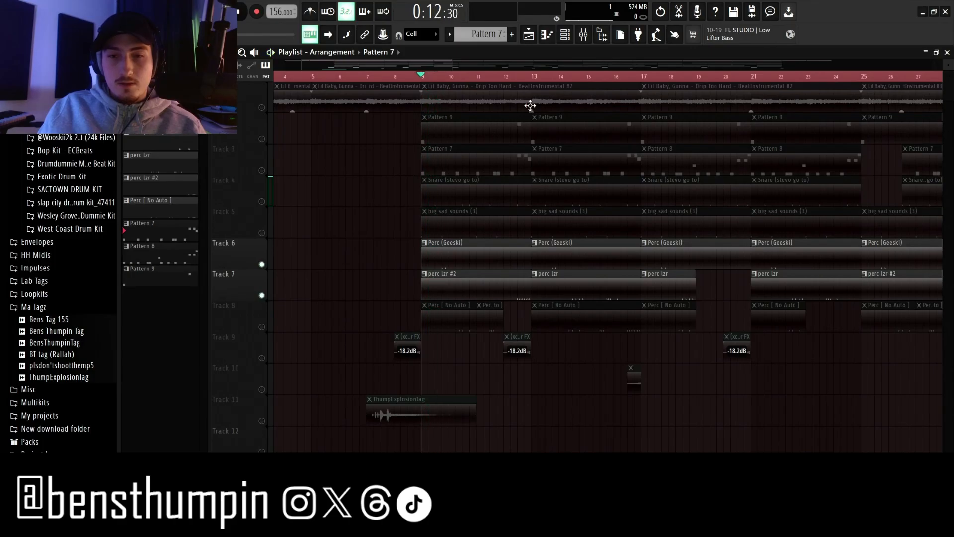
{"action": "left_click", "coordinate": [520, 78]}
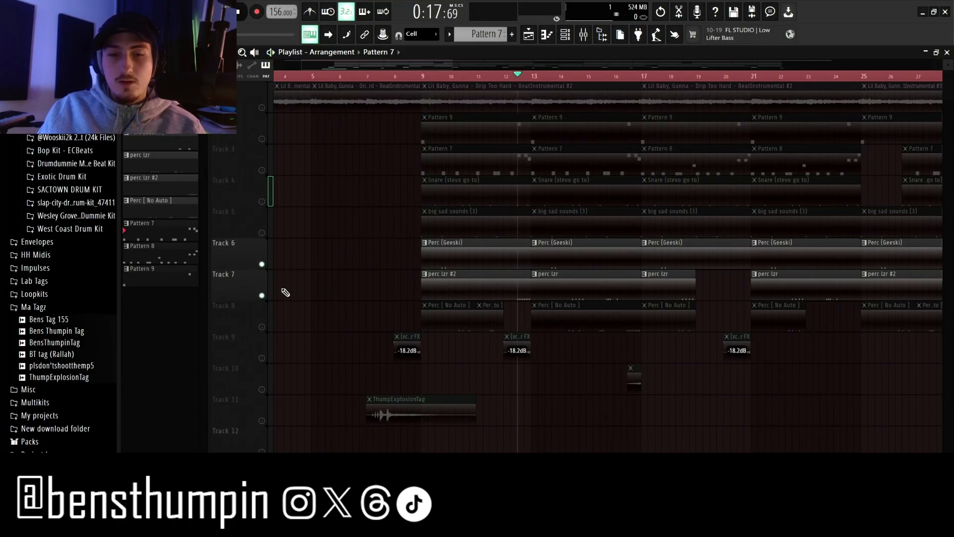
{"action": "key", "text": "space"}
{"action": "key", "text": "space"}
Step: Re-enable all playlist tracks and return the playhead to bar 9
{"action": "right_click", "coordinate": [262, 295]}
{"action": "right_click", "coordinate": [262, 295]}
{"action": "left_click", "coordinate": [422, 78]}
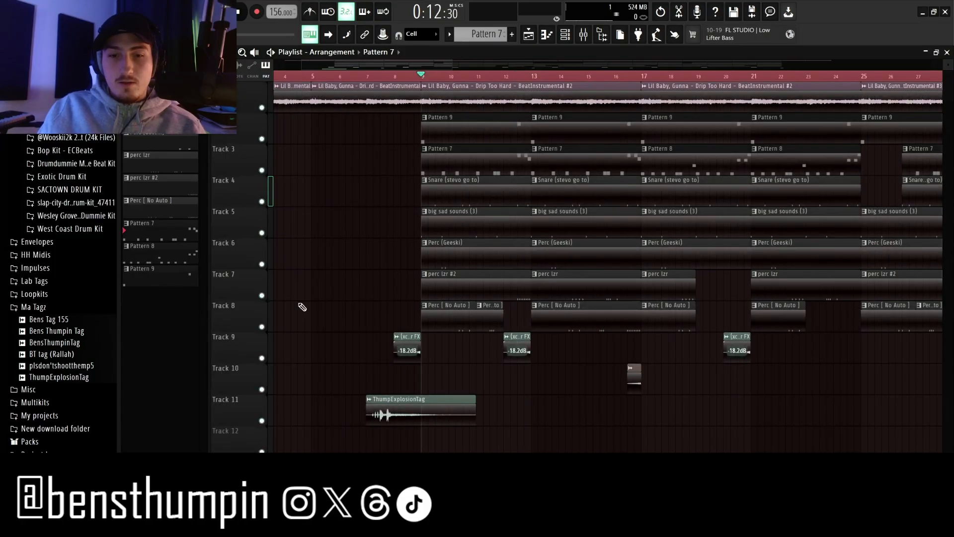
Step: Solo Track 8 and audition its Perc [ No Auto ] clips from bar 9 and midway through bar 16
{"action": "right_click", "coordinate": [262, 326]}
{"action": "key", "text": "space"}
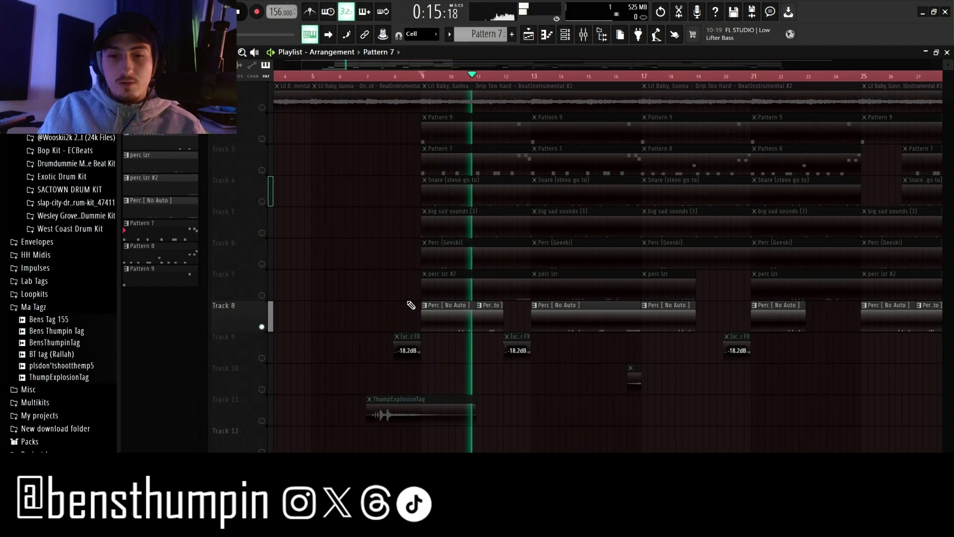
{"action": "key", "text": "space"}
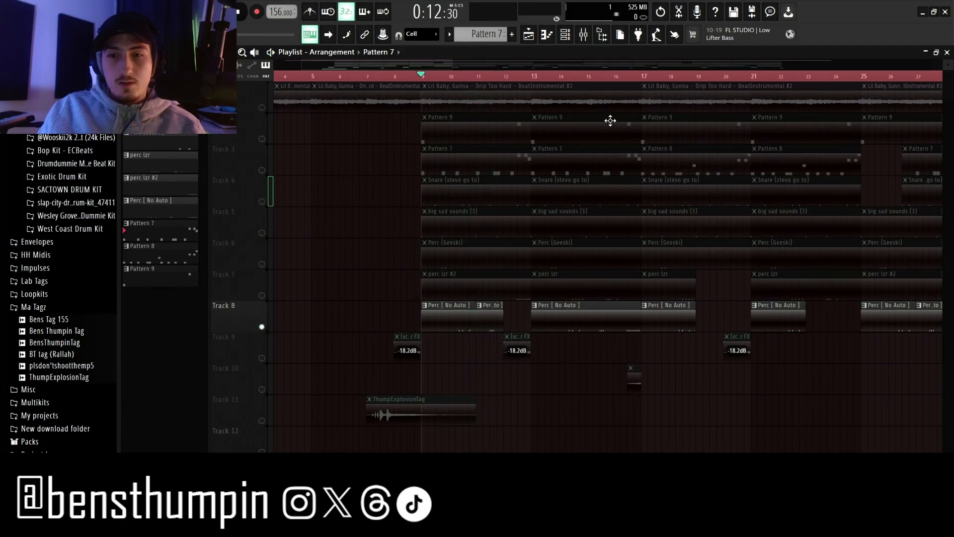
{"action": "left_click", "coordinate": [627, 77]}
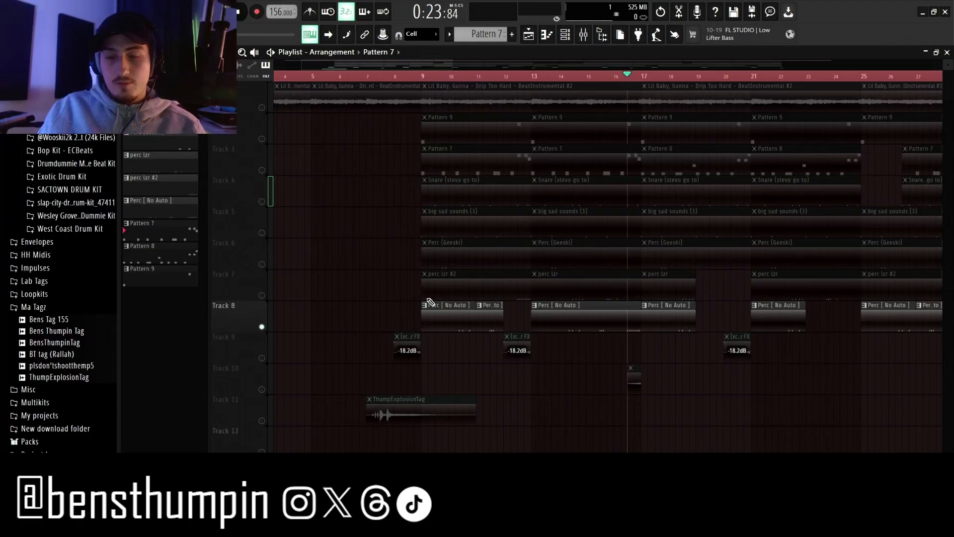
{"action": "key", "text": "space"}
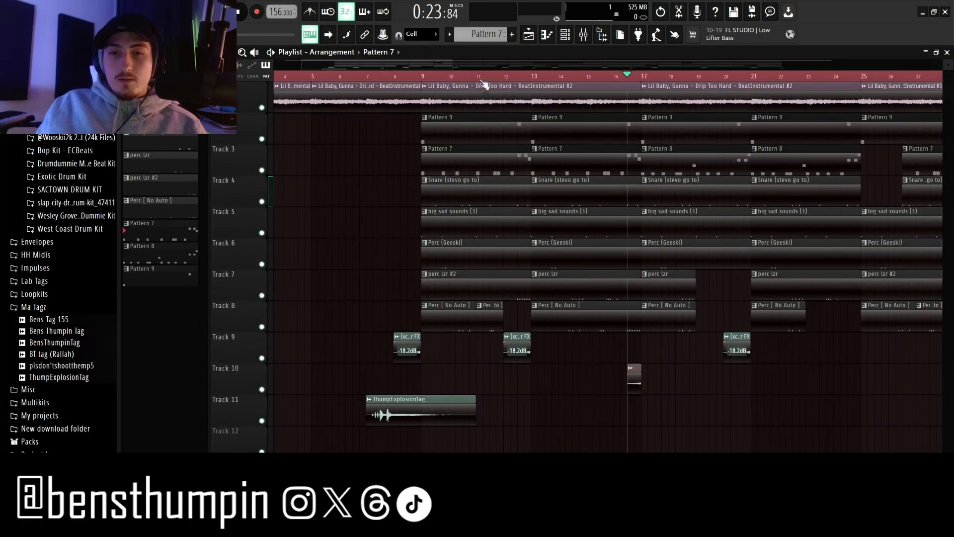
Step: Reset the playhead to bar 9, play Pattern 9's Church Bell notes in the piano roll, and return to the playlist
{"action": "left_click", "coordinate": [430, 77]}
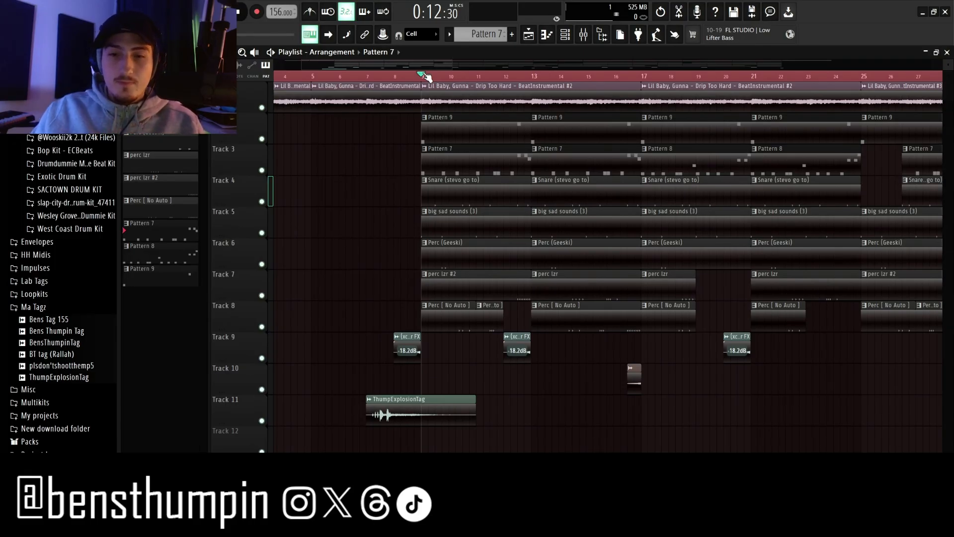
{"action": "left_click", "coordinate": [517, 76]}
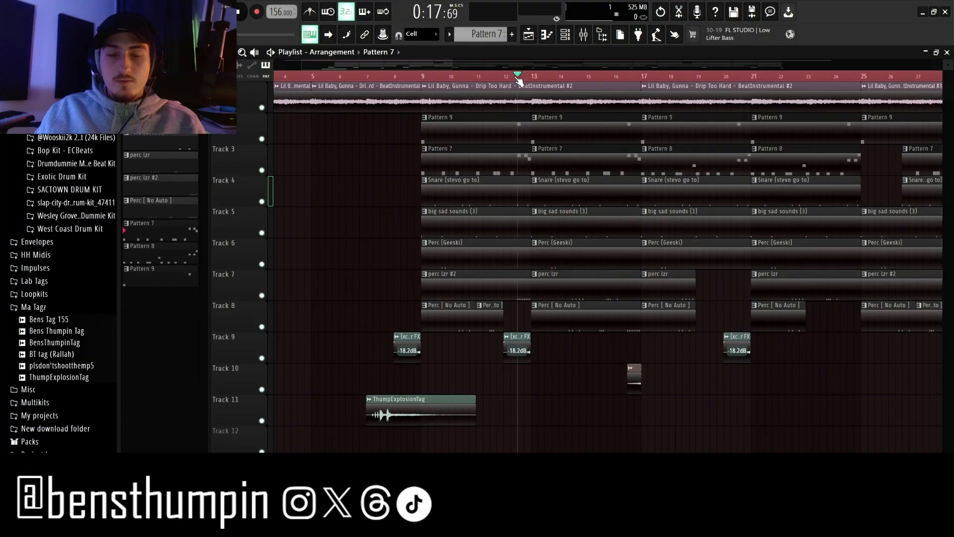
{"action": "mouse_move", "coordinate": [611, 76]}
{"action": "left_mouse_down"}
{"action": "mouse_move", "coordinate": [618, 105]}
{"action": "mouse_move", "coordinate": [649, 123]}
{"action": "mouse_move", "coordinate": [354, 144]}
{"action": "mouse_move", "coordinate": [423, 144]}
{"action": "left_mouse_up"}
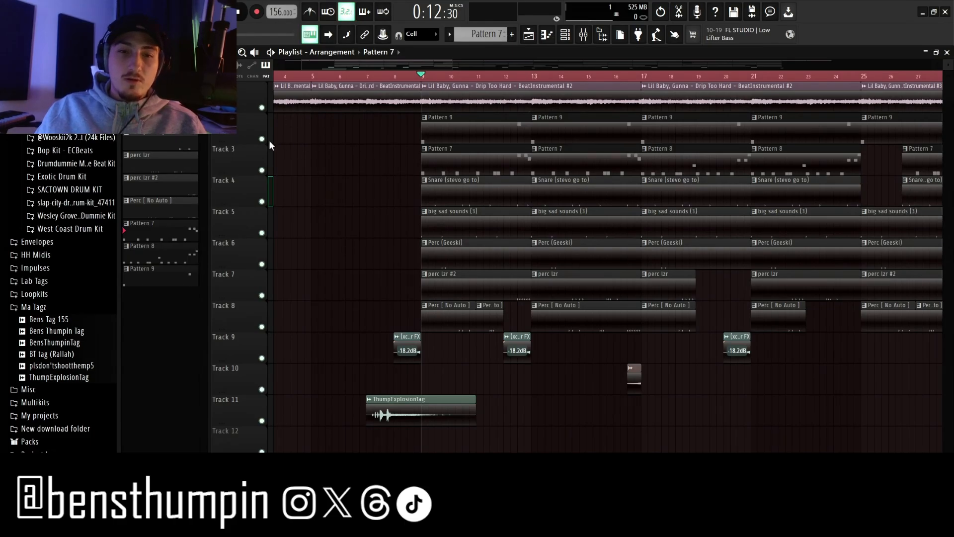
{"action": "double_click", "coordinate": [491, 141]}
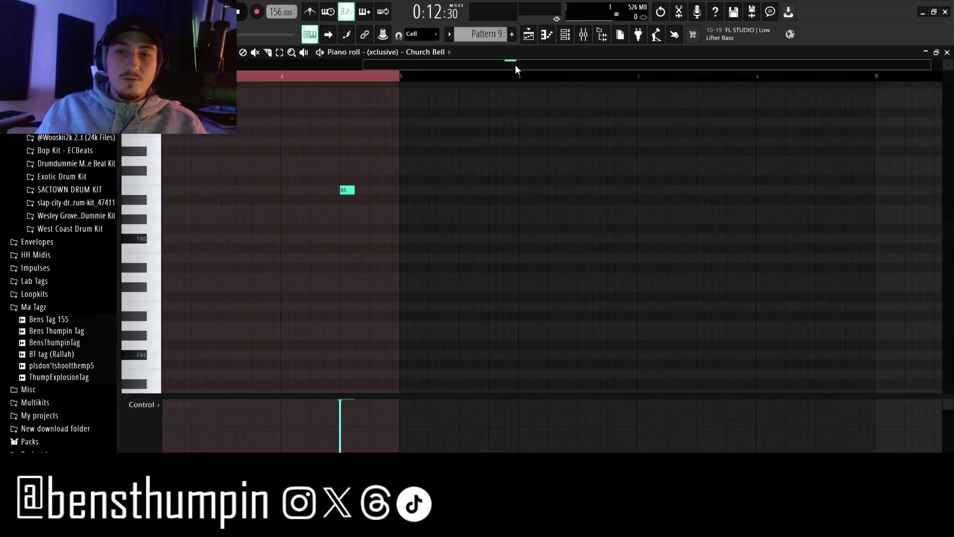
{"action": "scroll", "coordinate": [514, 65], "scroll_direction": "up", "scroll_amount": 2}
{"action": "key", "text": "space"}
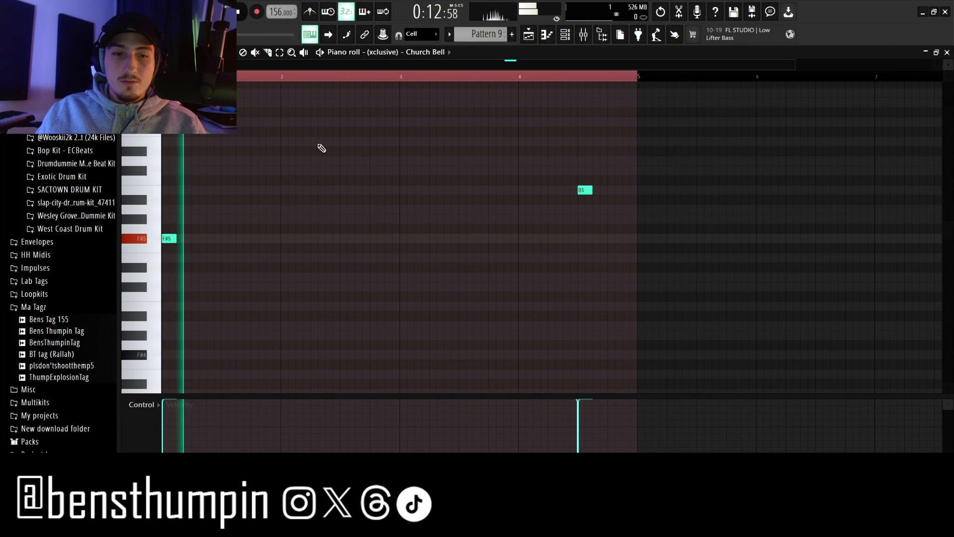
{"action": "left_click", "coordinate": [573, 77]}
{"action": "left_click", "coordinate": [528, 34]}
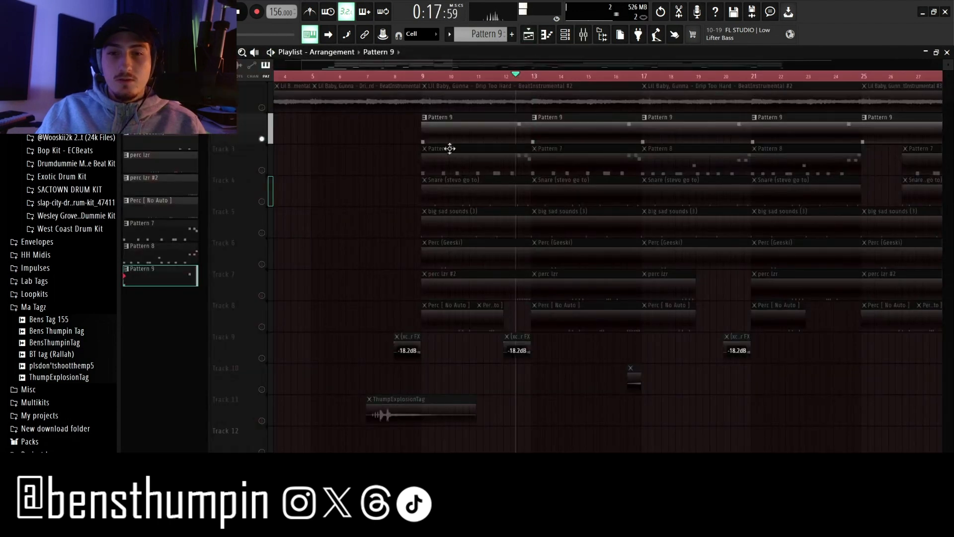
Step: Leave only Track 9 active and play its effect clip from bar 12, then stop
{"action": "left_click", "coordinate": [263, 139], "text": "ctrl"}
{"action": "left_click", "coordinate": [423, 76]}
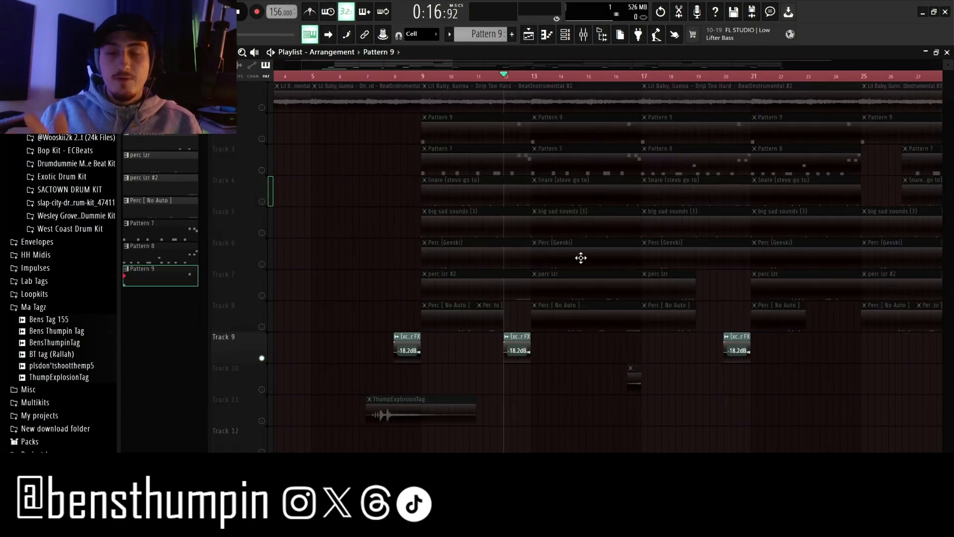
{"action": "key", "text": "space"}
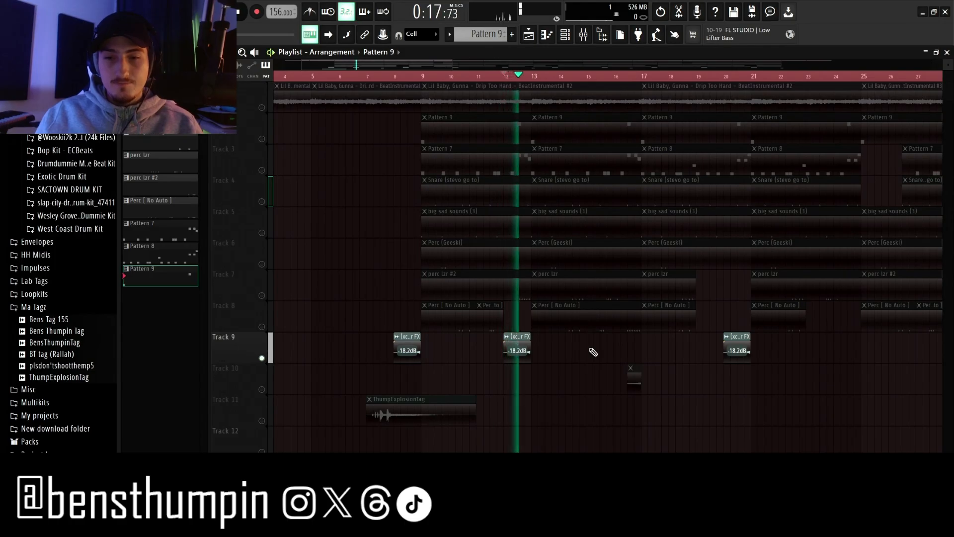
{"action": "key", "text": "space"}
Step: Enable Track 10 alongside Track 9, play its short clip from midway through bar 16 twice, and stop
{"action": "left_click", "coordinate": [260, 390]}
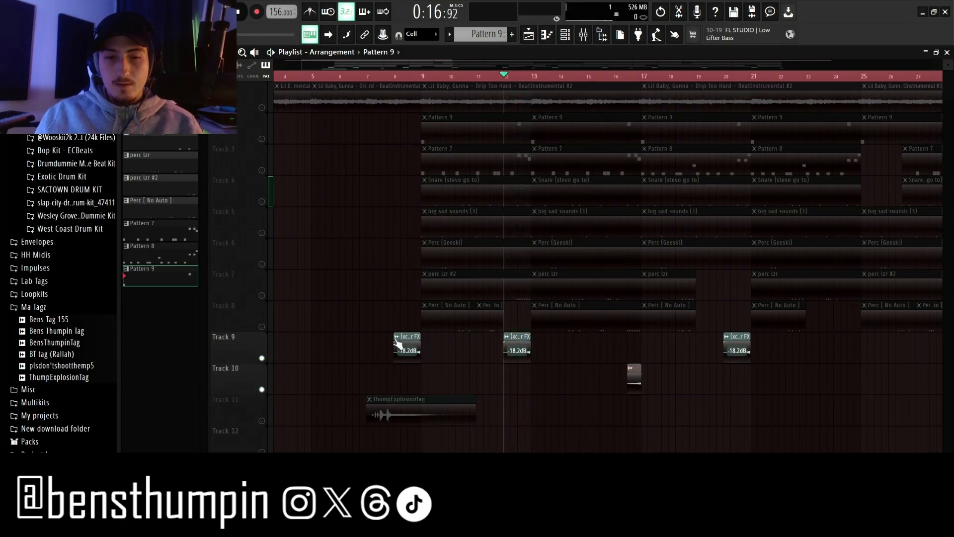
{"action": "left_click", "coordinate": [629, 81]}
{"action": "key", "text": "space"}
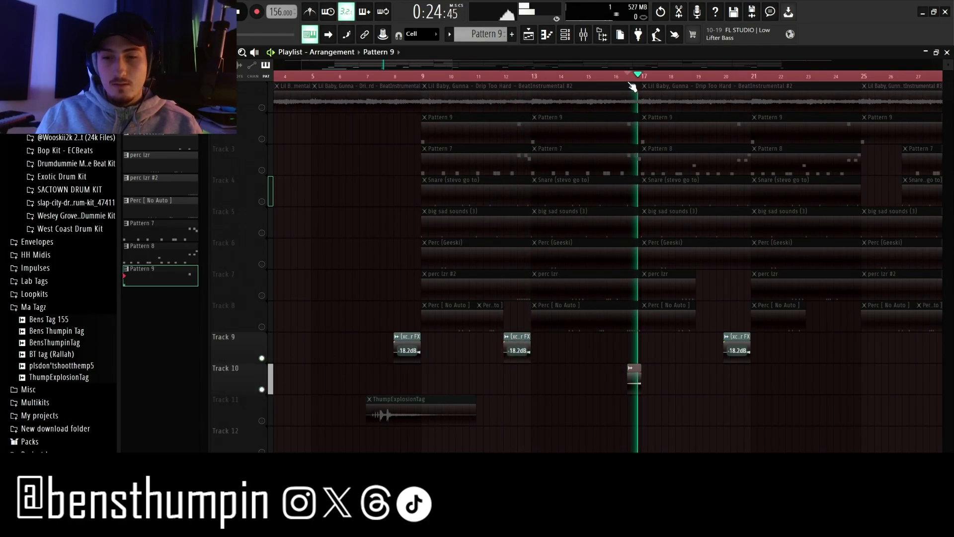
{"action": "key", "text": "space"}
{"action": "key", "text": "space"}
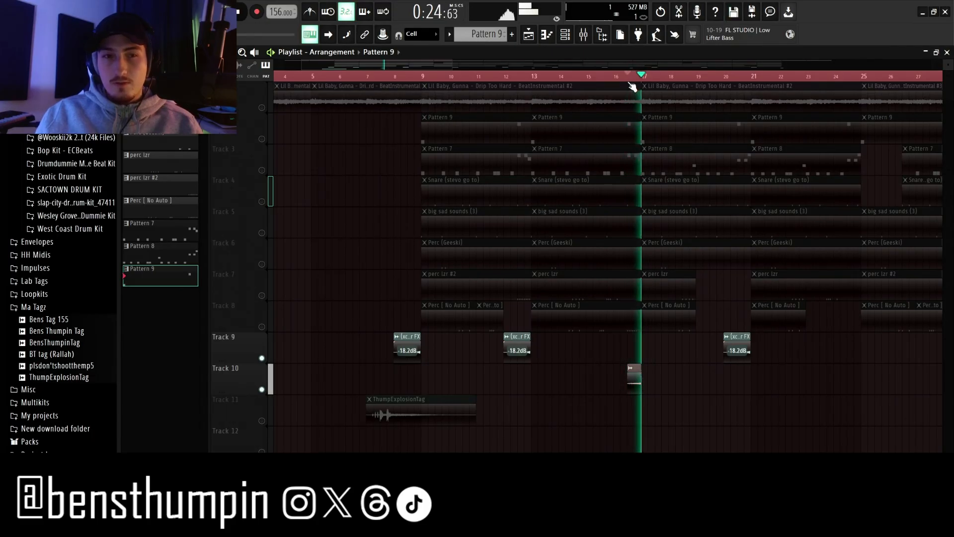
{"action": "key", "text": "space"}
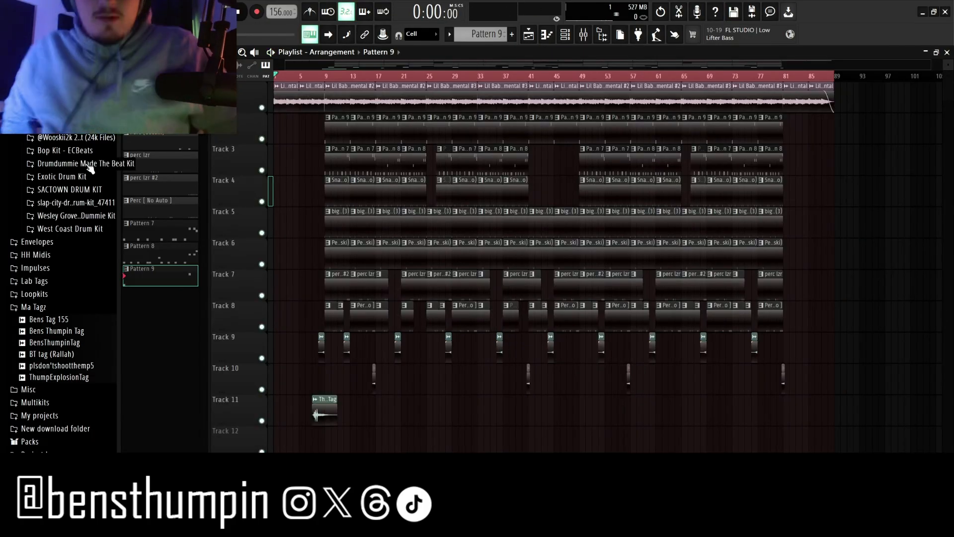